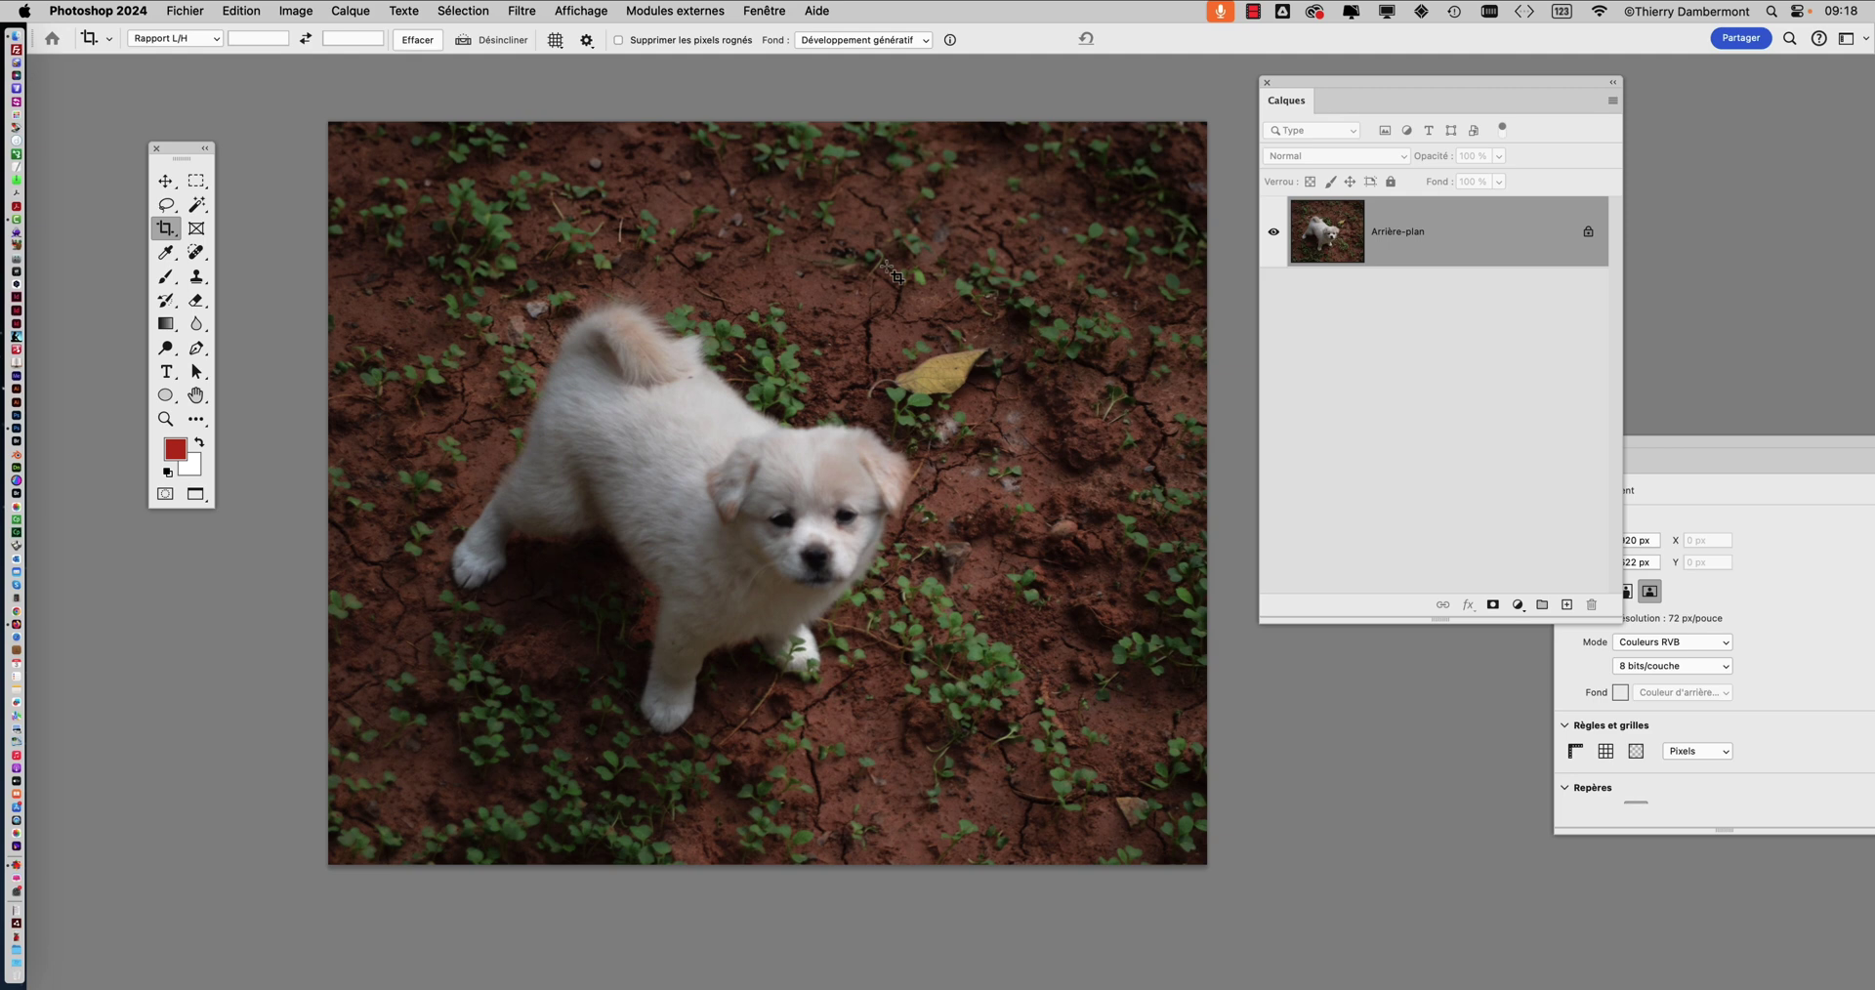
Choose the rectangular marquee tool from the selection tool variants and draw a rectangular selection around the puppy
click(186, 192)
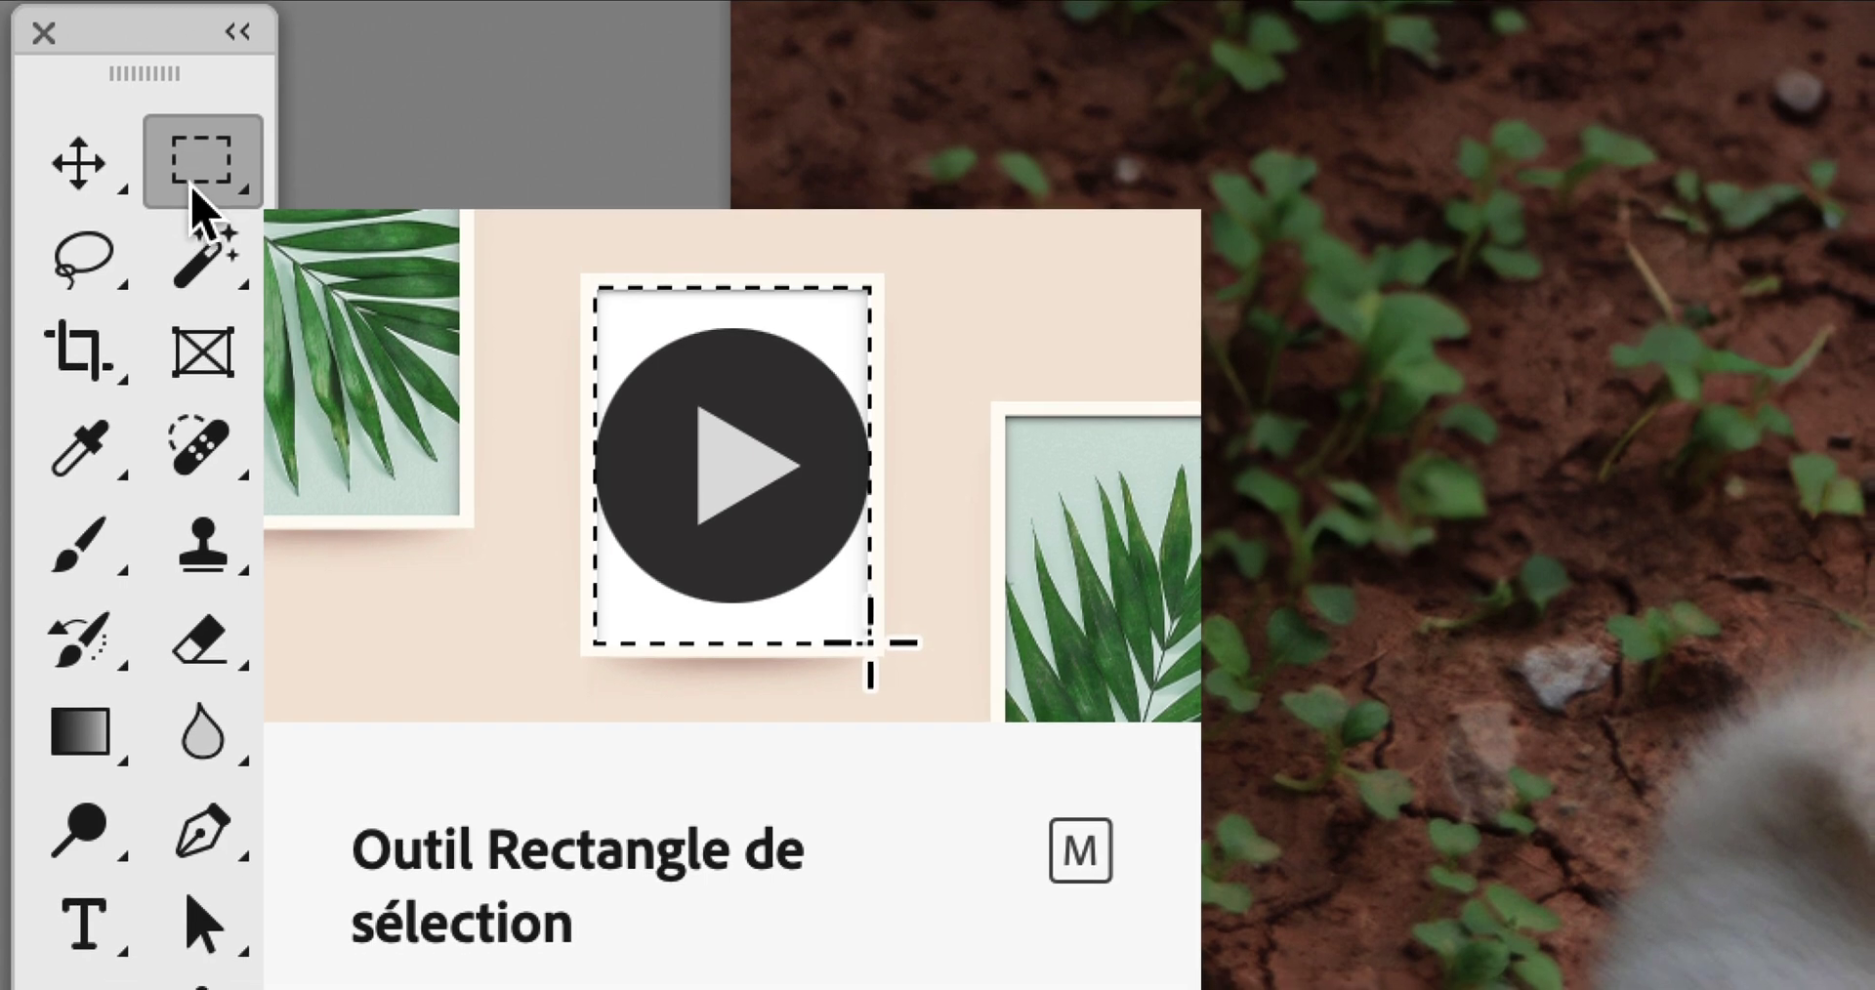
click(195, 200)
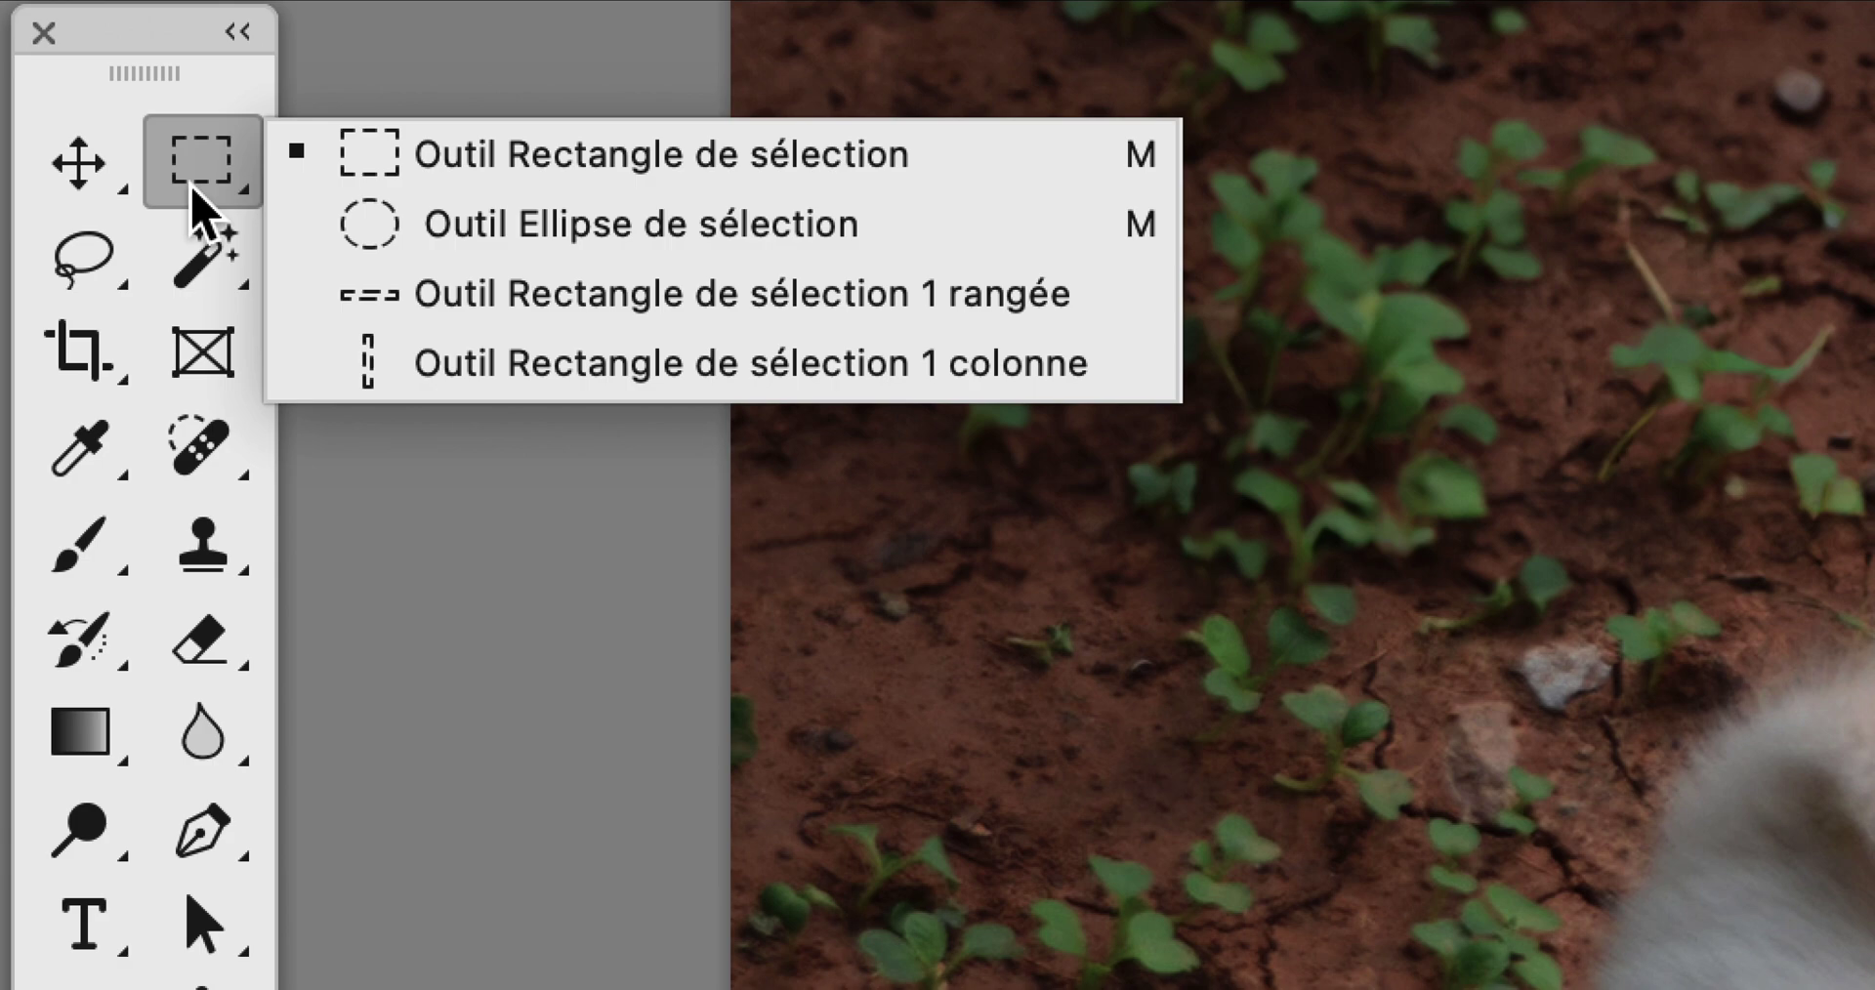
click(196, 200)
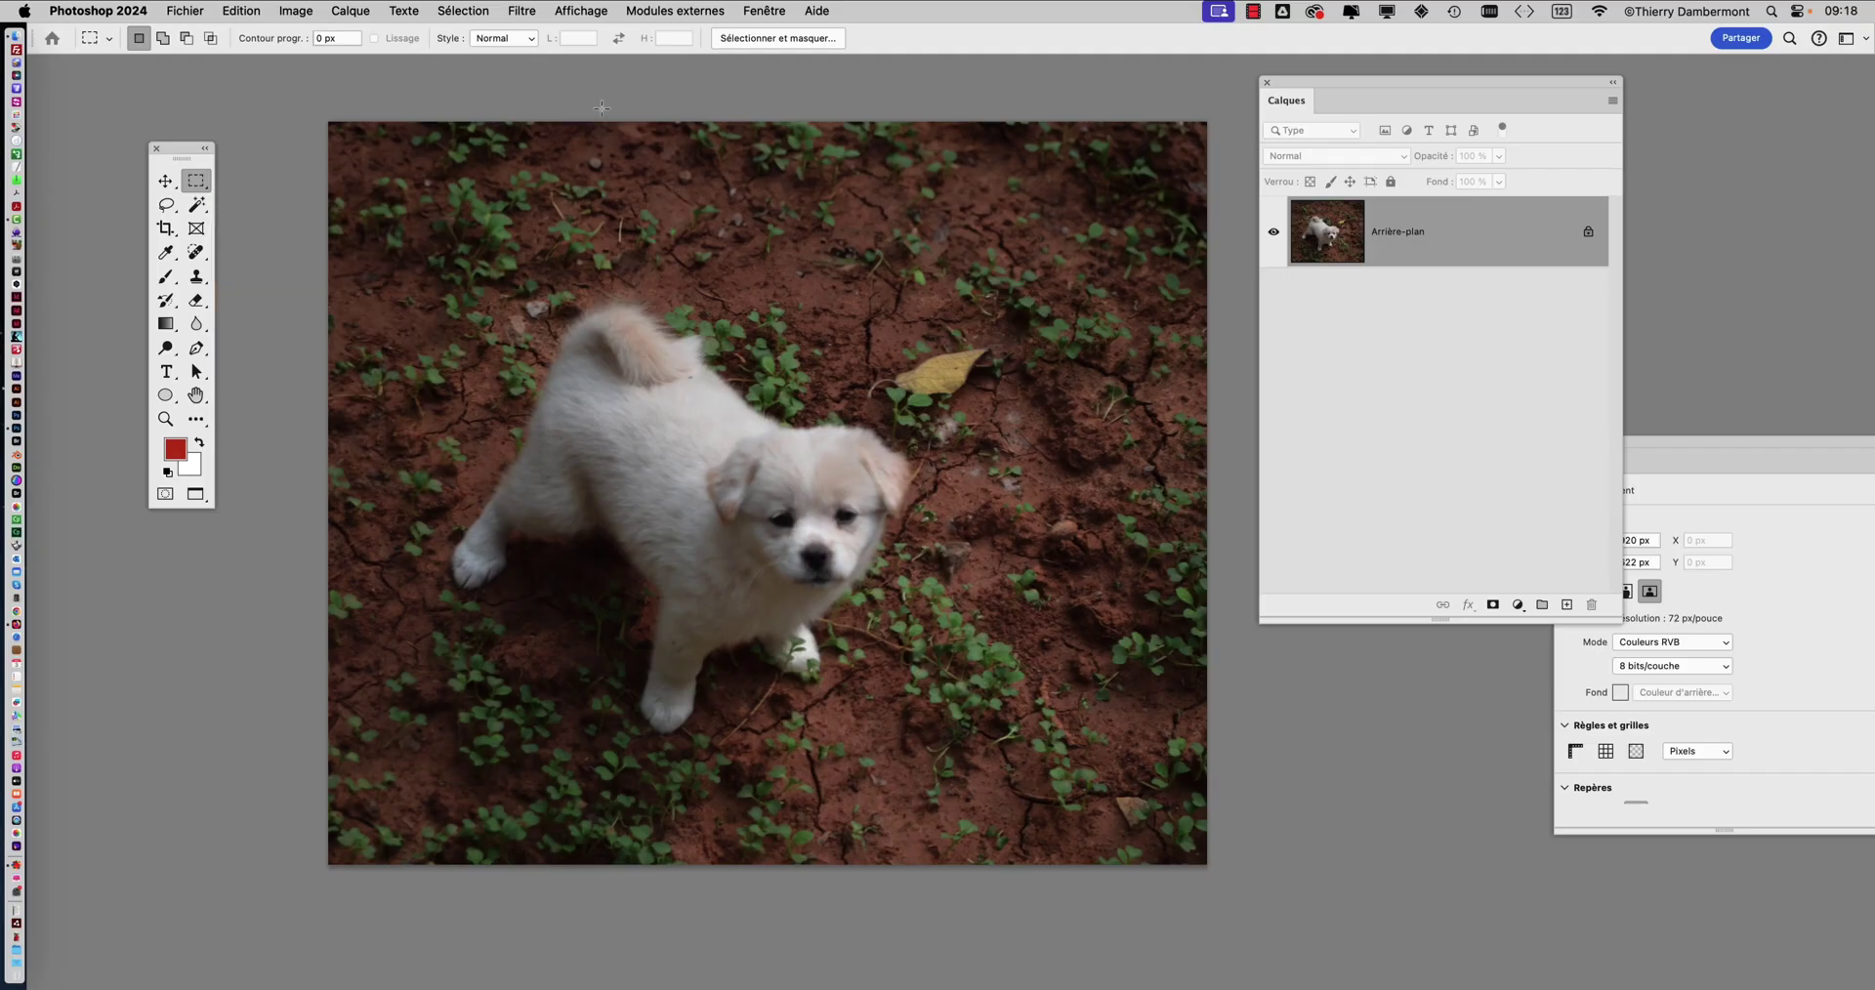
drag(365, 212, 1017, 789)
Transform the selection by moving its two upper corners, bringing it to about 87.73% width and 103.58% height, and apply it
click(477, 10)
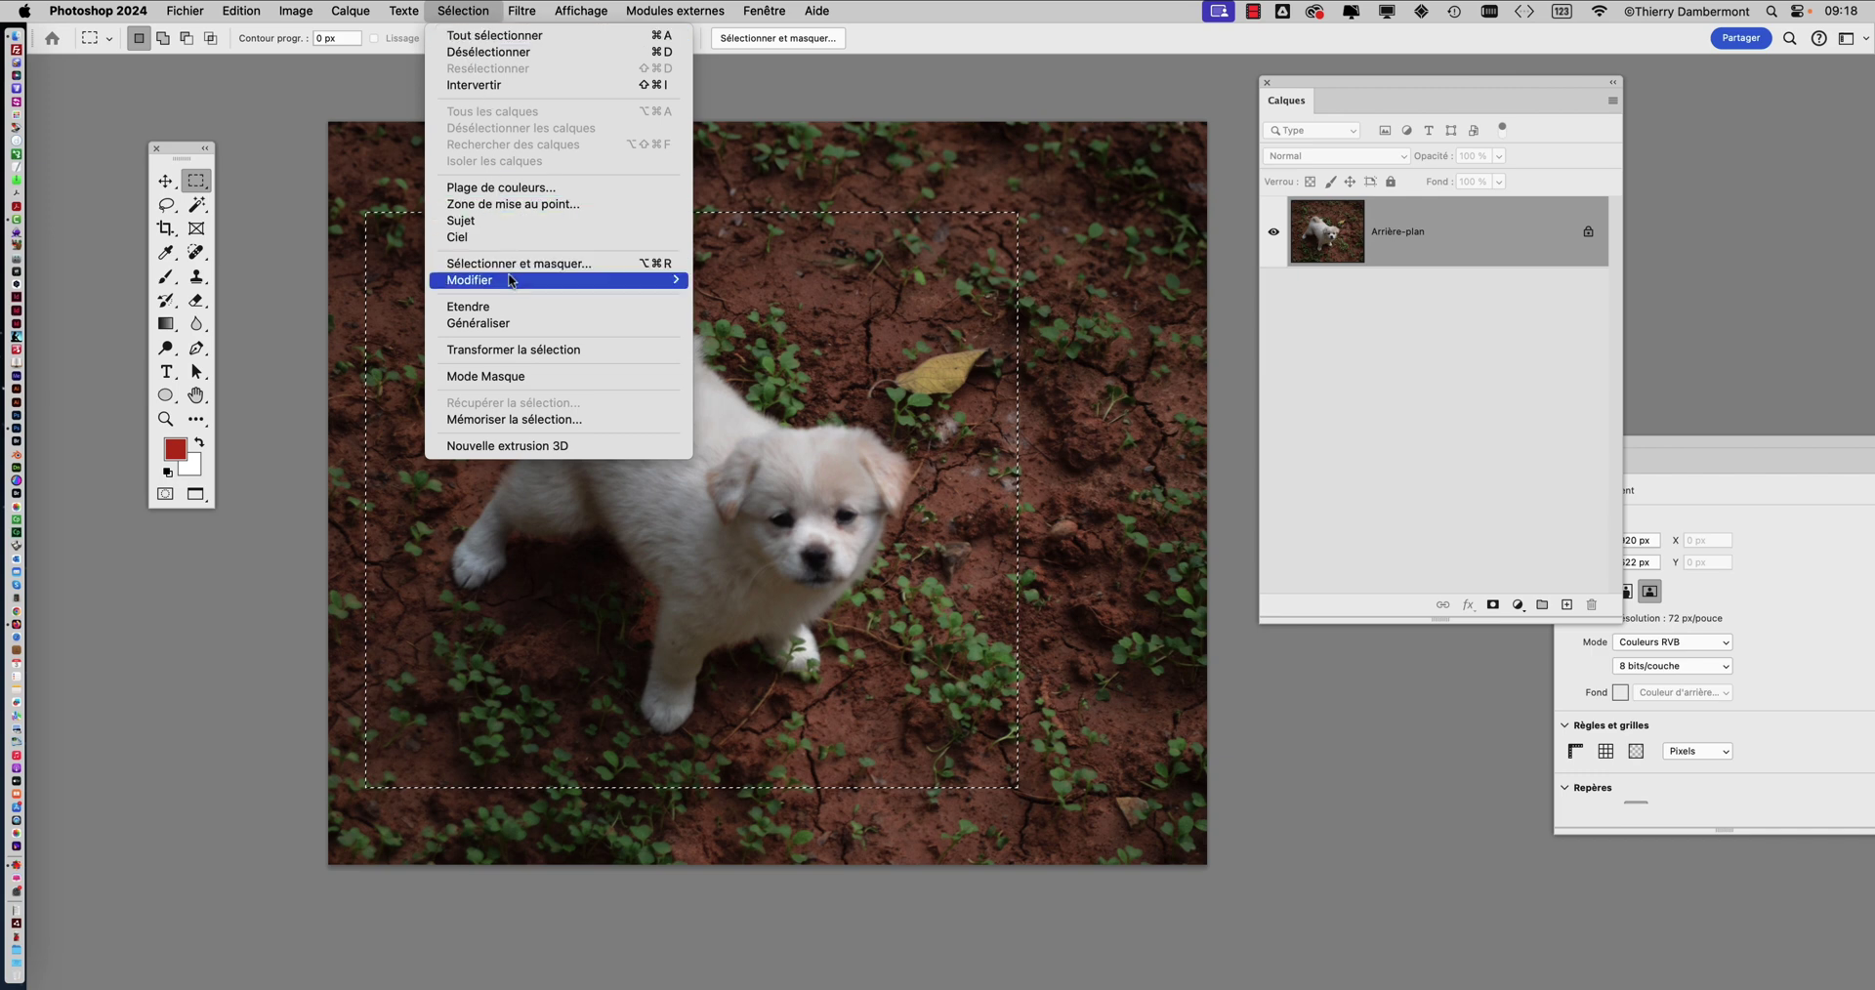
mouse_move(512, 283)
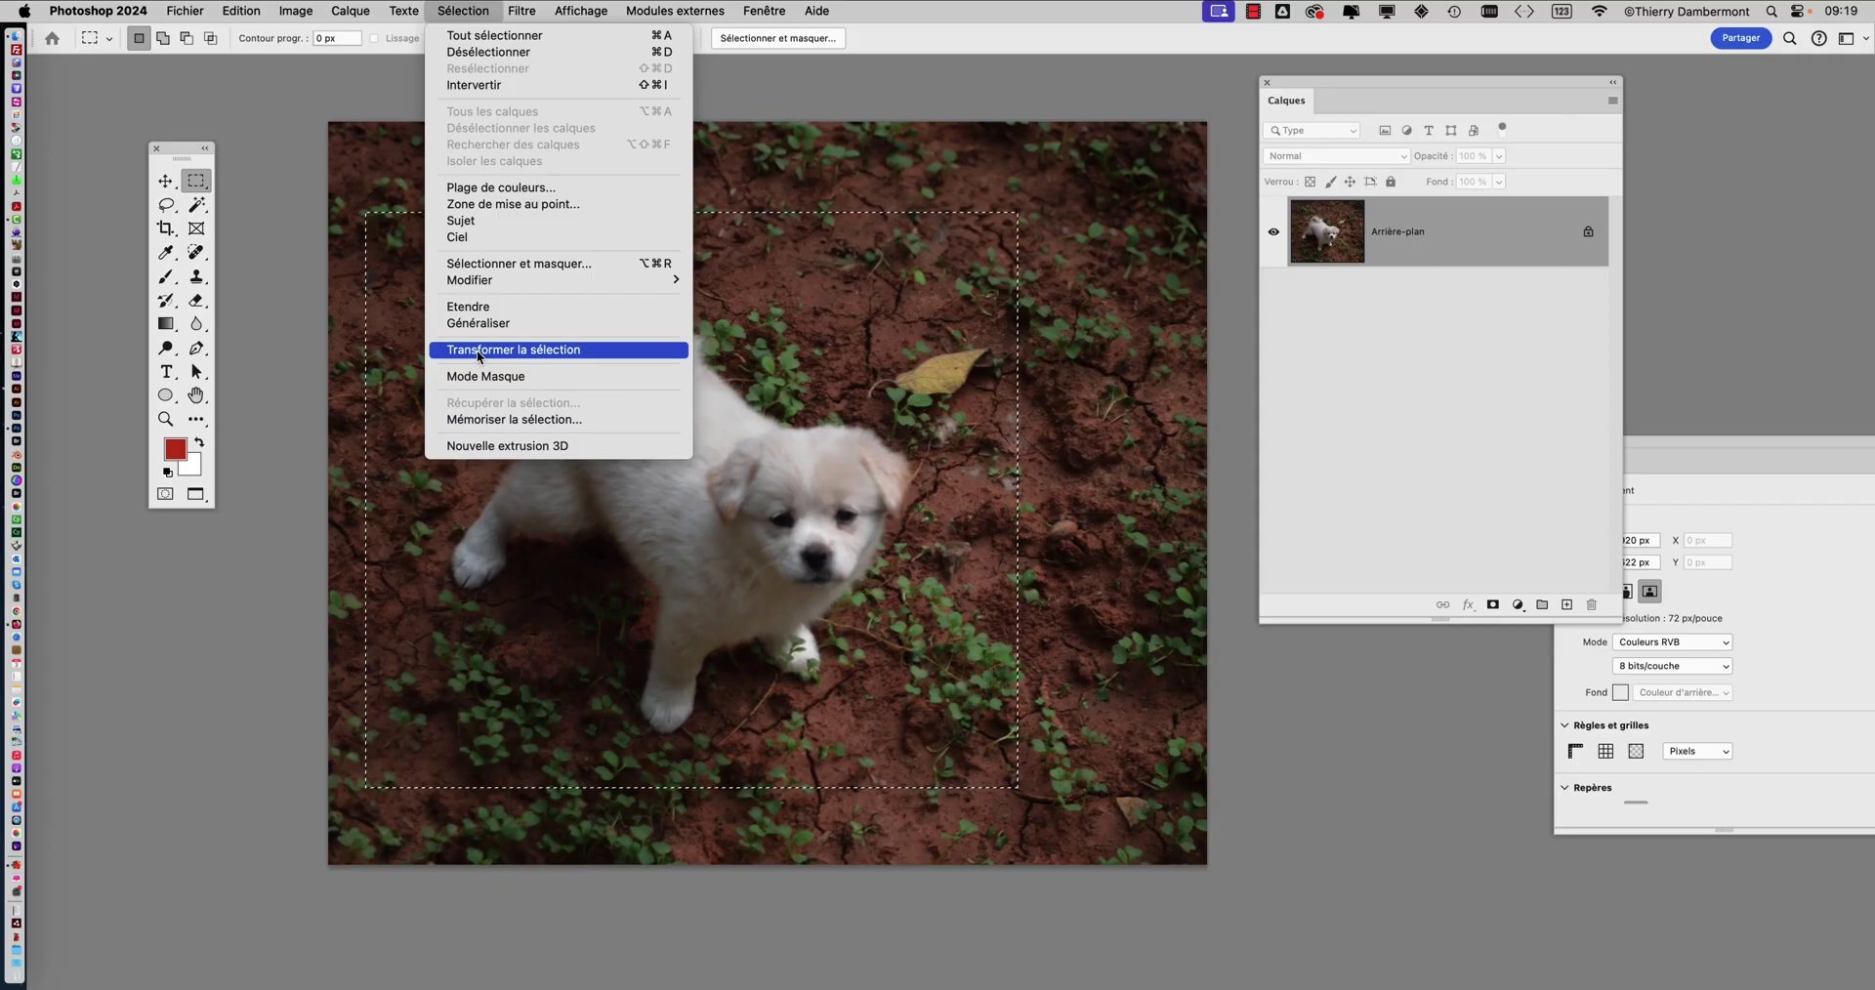
click(477, 353)
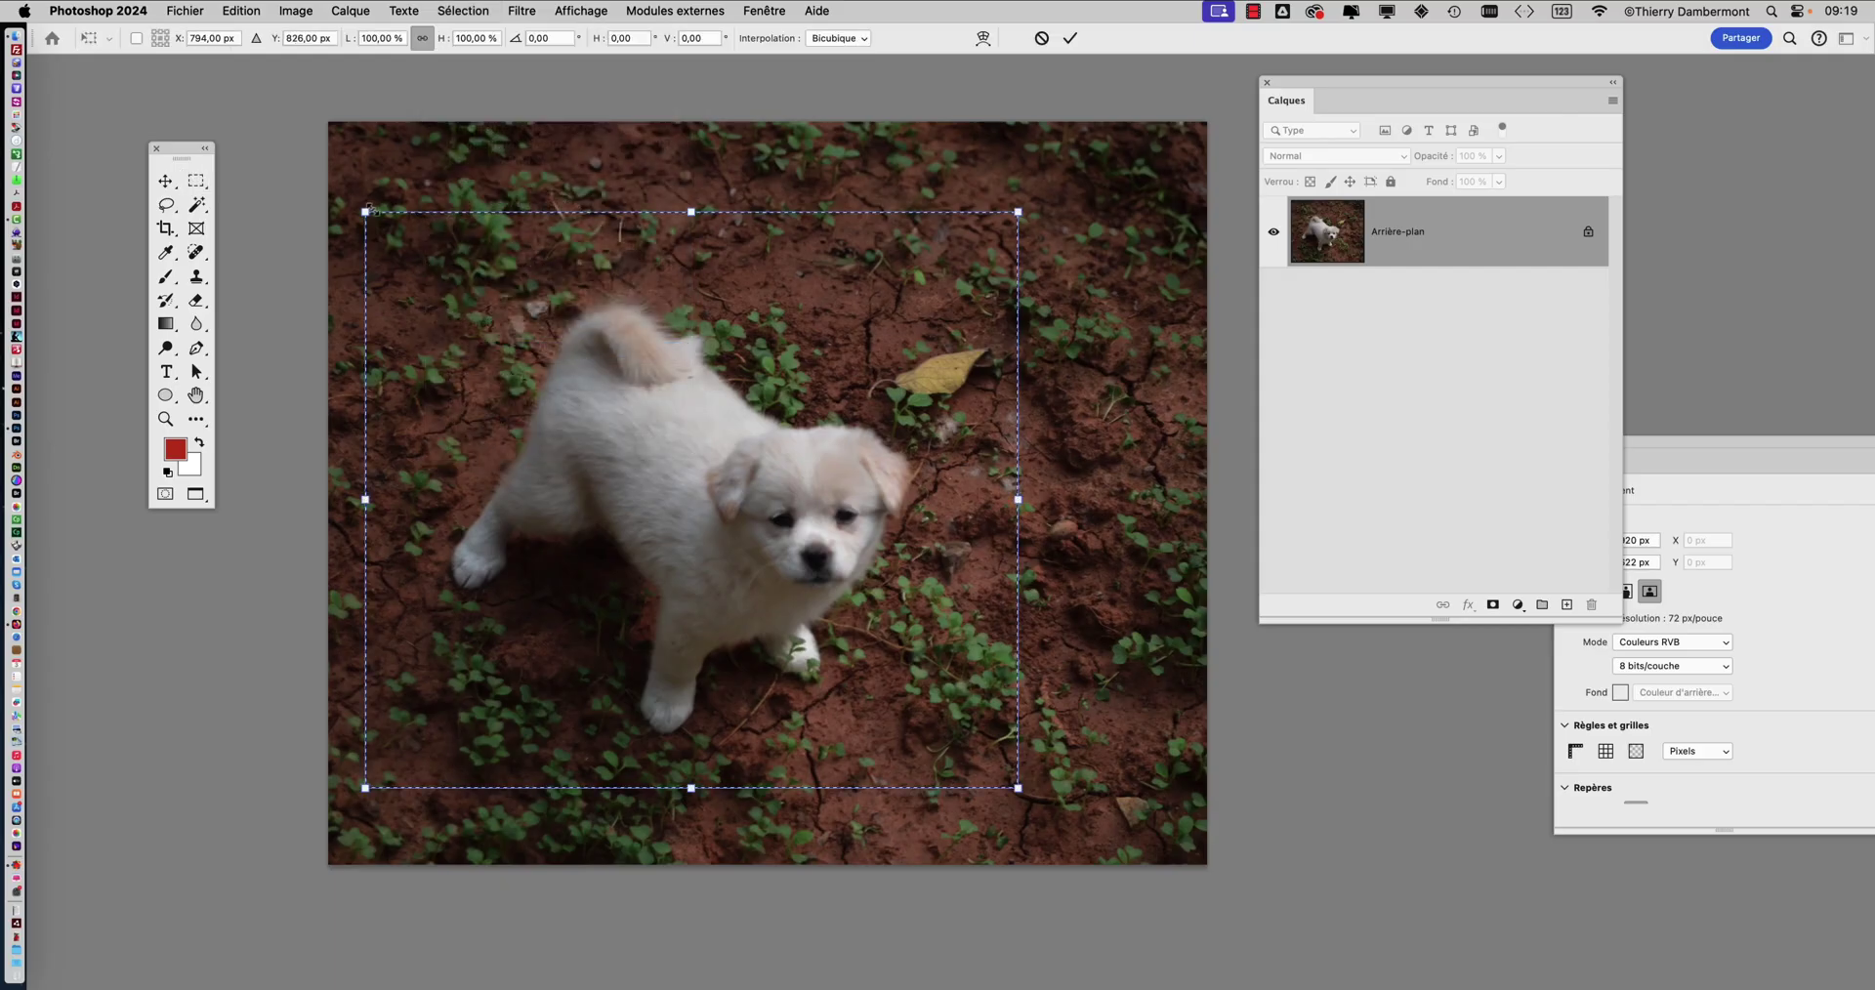
drag(369, 217, 409, 251)
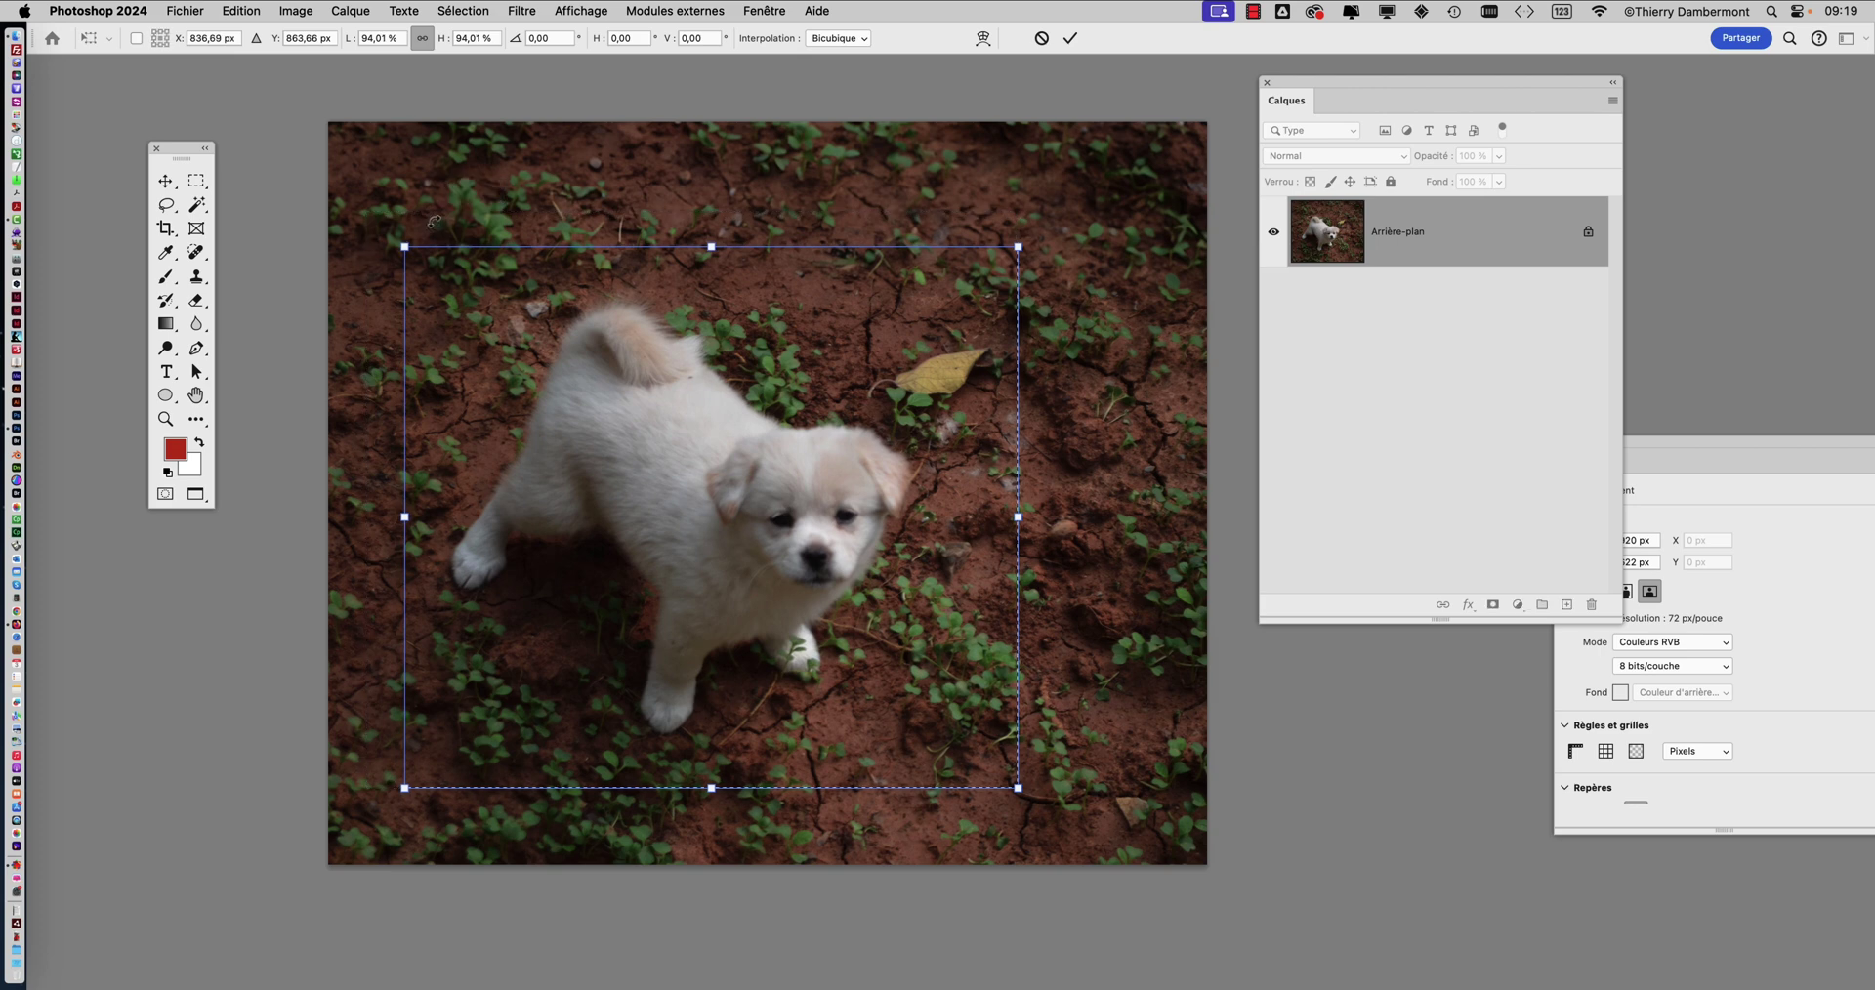
drag(1018, 247, 978, 191)
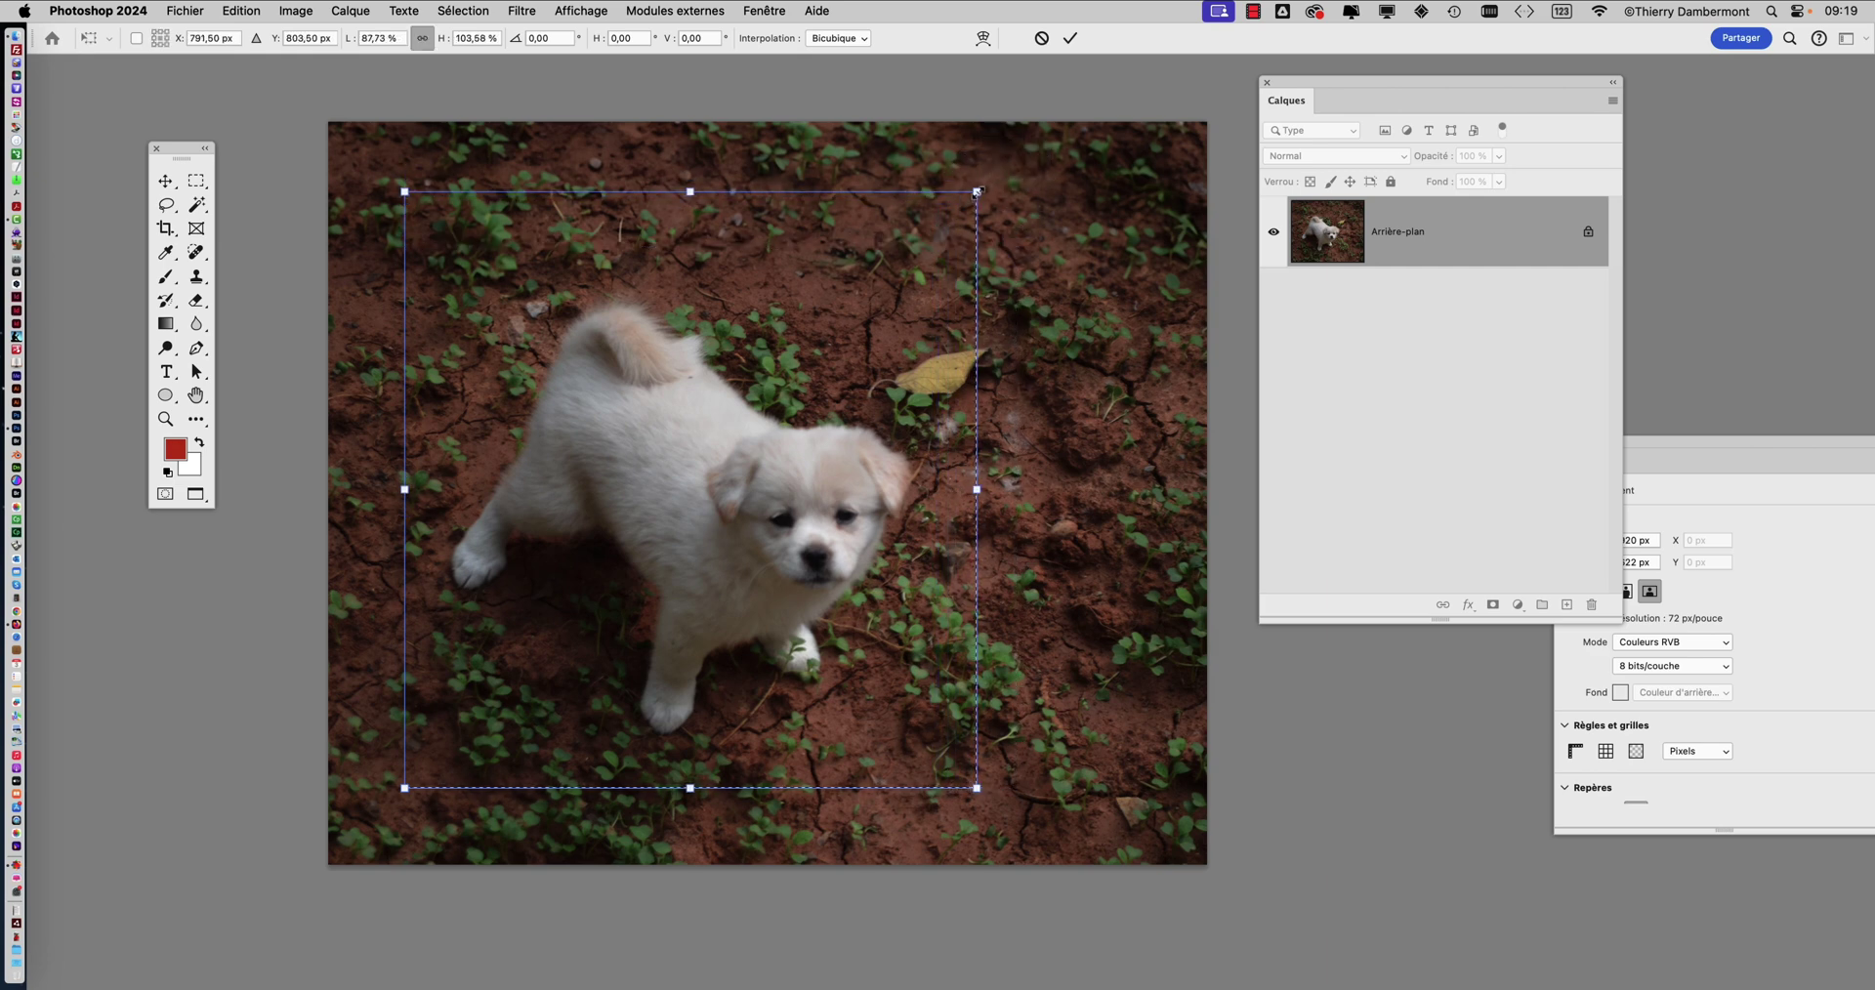
click(1071, 41)
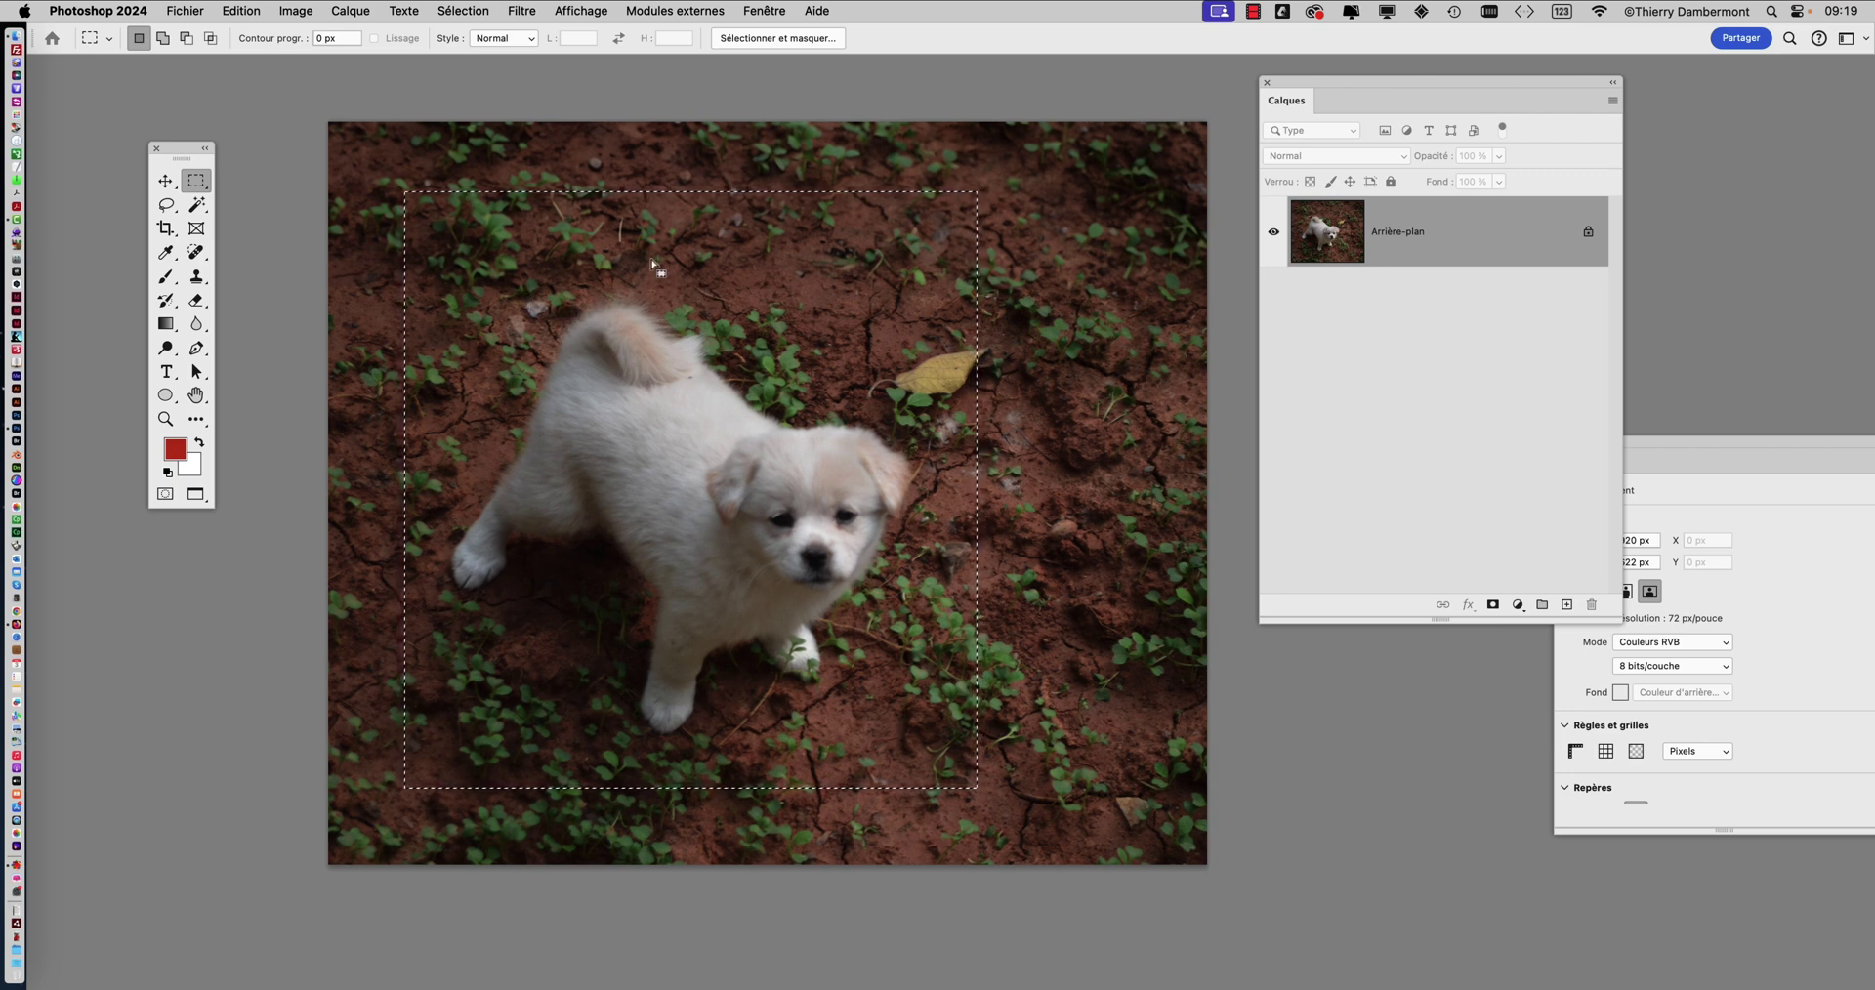
Shift the selection slightly down and to the right, and transform it to about 100.16% width and 91.17% height
mouse_move(653, 266)
mouse_down()
mouse_move(677, 283)
mouse_move(646, 282)
mouse_move(662, 278)
mouse_up()
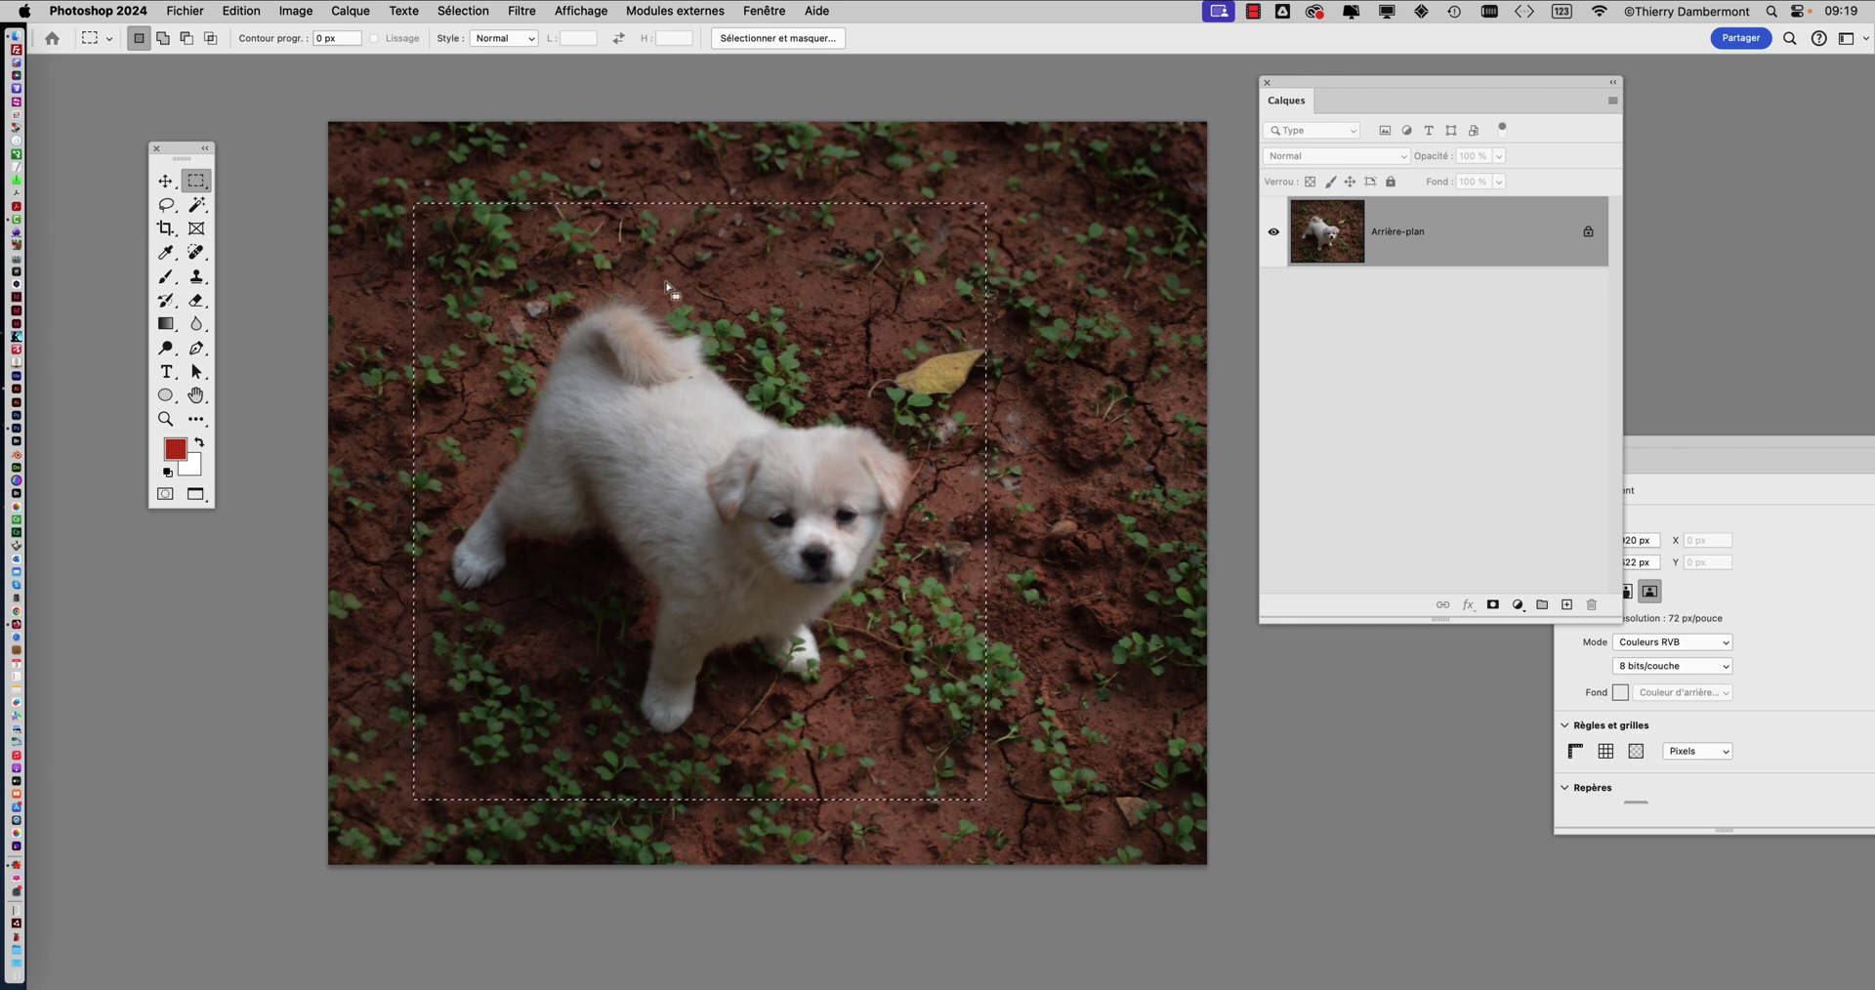
click(483, 10)
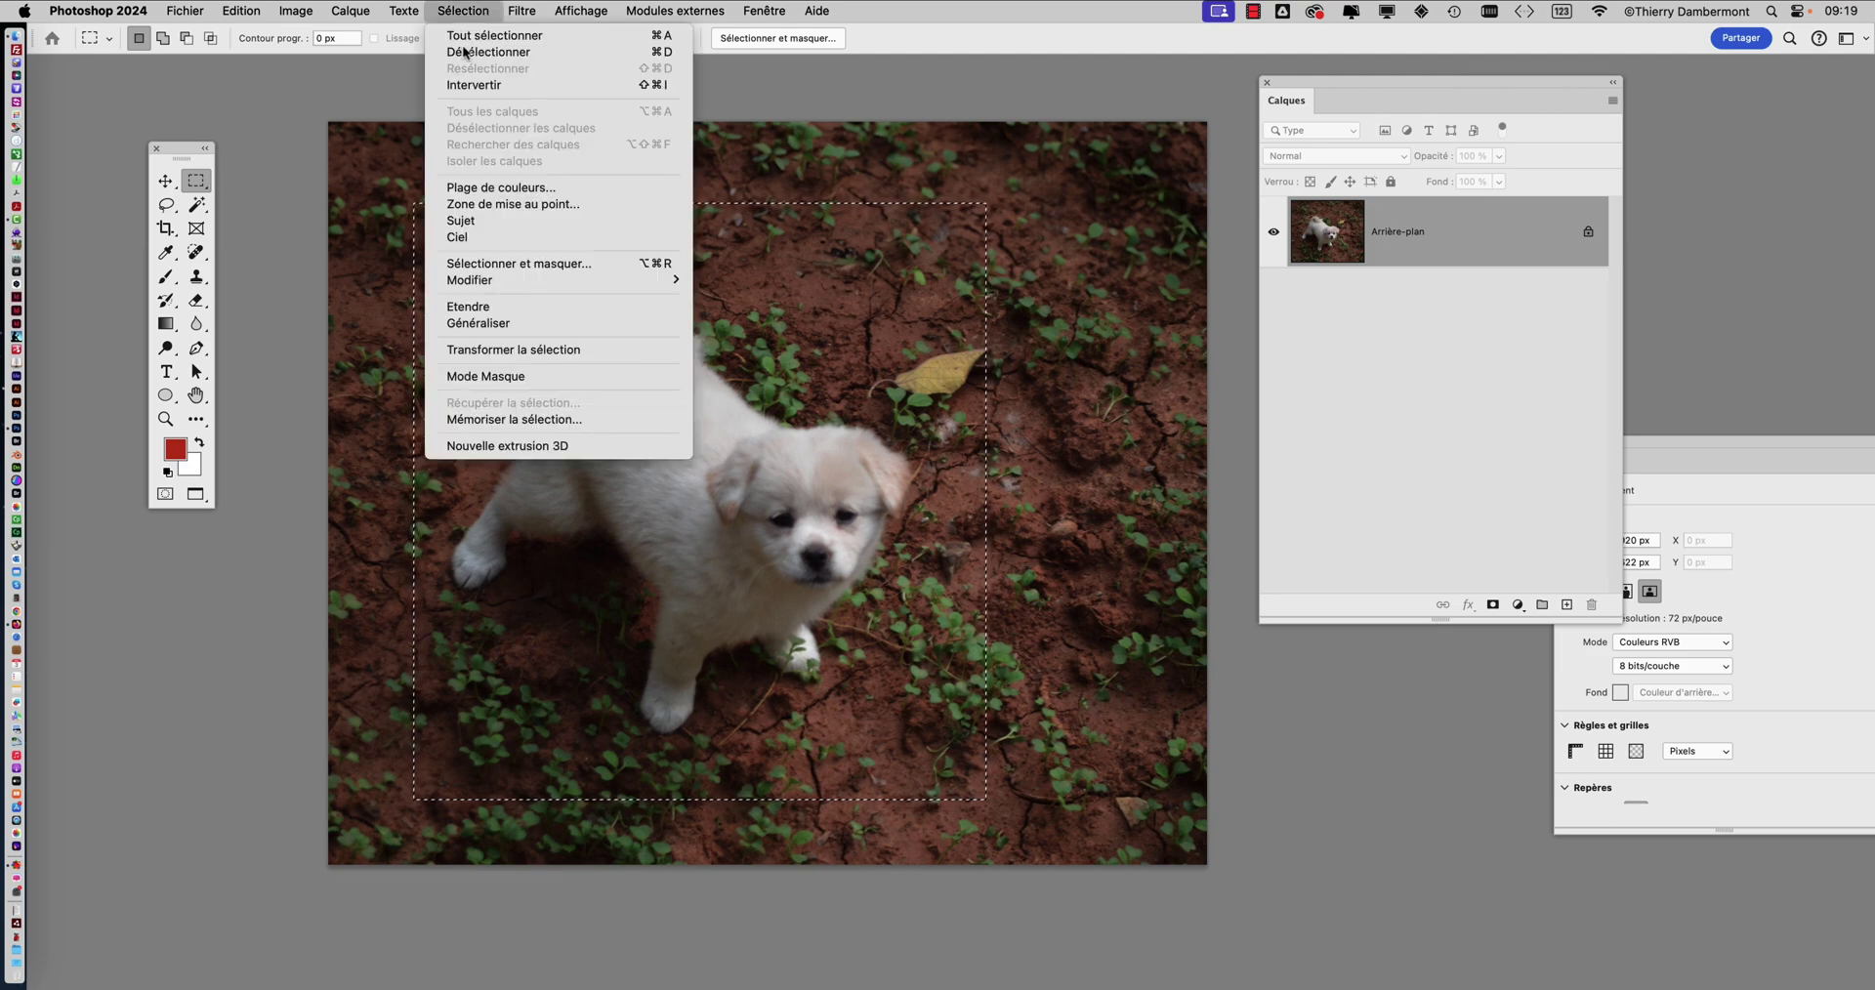
click(562, 350)
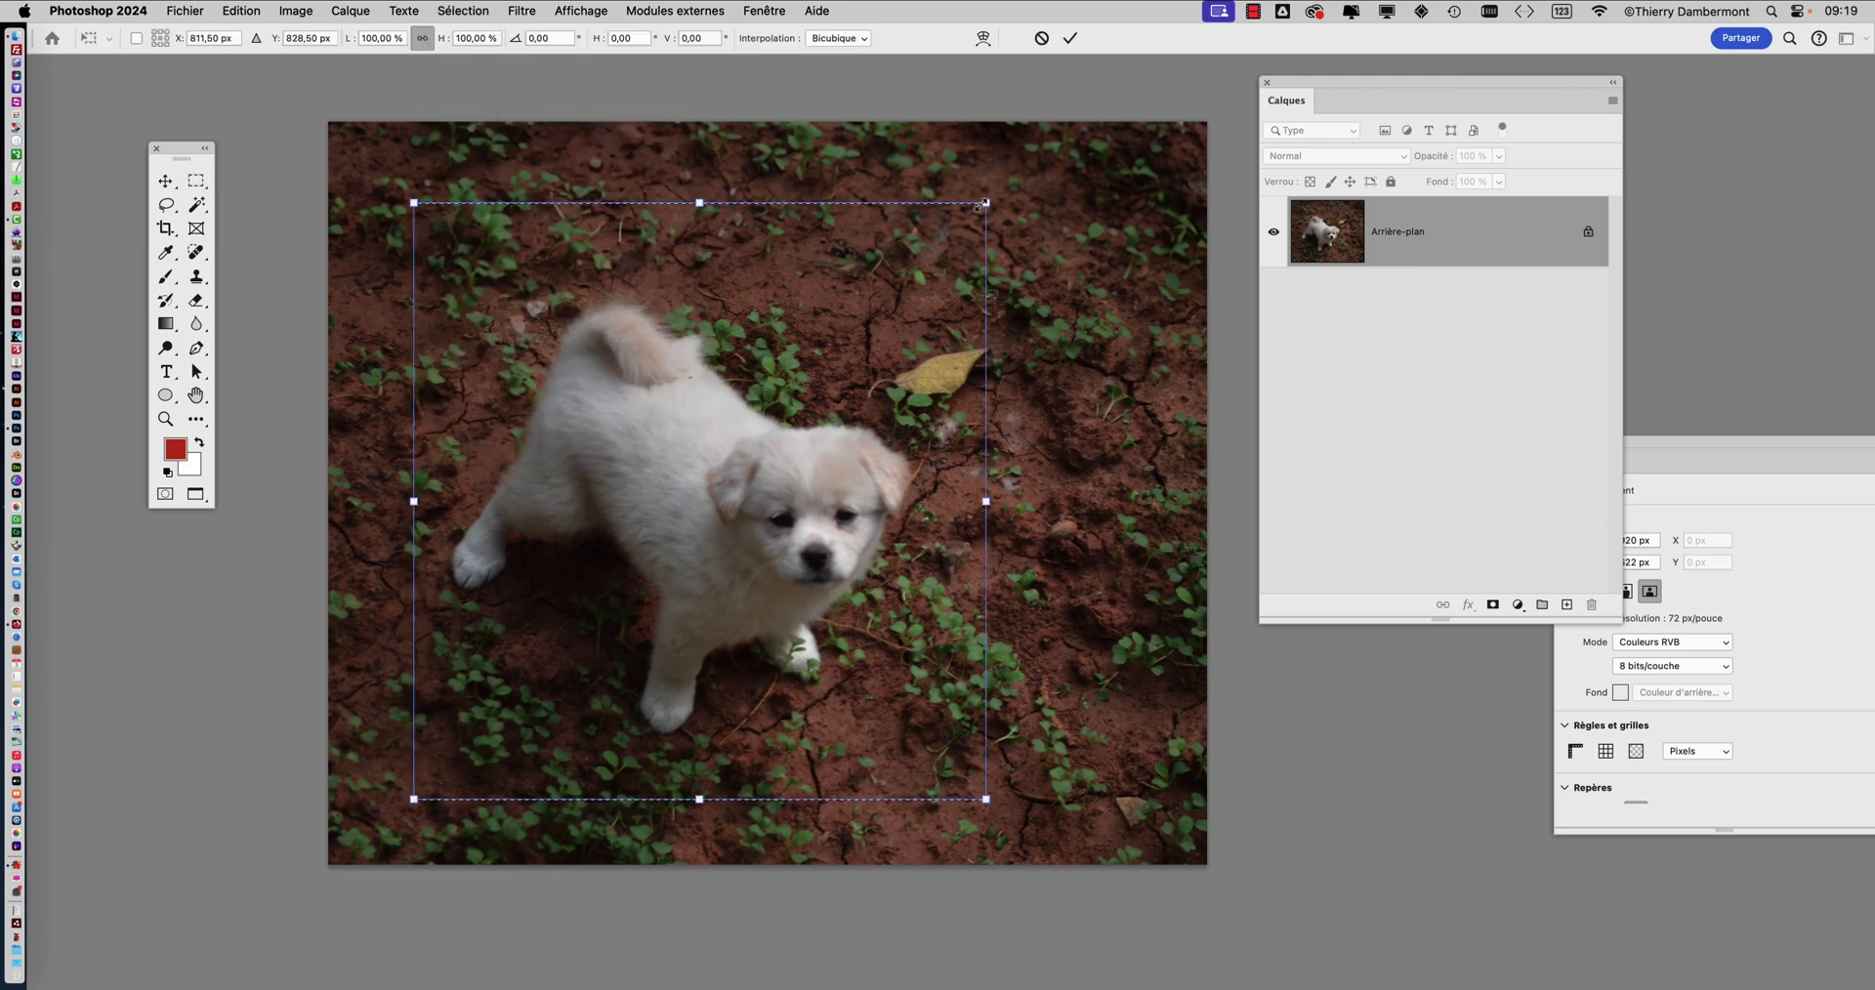
drag(979, 205, 983, 235)
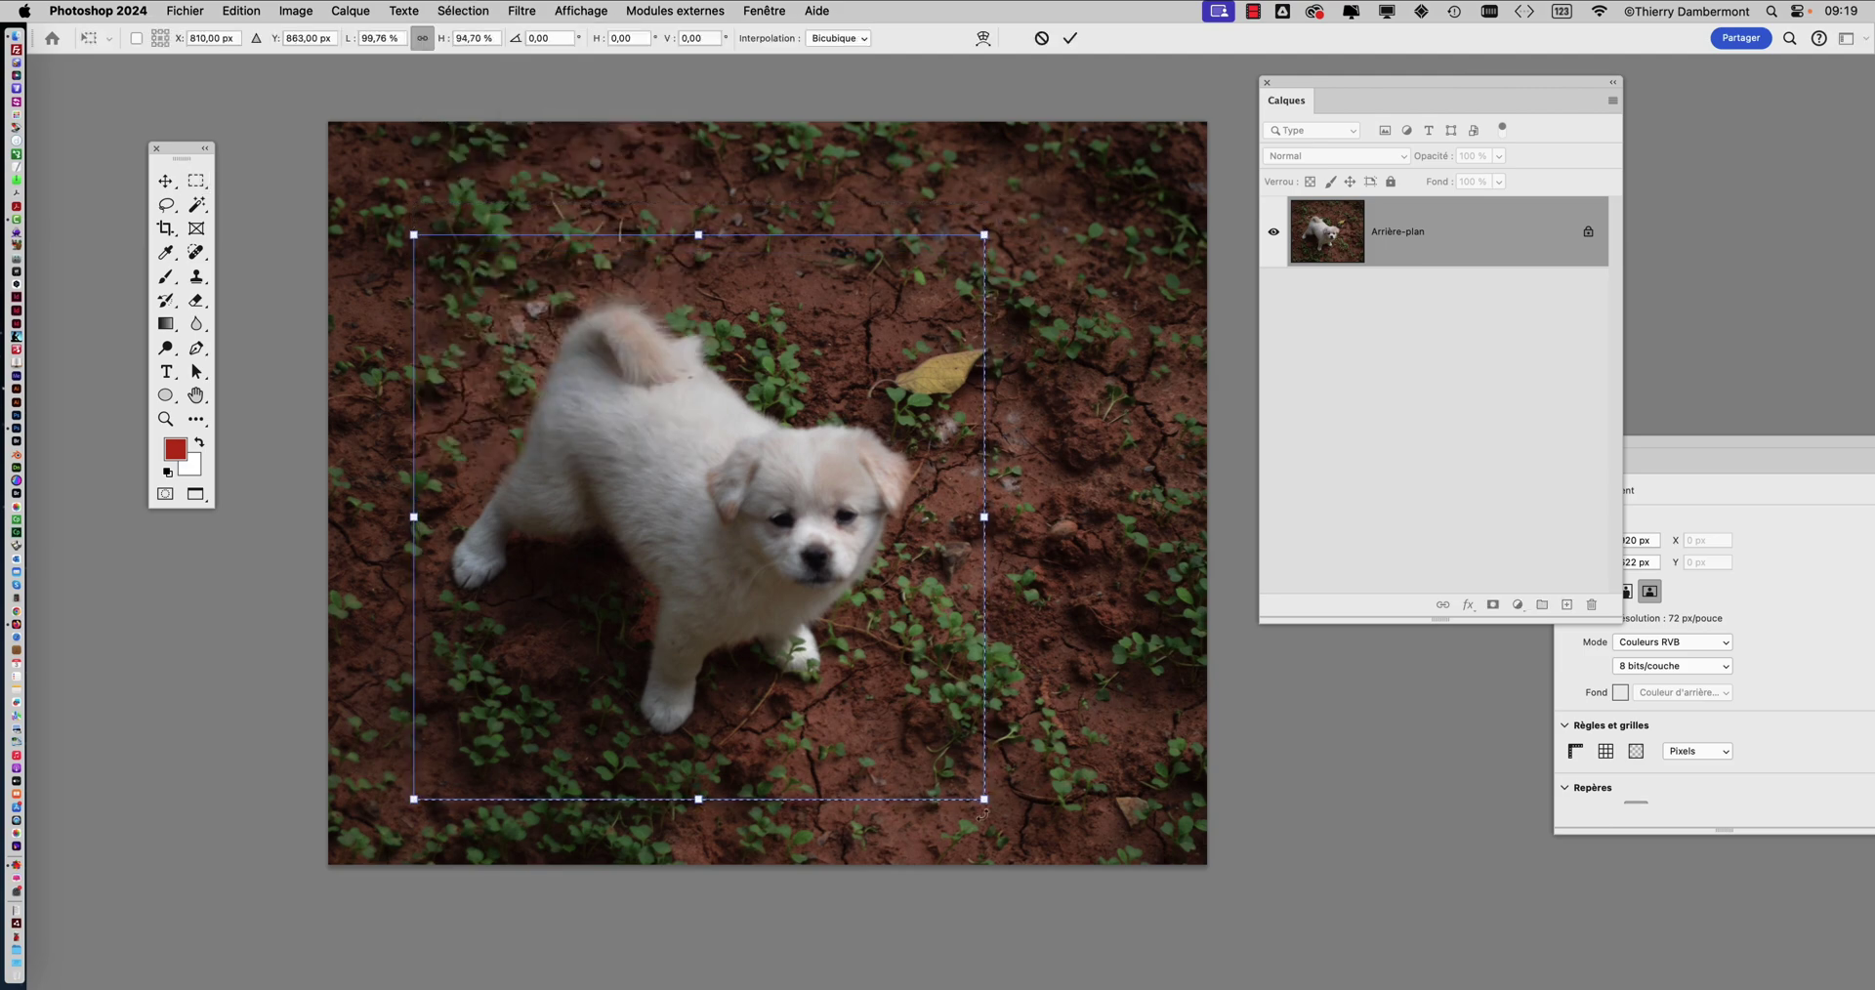
drag(985, 801, 987, 778)
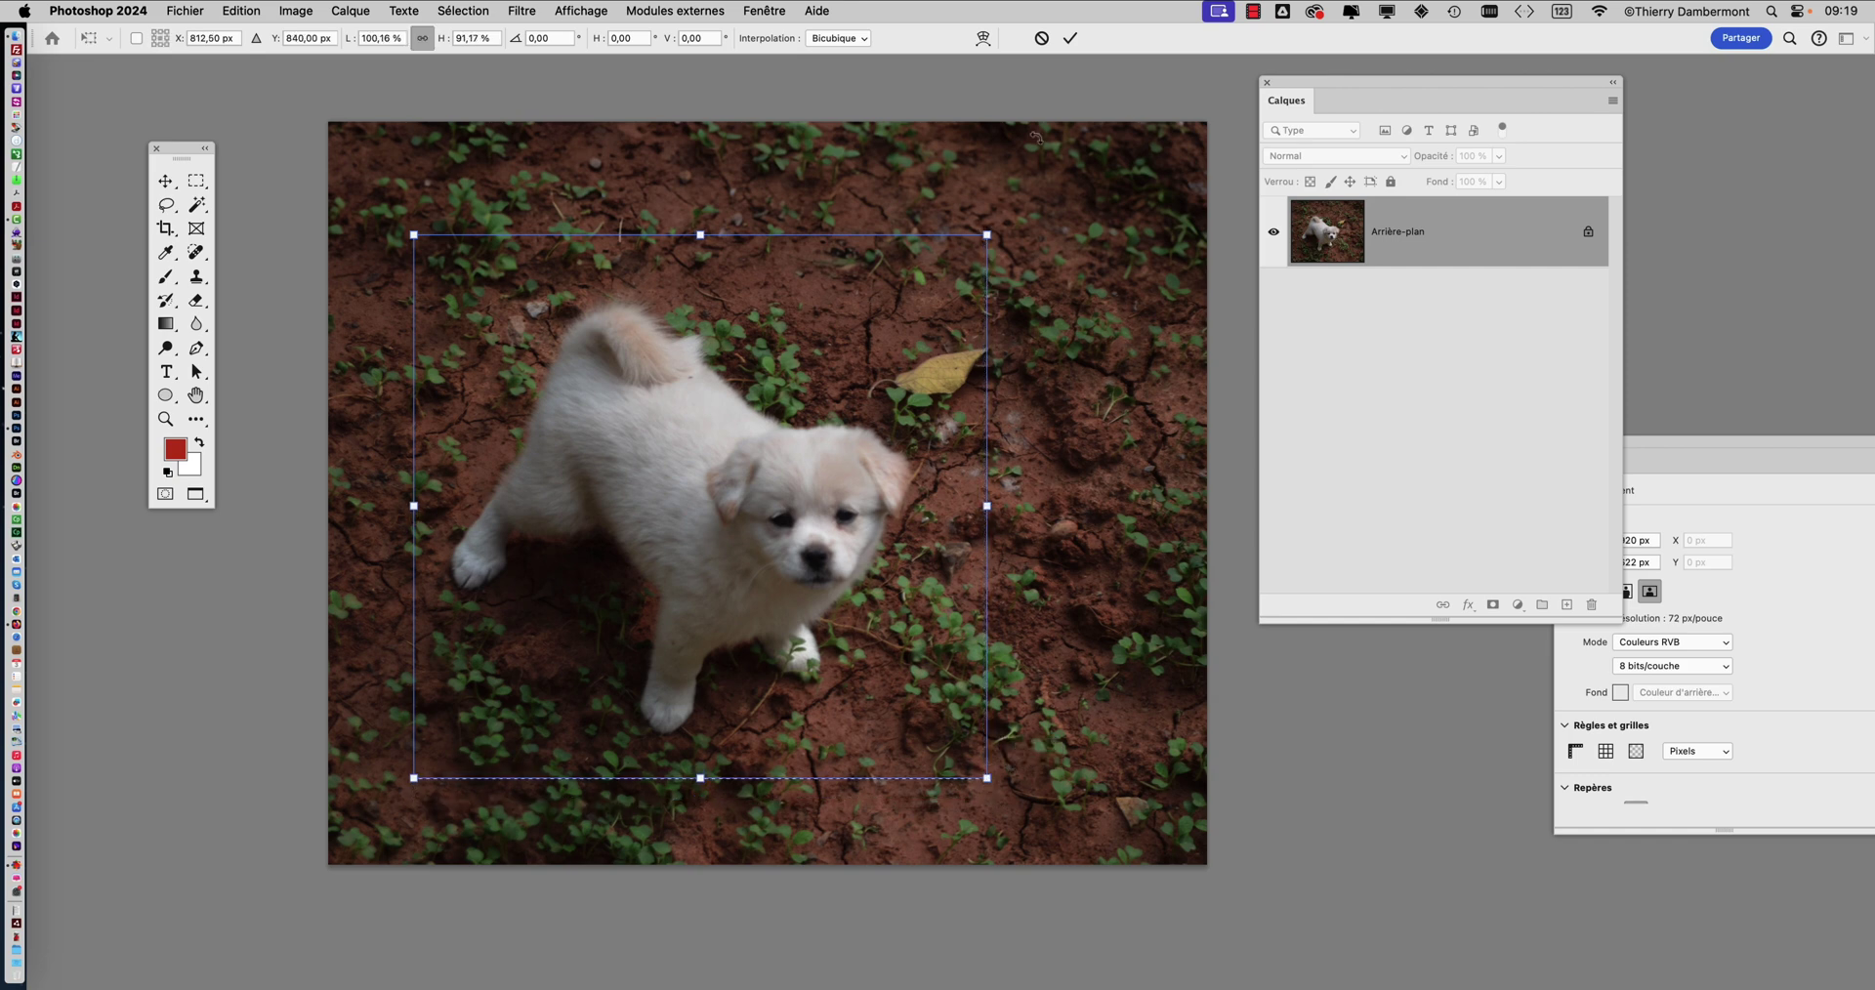
click(1072, 38)
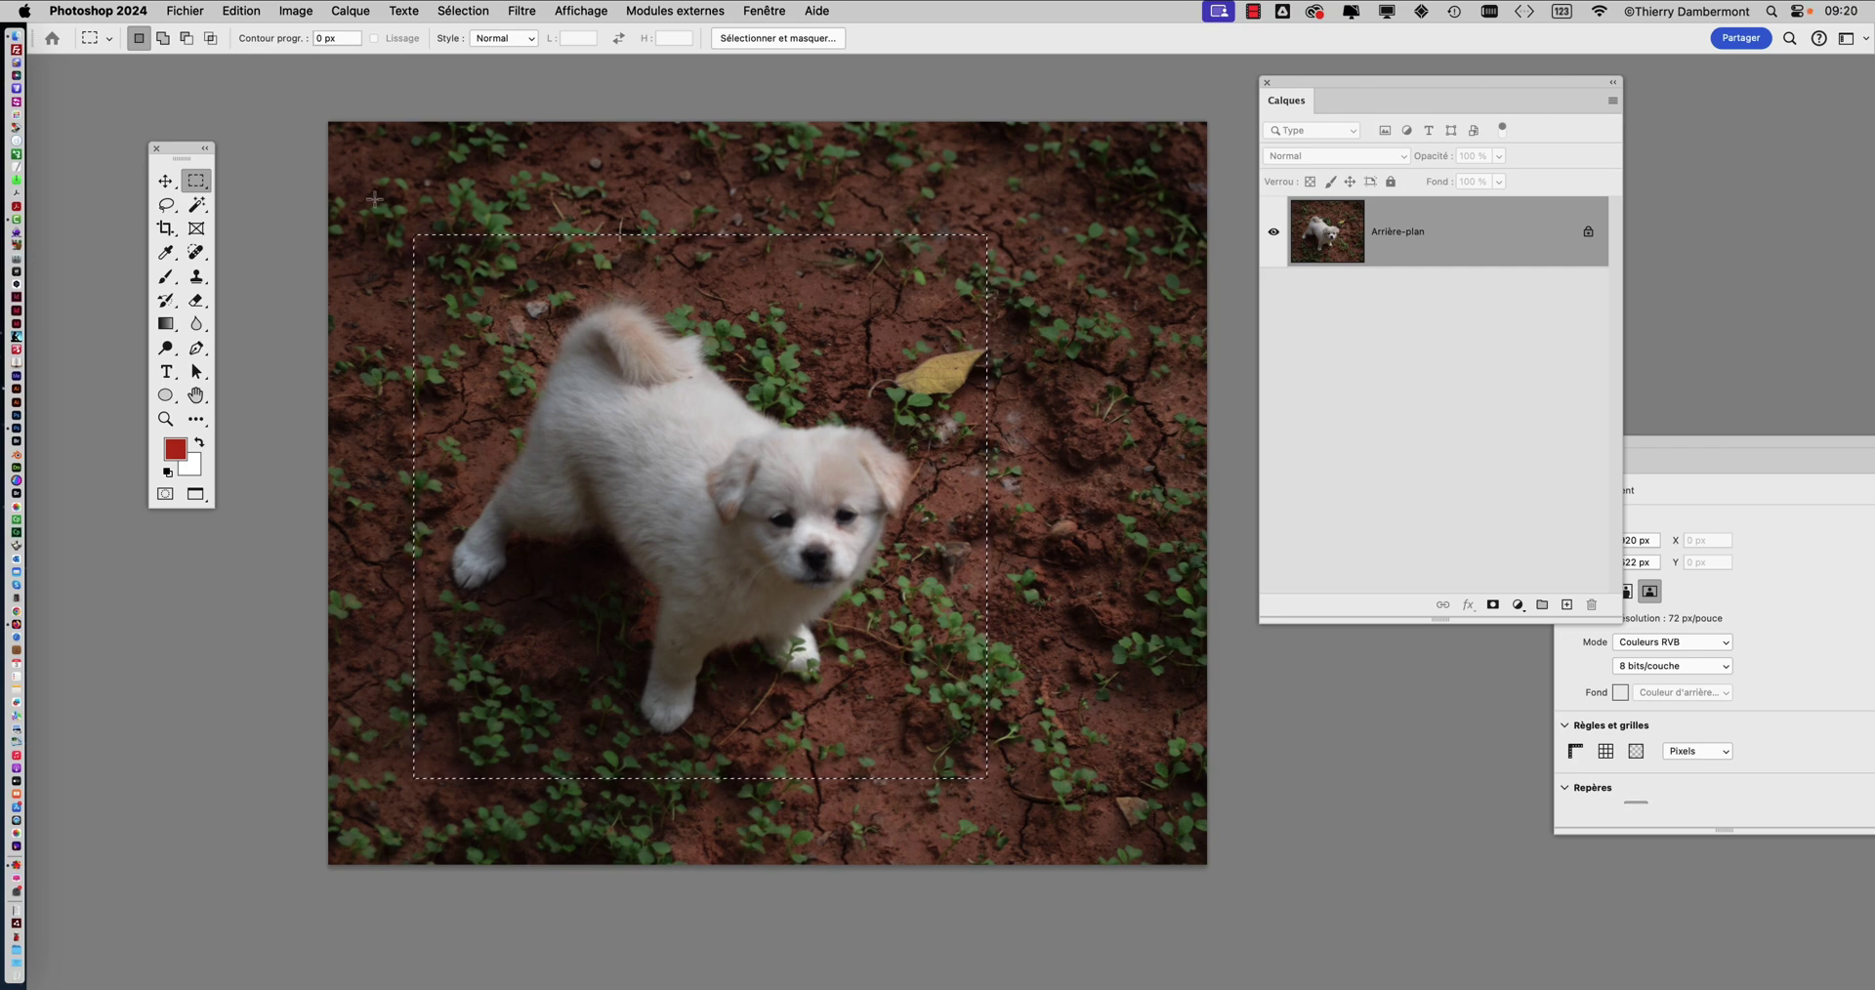
Check whether the transformed selection can be used as a pattern
drag(350, 208, 291, 188)
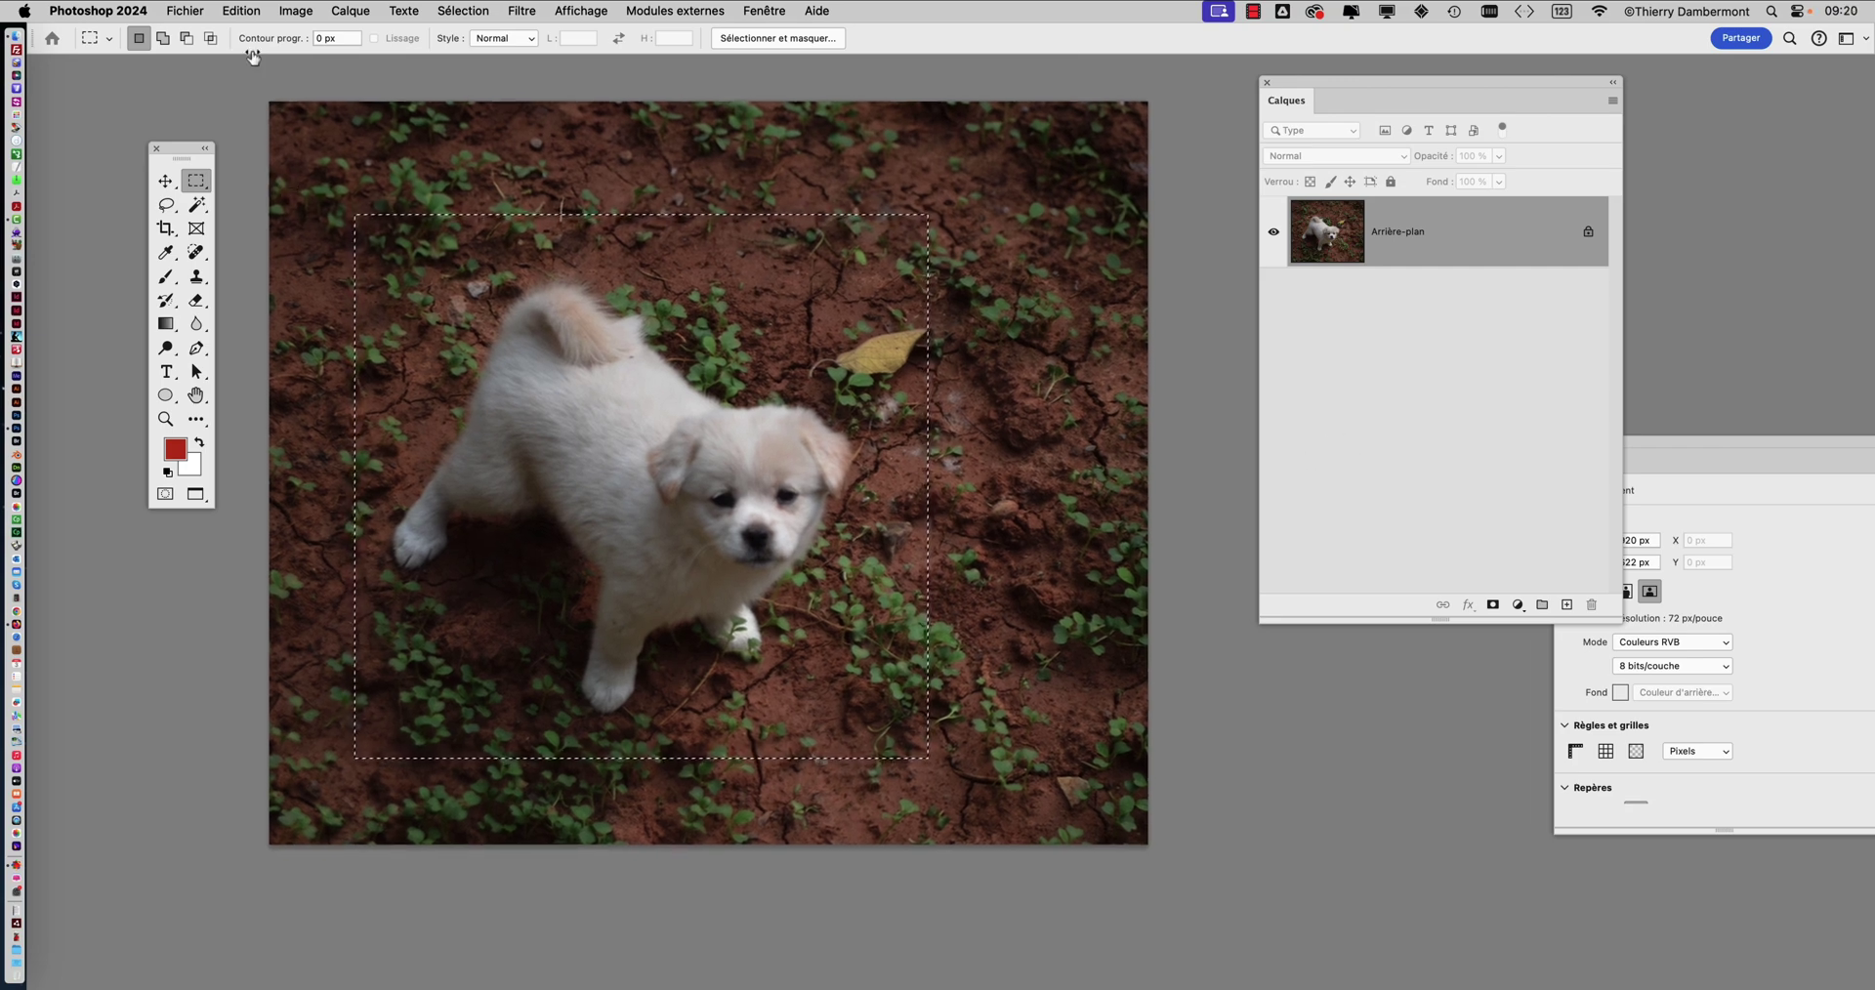
click(254, 13)
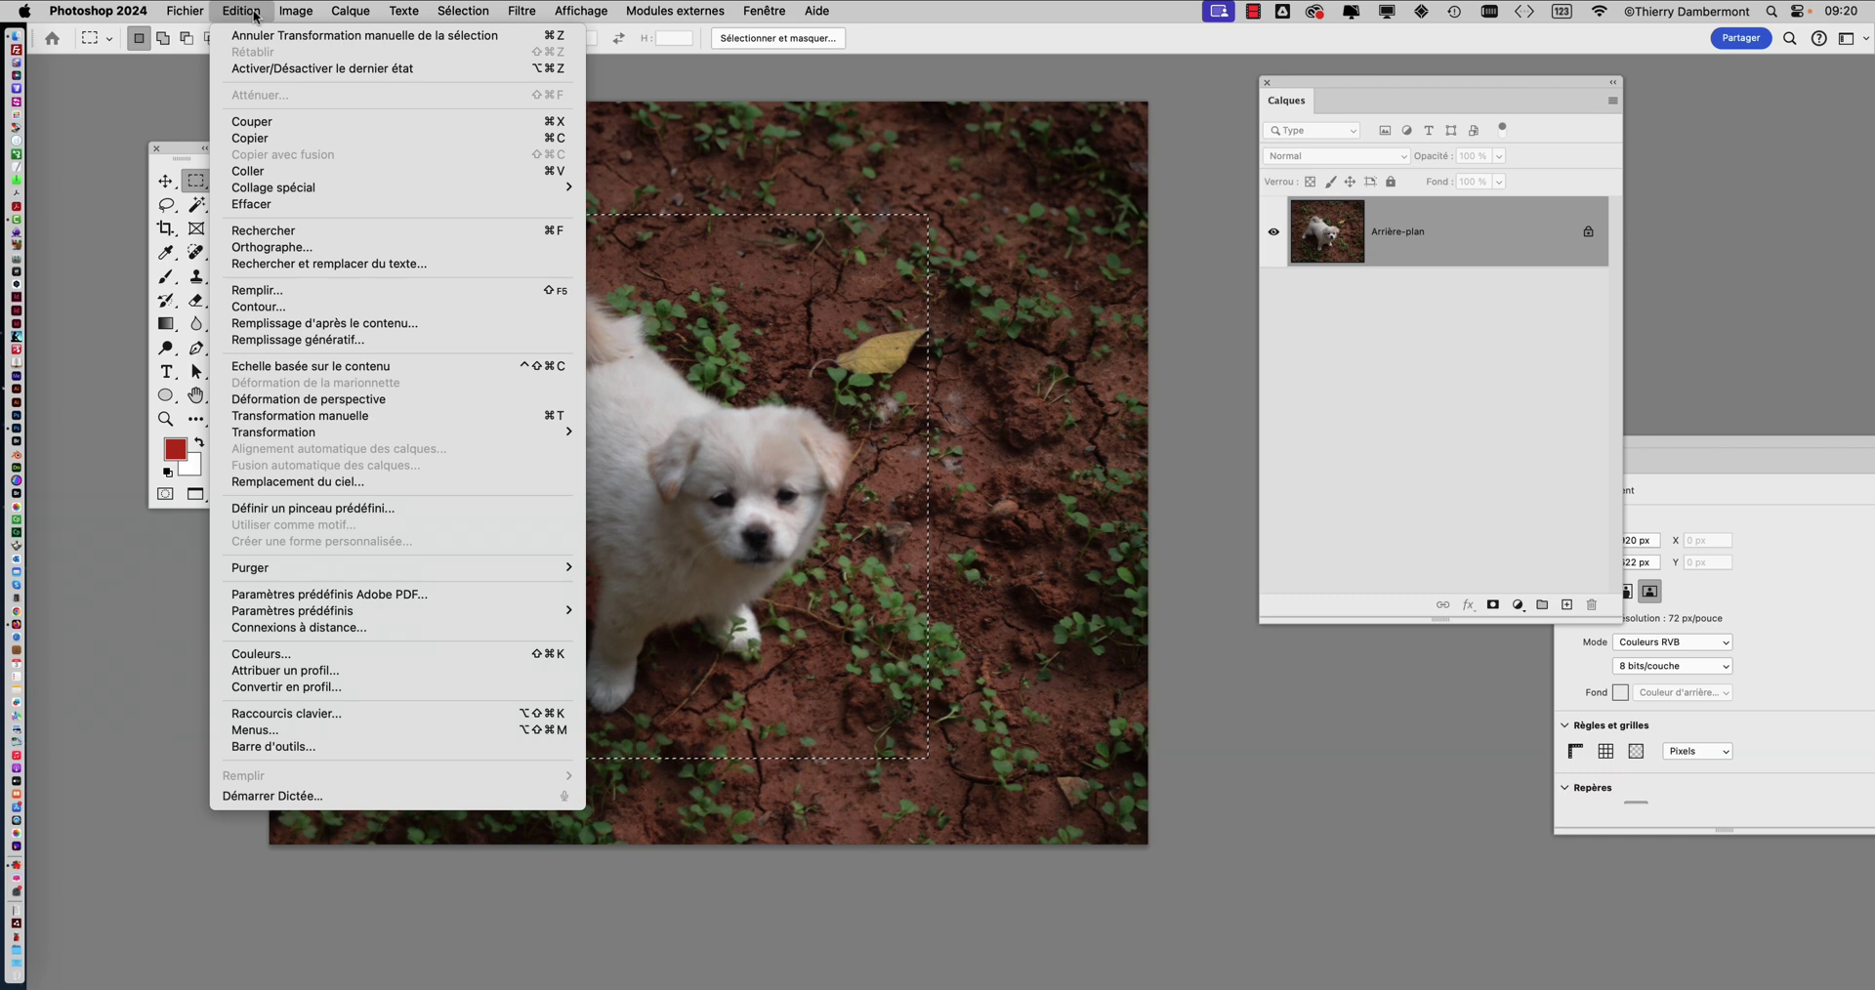
click(254, 12)
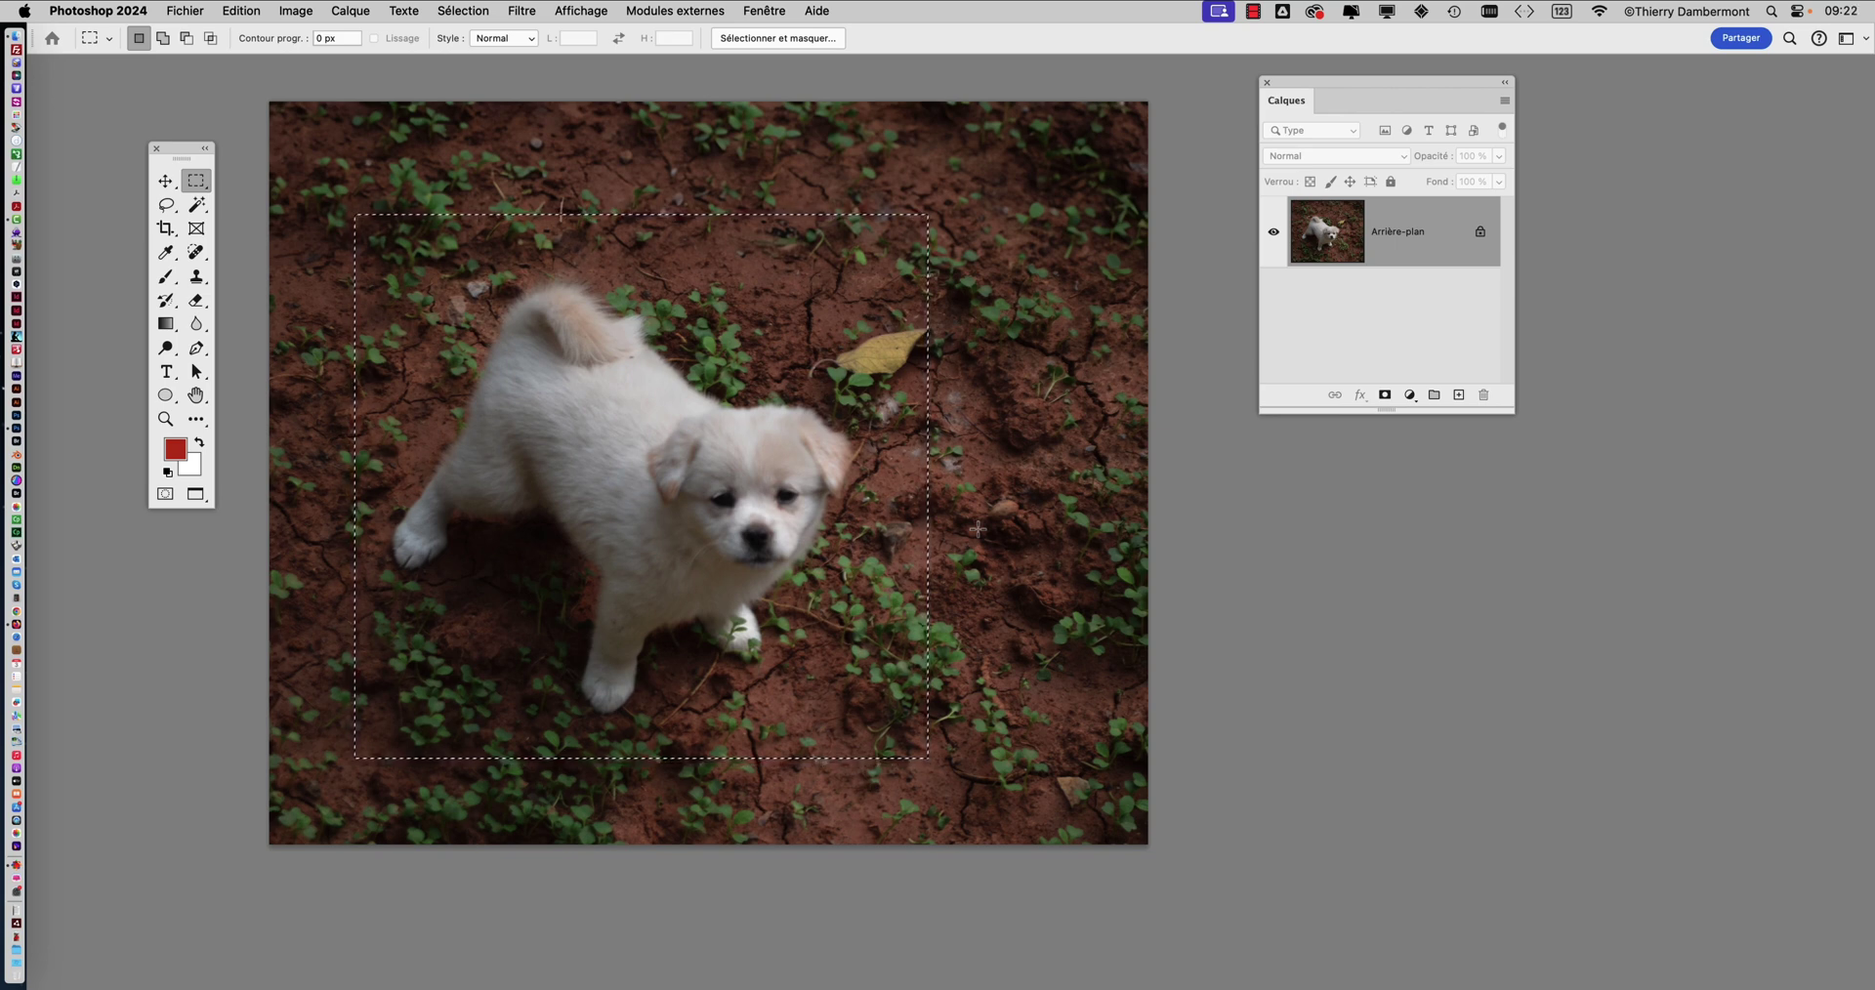
click(235, 10)
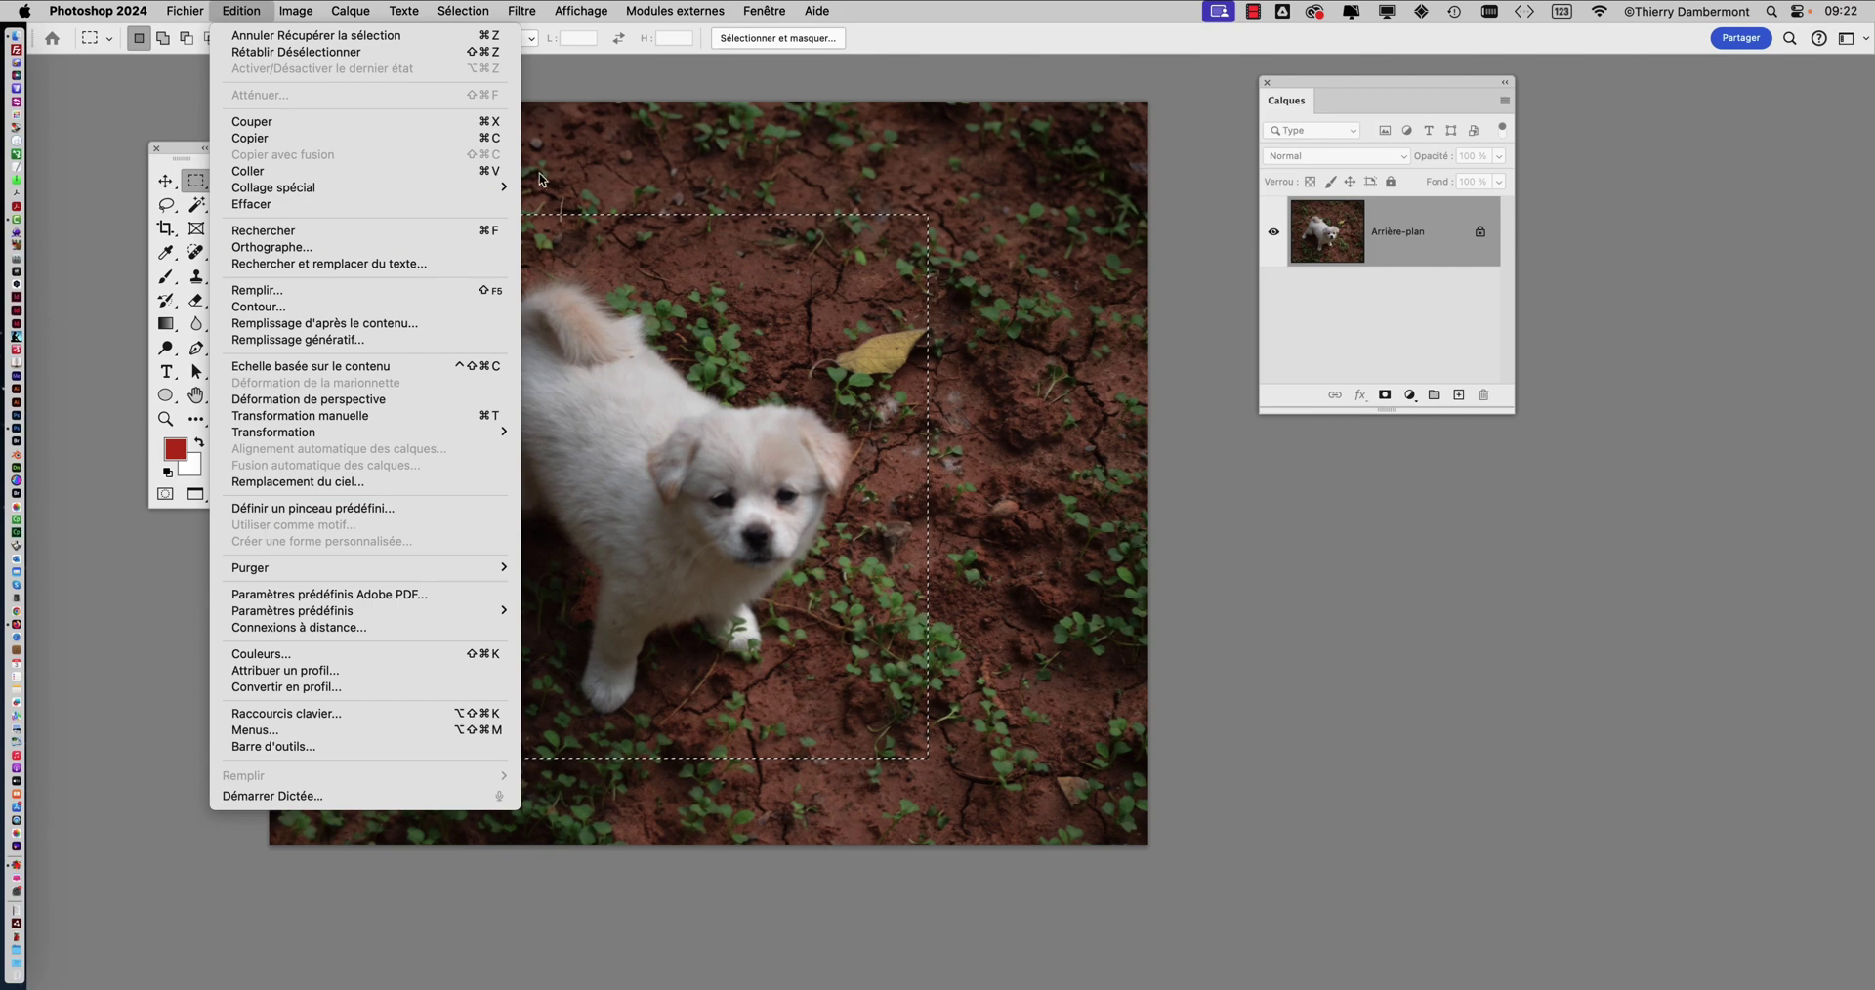
Deselect the transformed area and draw a fresh rectangular selection around the puppy
click(463, 11)
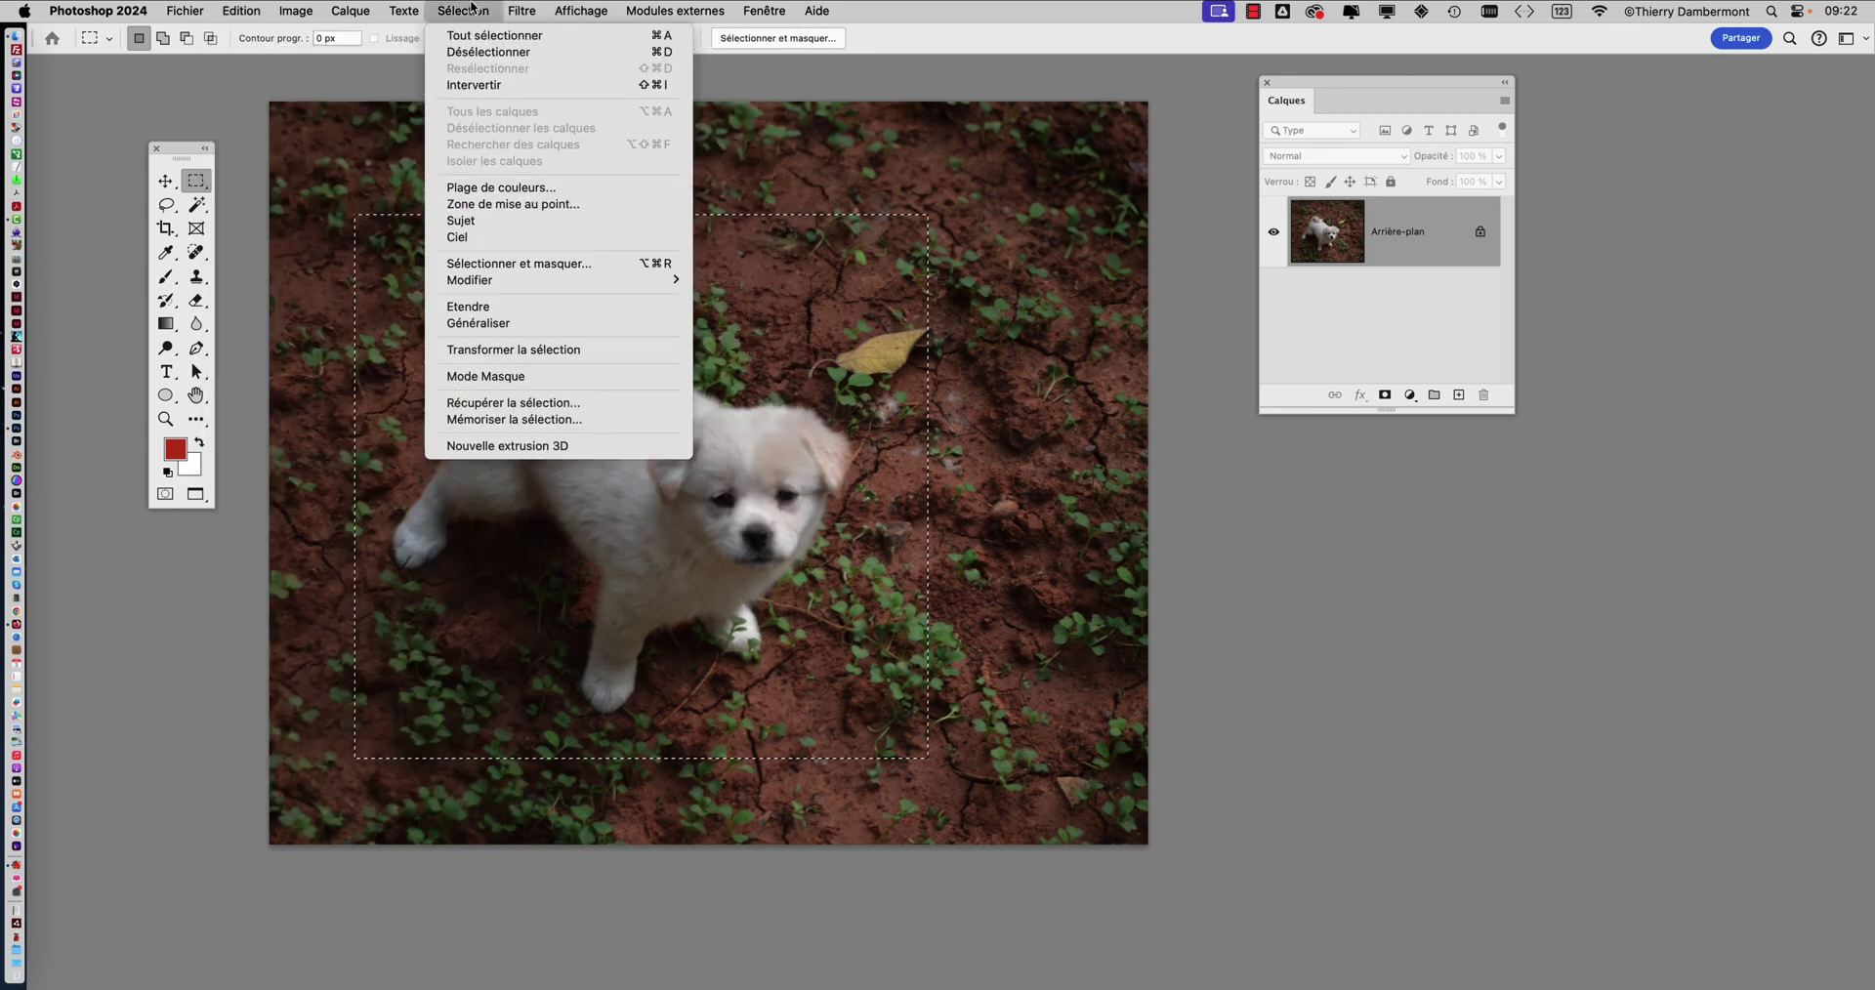
click(478, 56)
drag(332, 203, 906, 769)
click(906, 769)
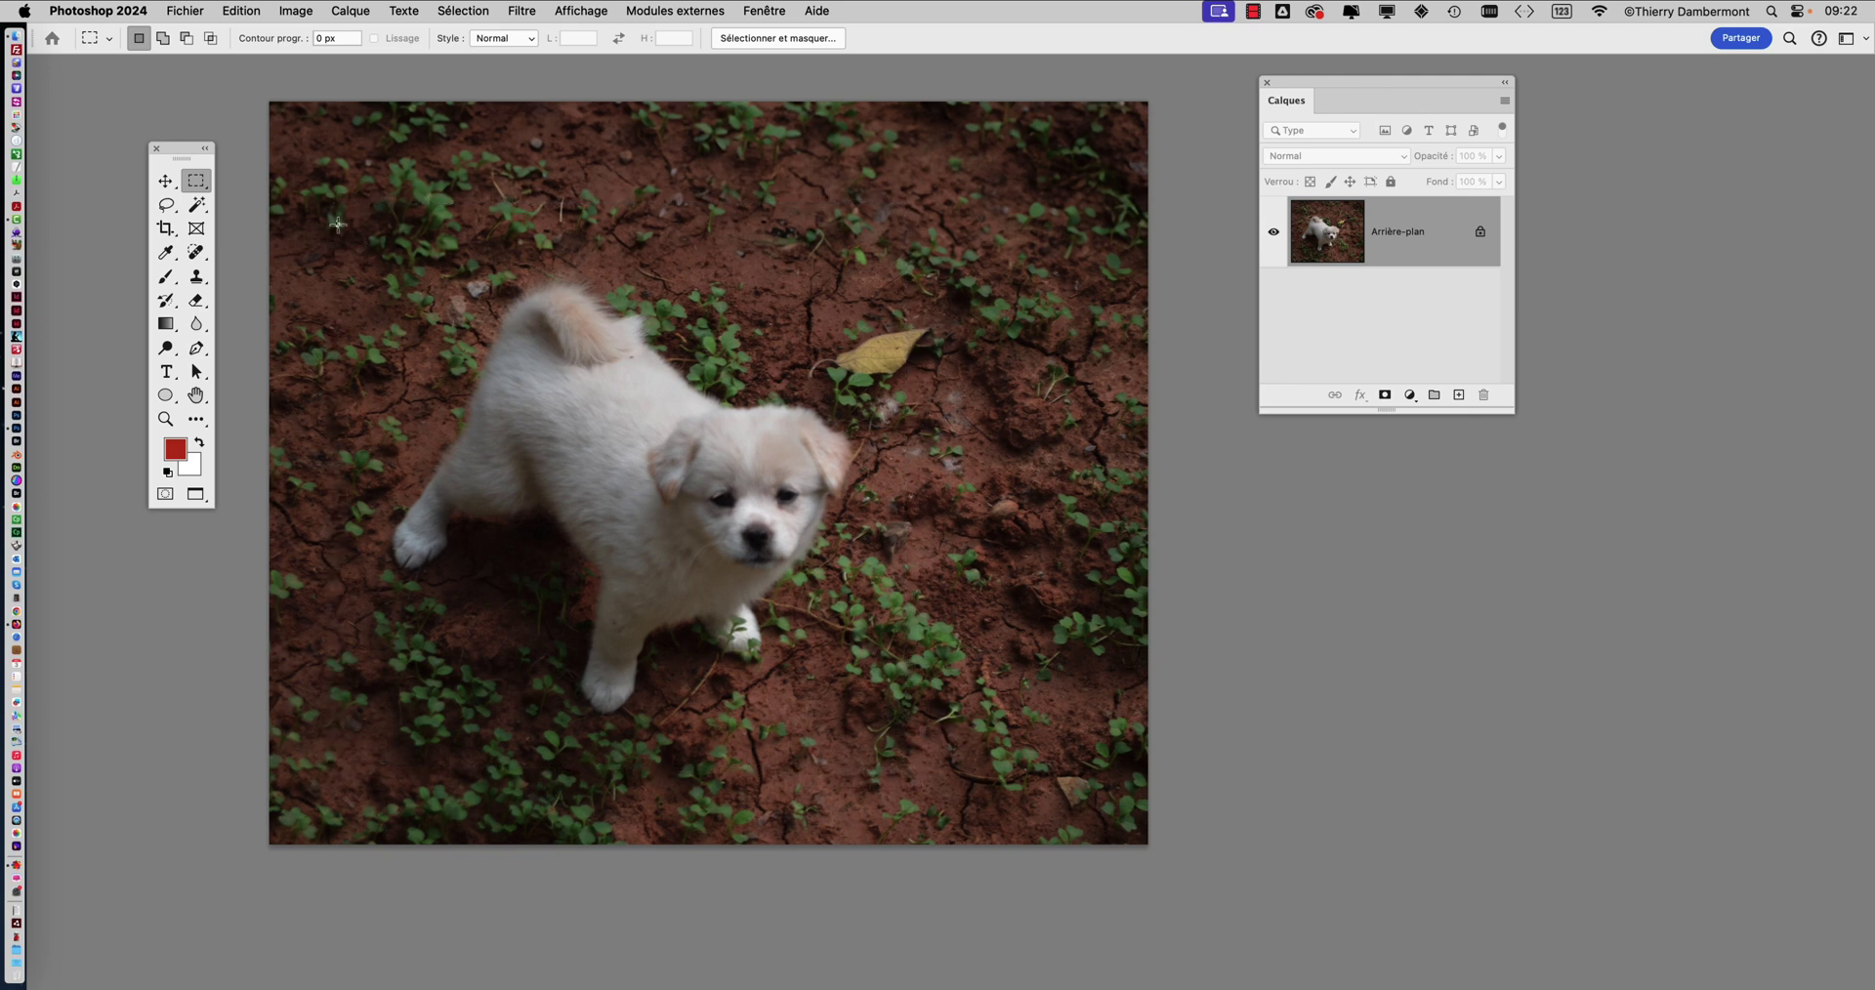
drag(337, 222, 931, 768)
Define the selected area as a pattern named "chien blanc avec décor carré"
click(241, 10)
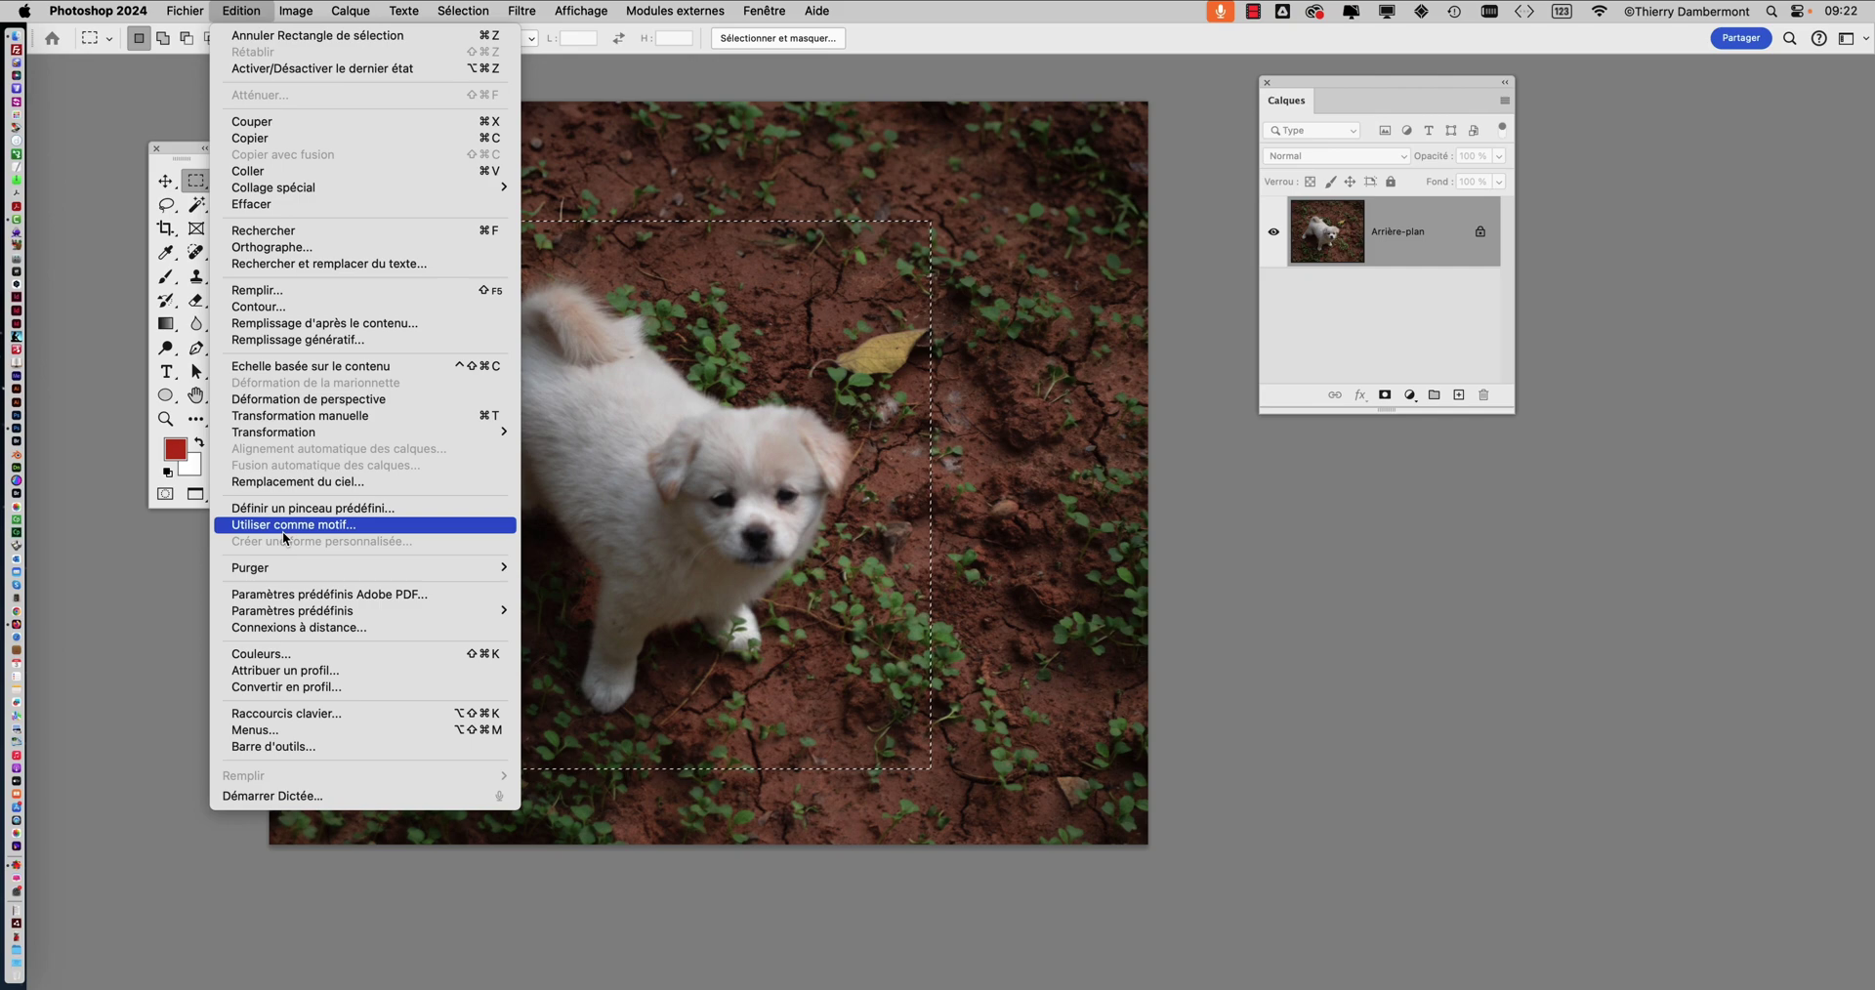
click(283, 531)
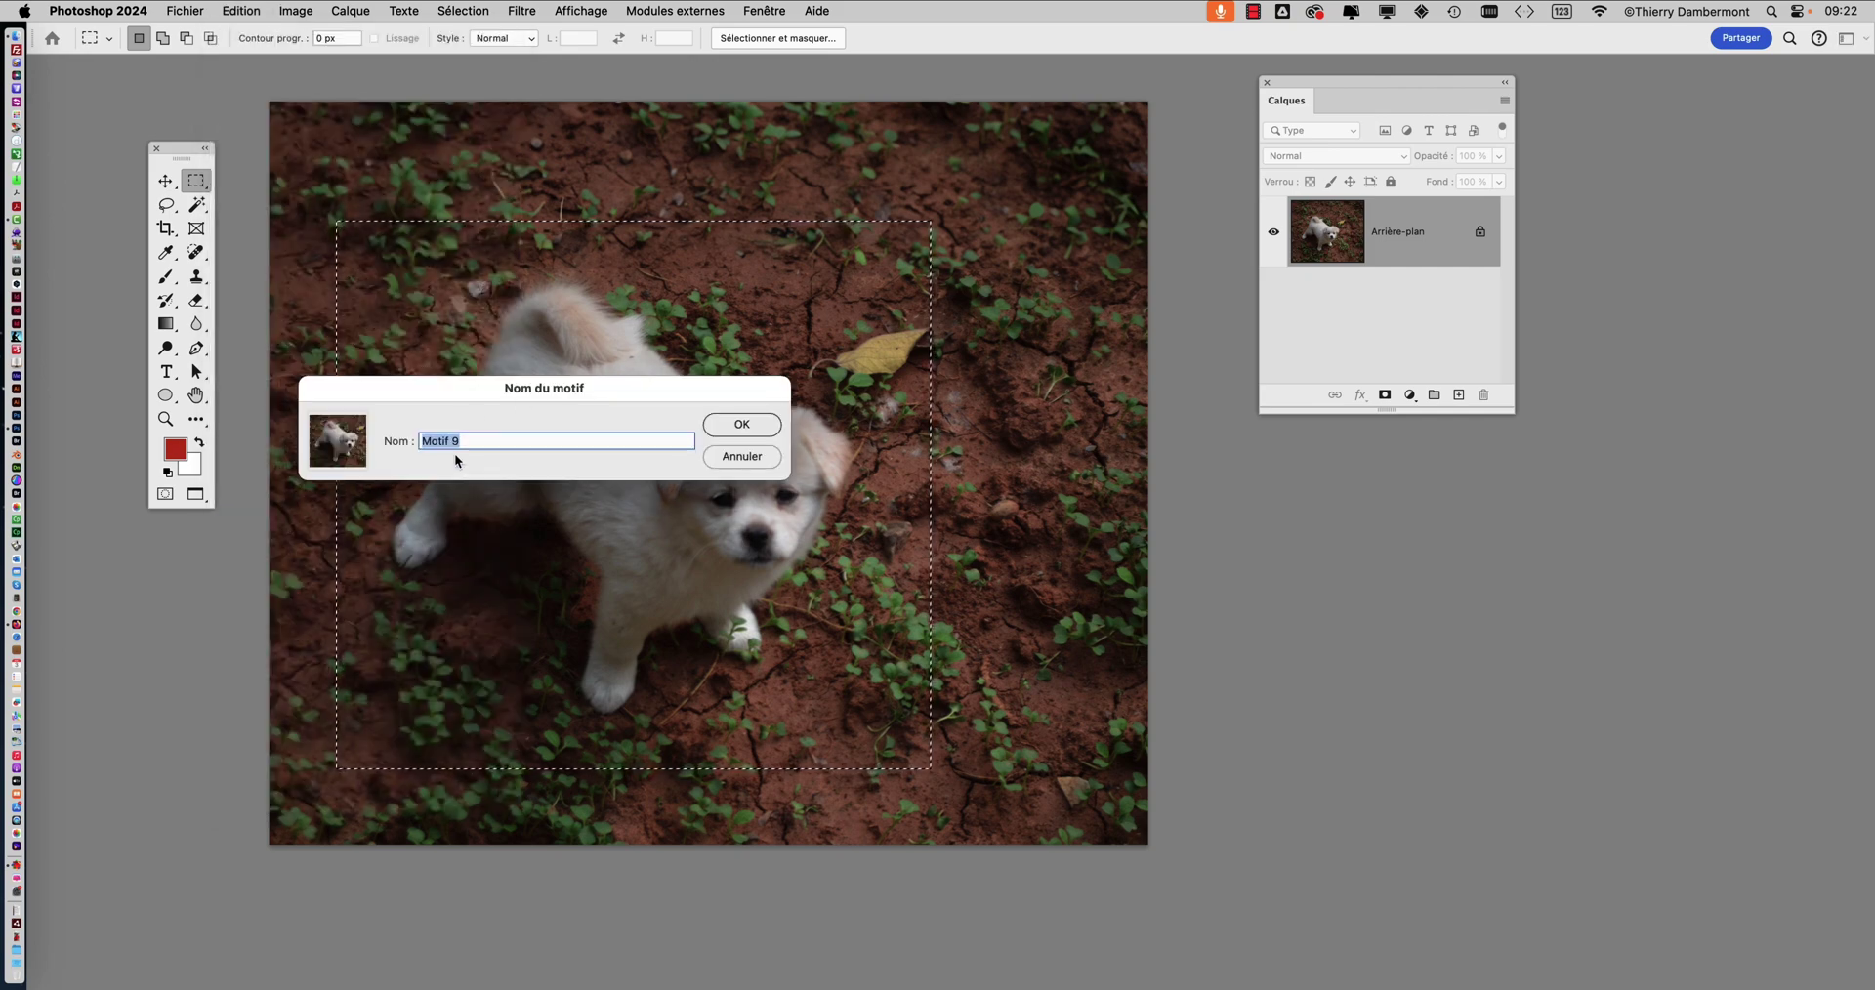
text(chien blanc)
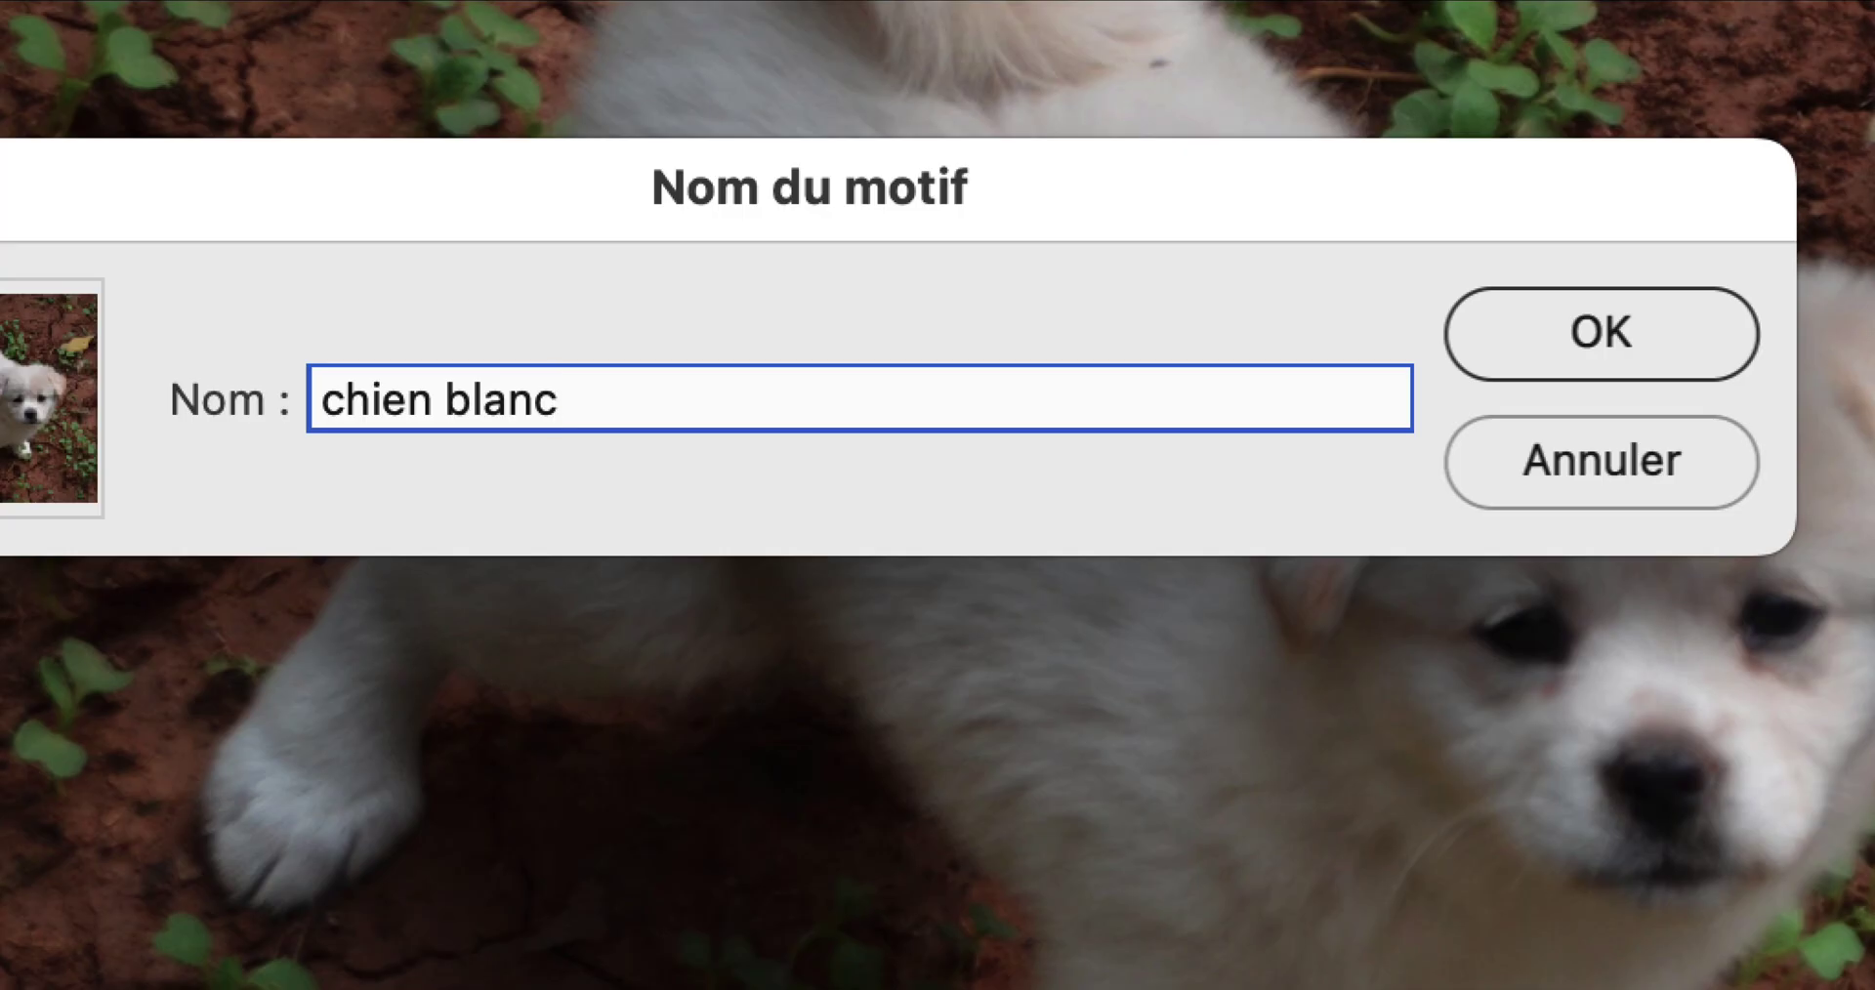
text( avec décor carré)
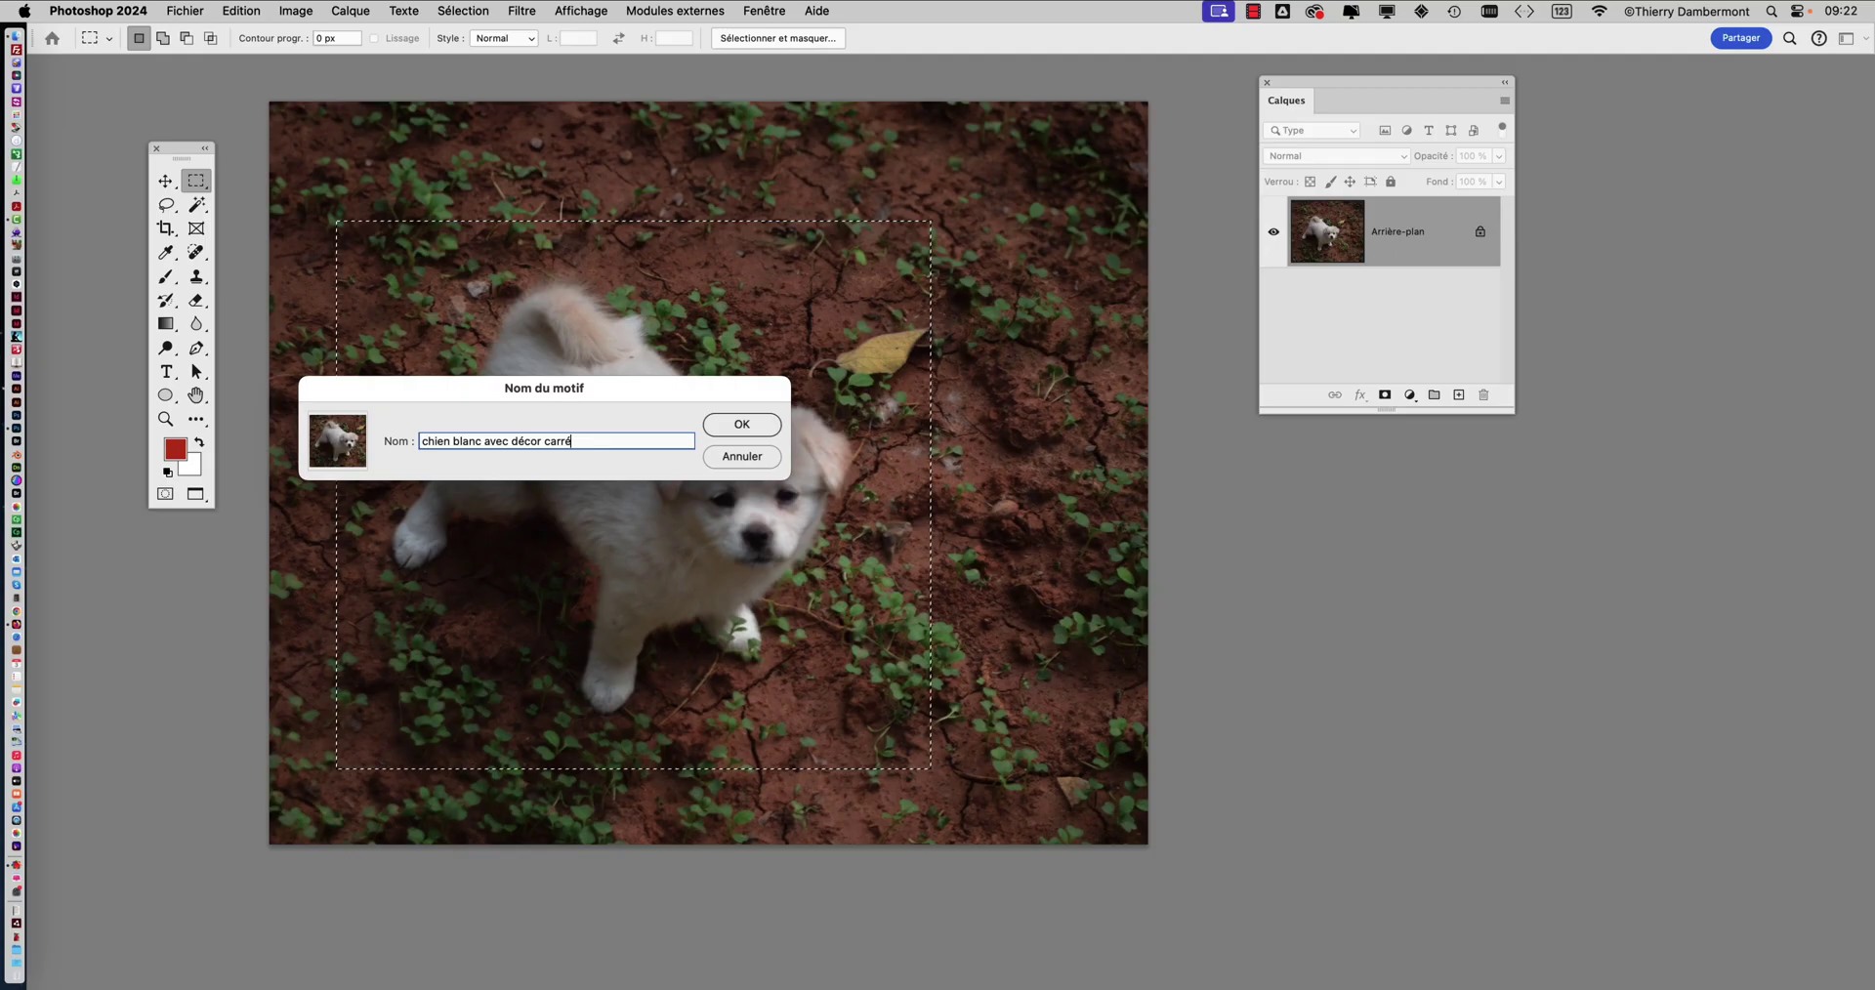
click(767, 434)
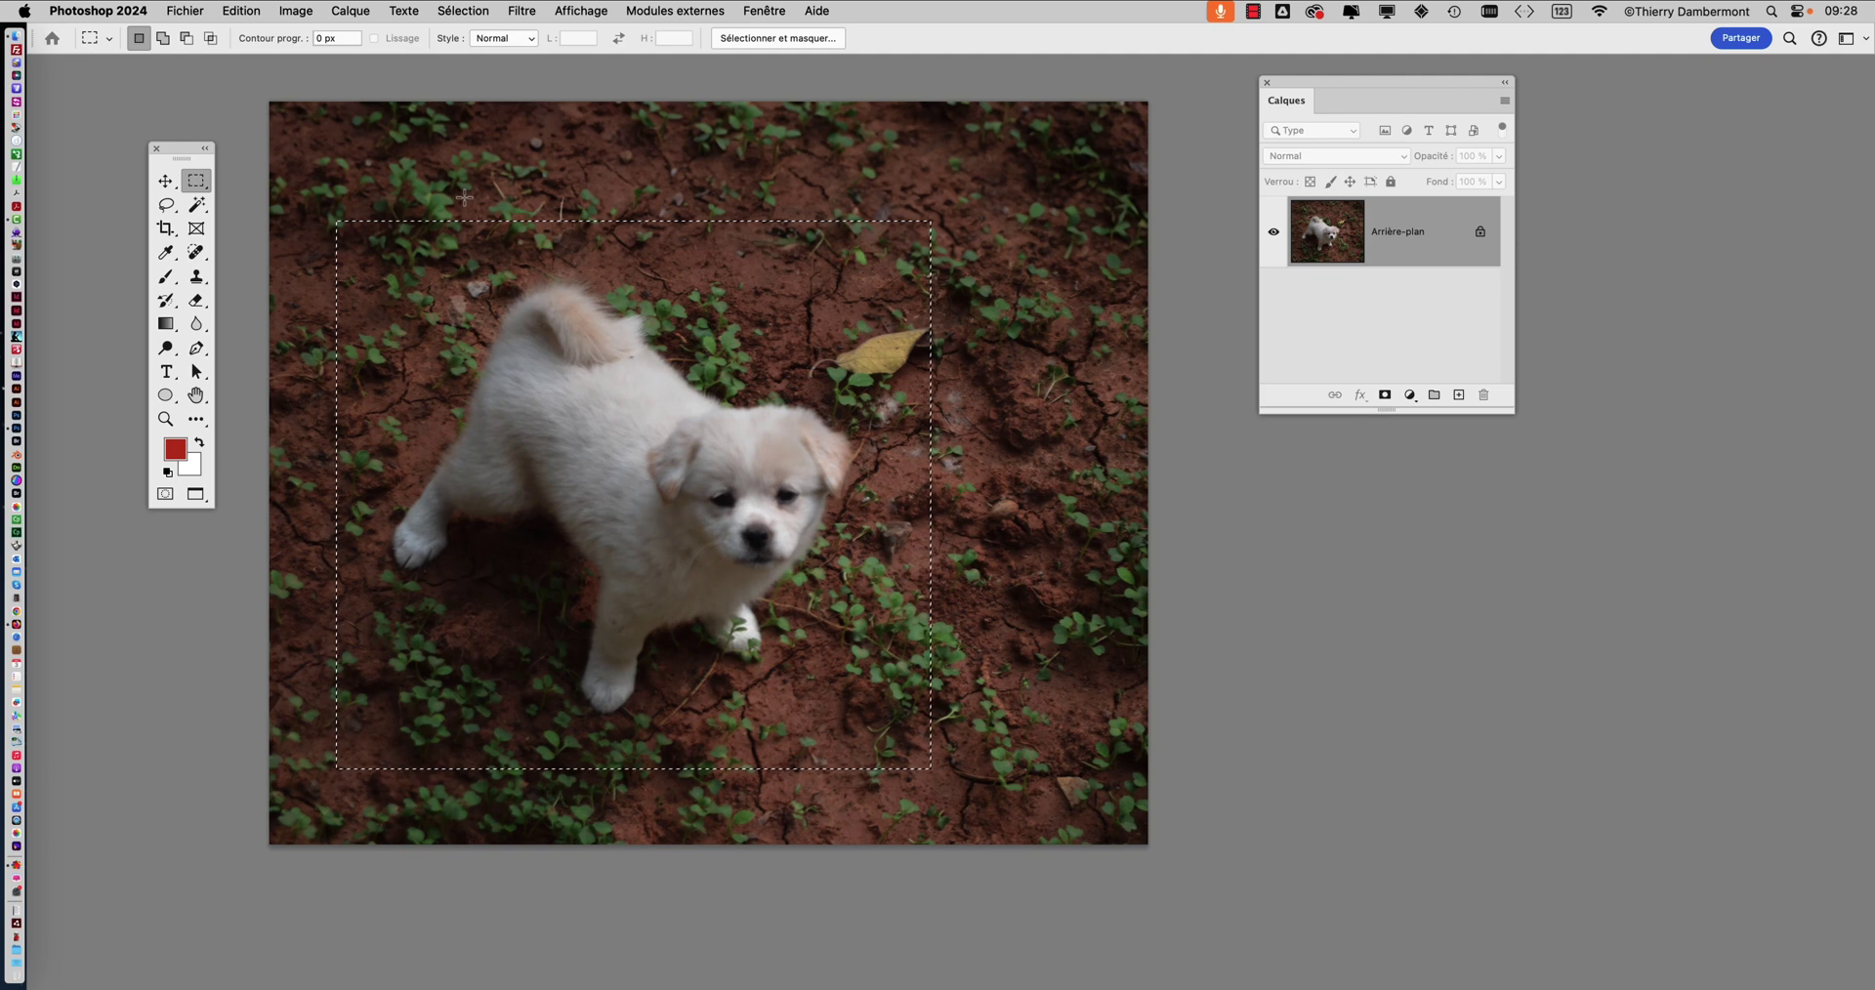
Draw another rectangular selection around the puppy with no feather and check whether it can be used as a pattern
drag(358, 260, 943, 754)
click(224, 11)
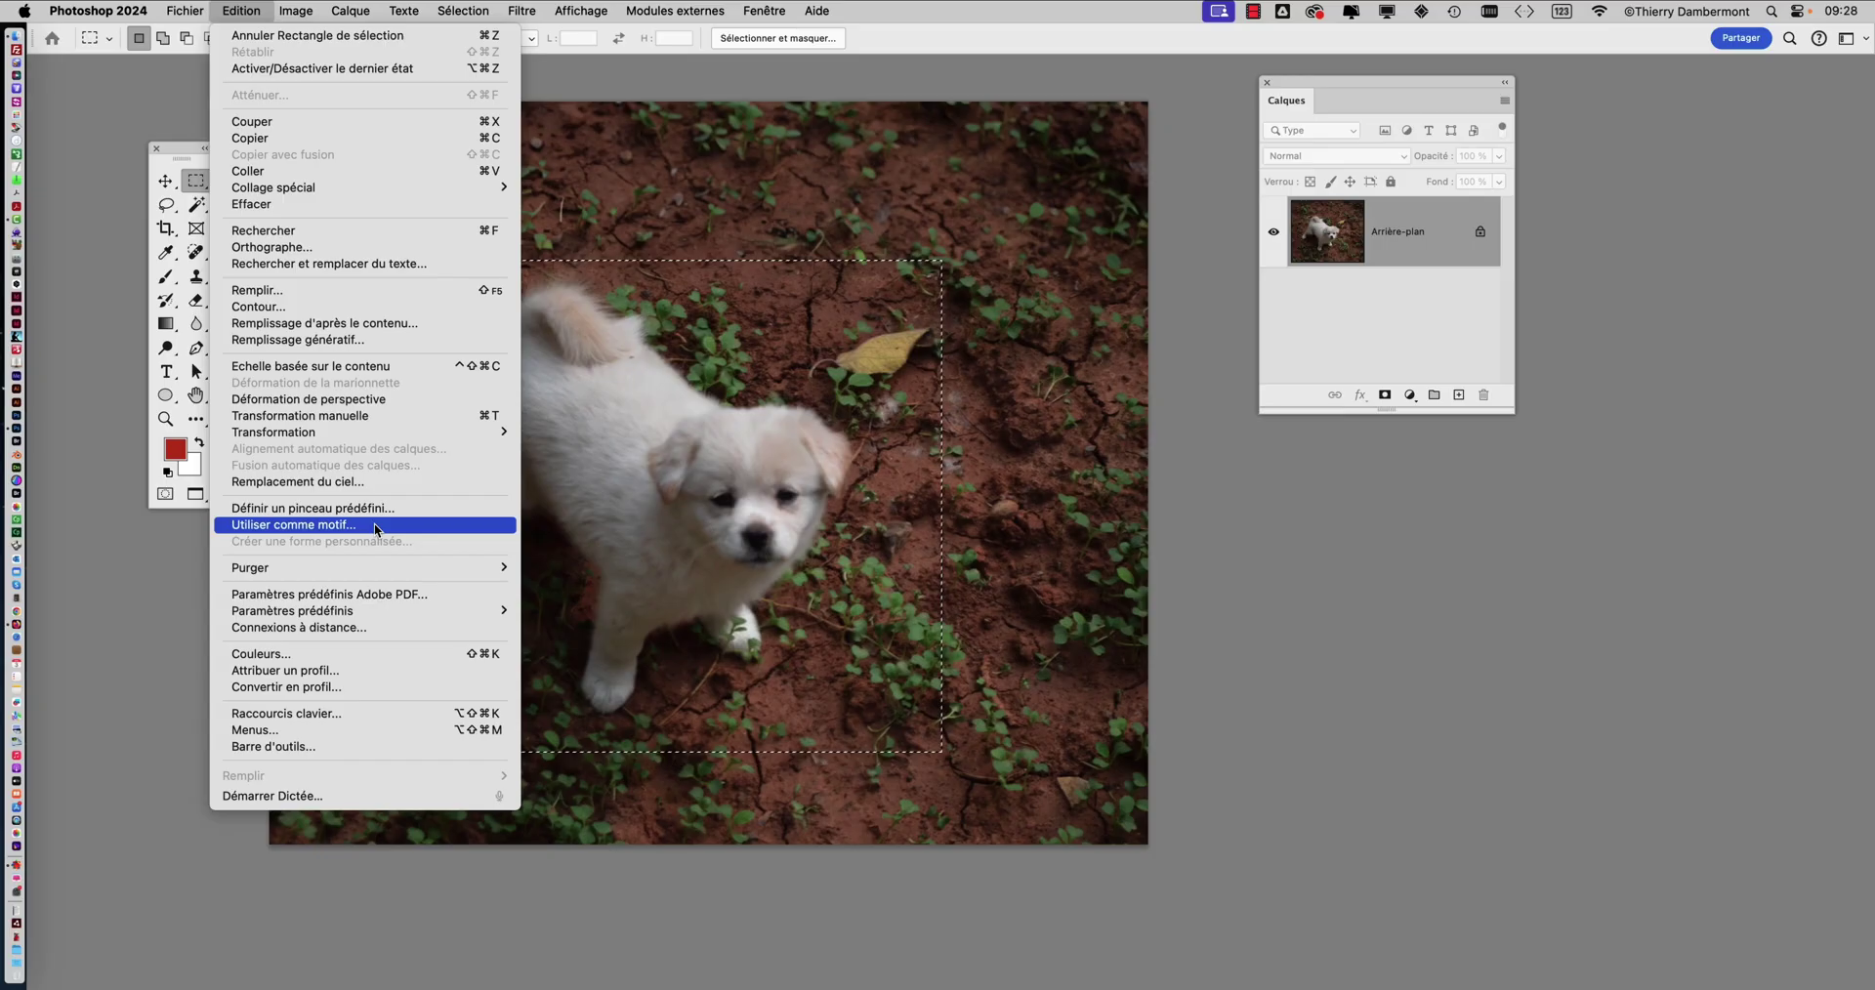
click(375, 523)
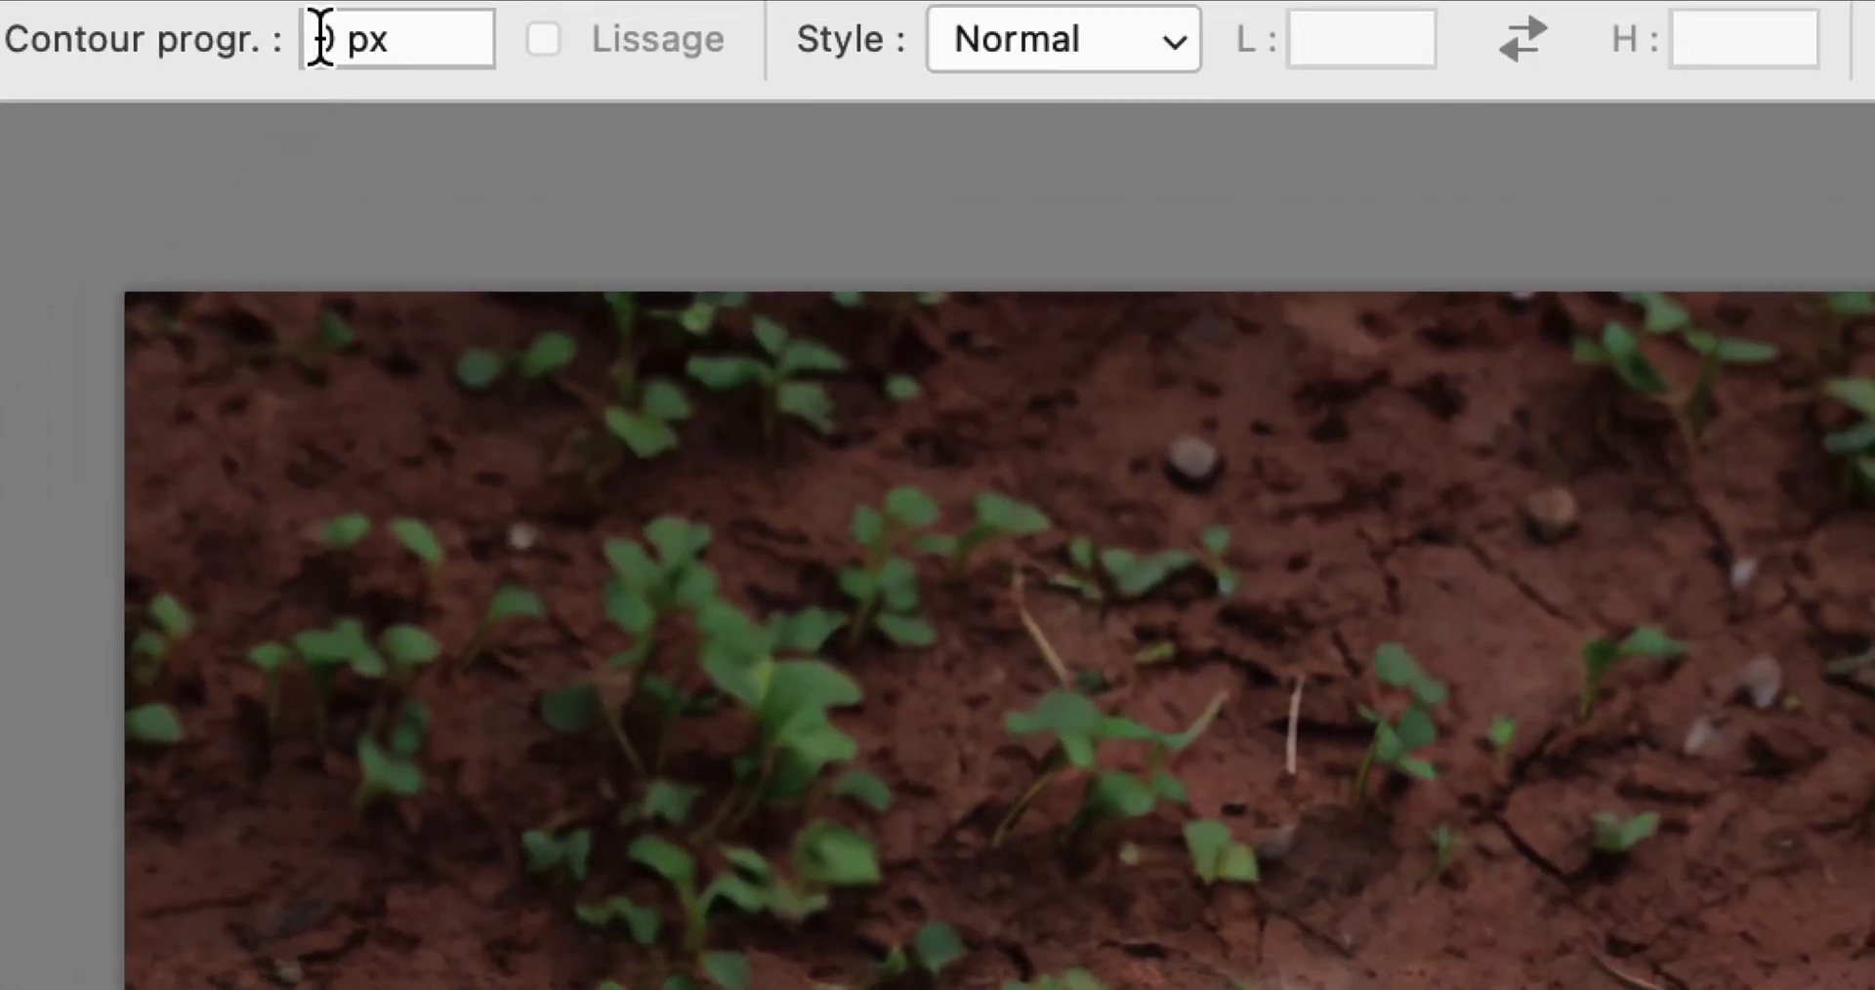
Set the selection feather to 1 px, draw a rectangle around the puppy, and check whether it can be used as a pattern
double_click(319, 43)
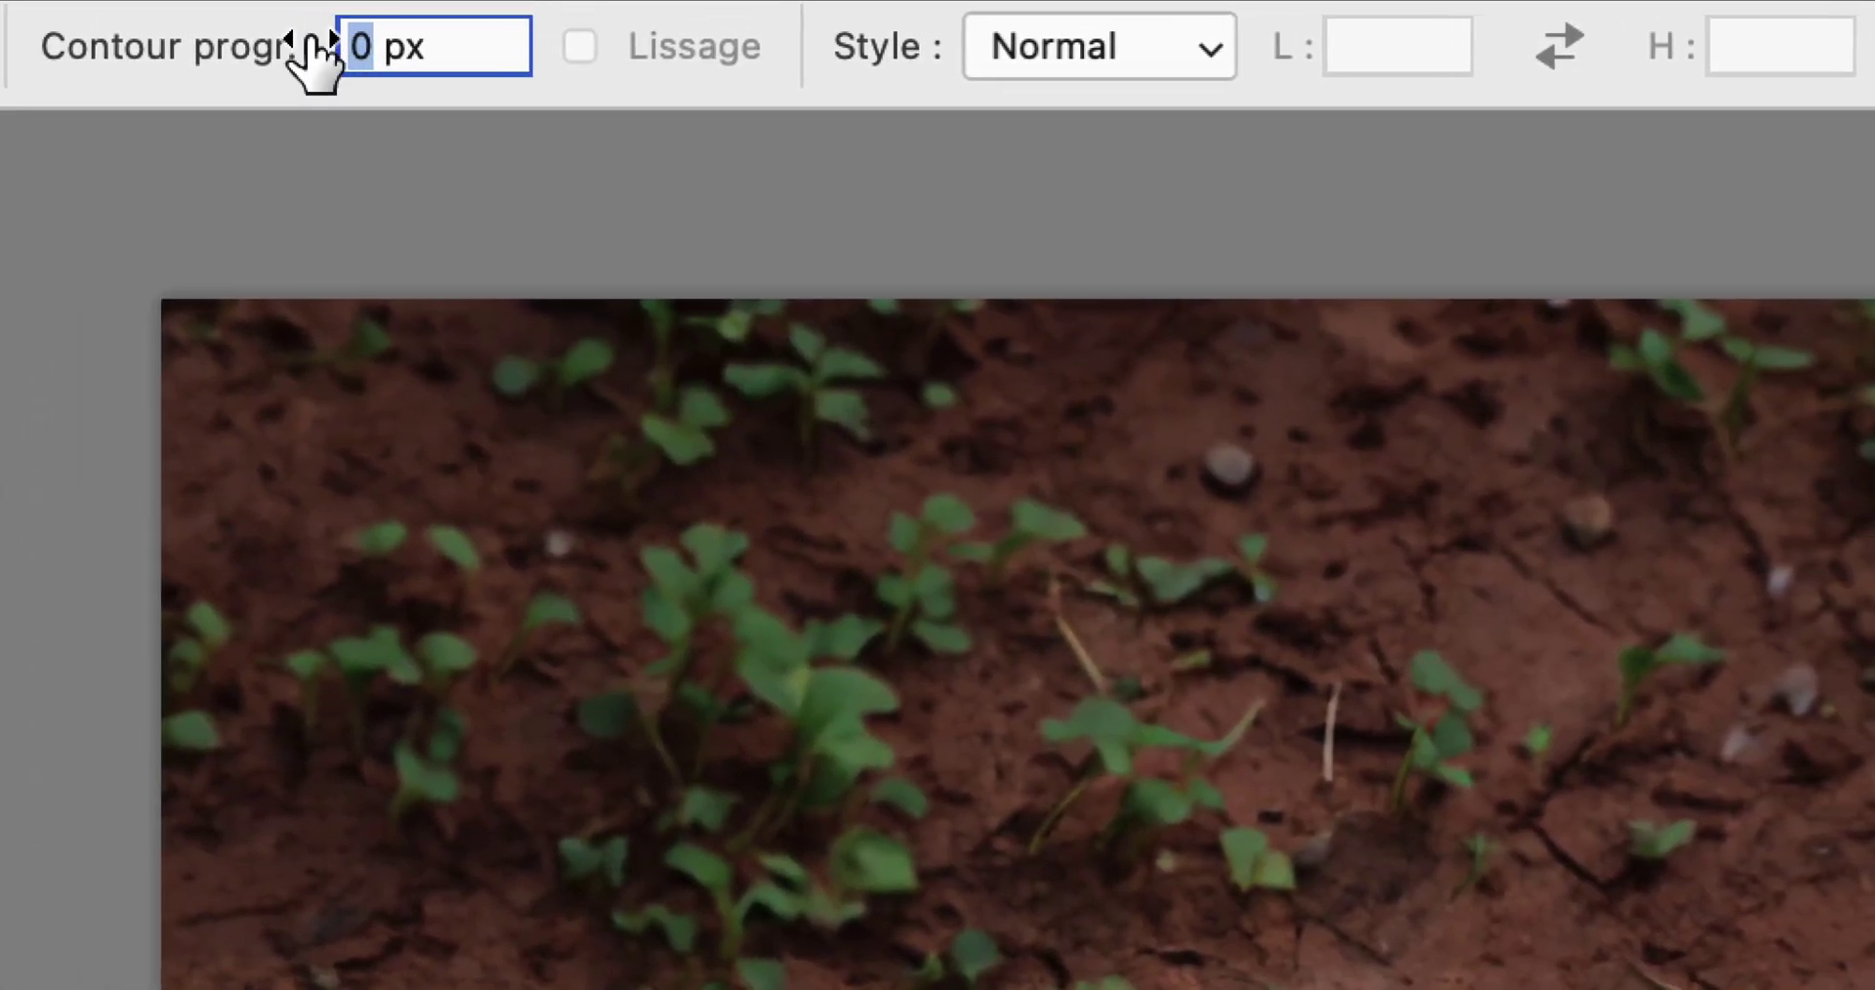
text(1)
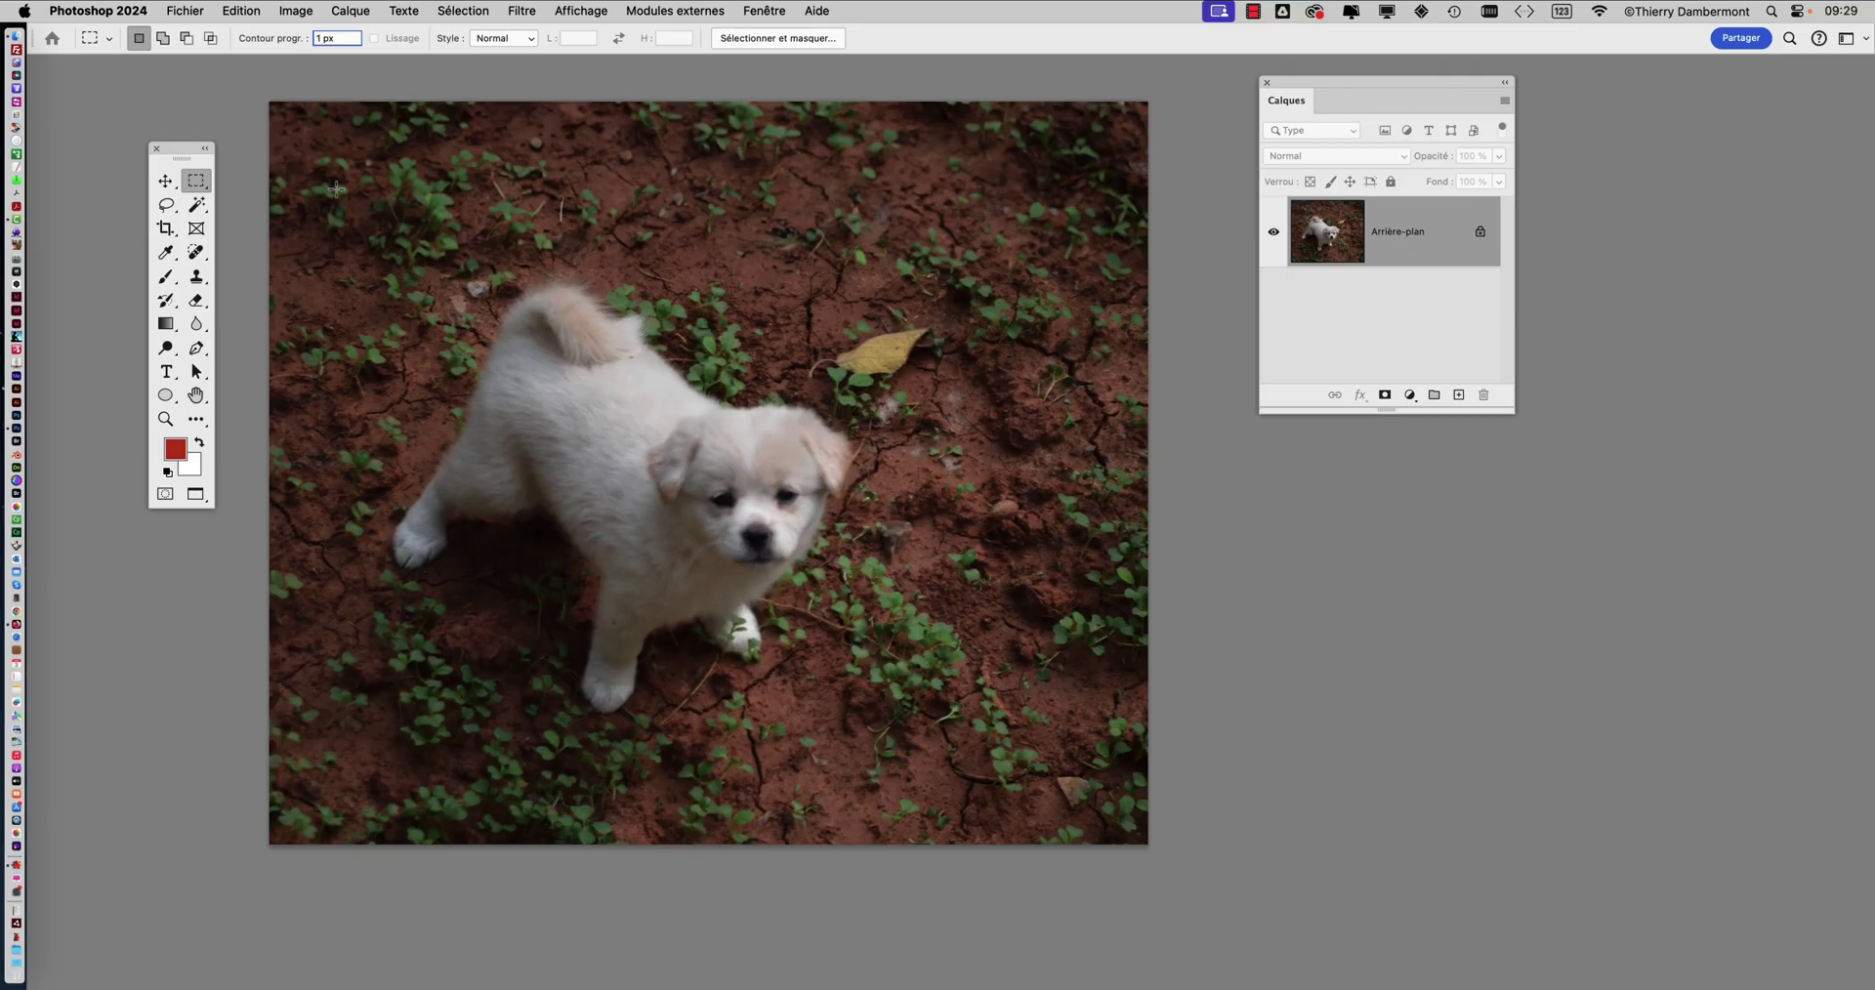
drag(336, 189, 885, 727)
click(241, 11)
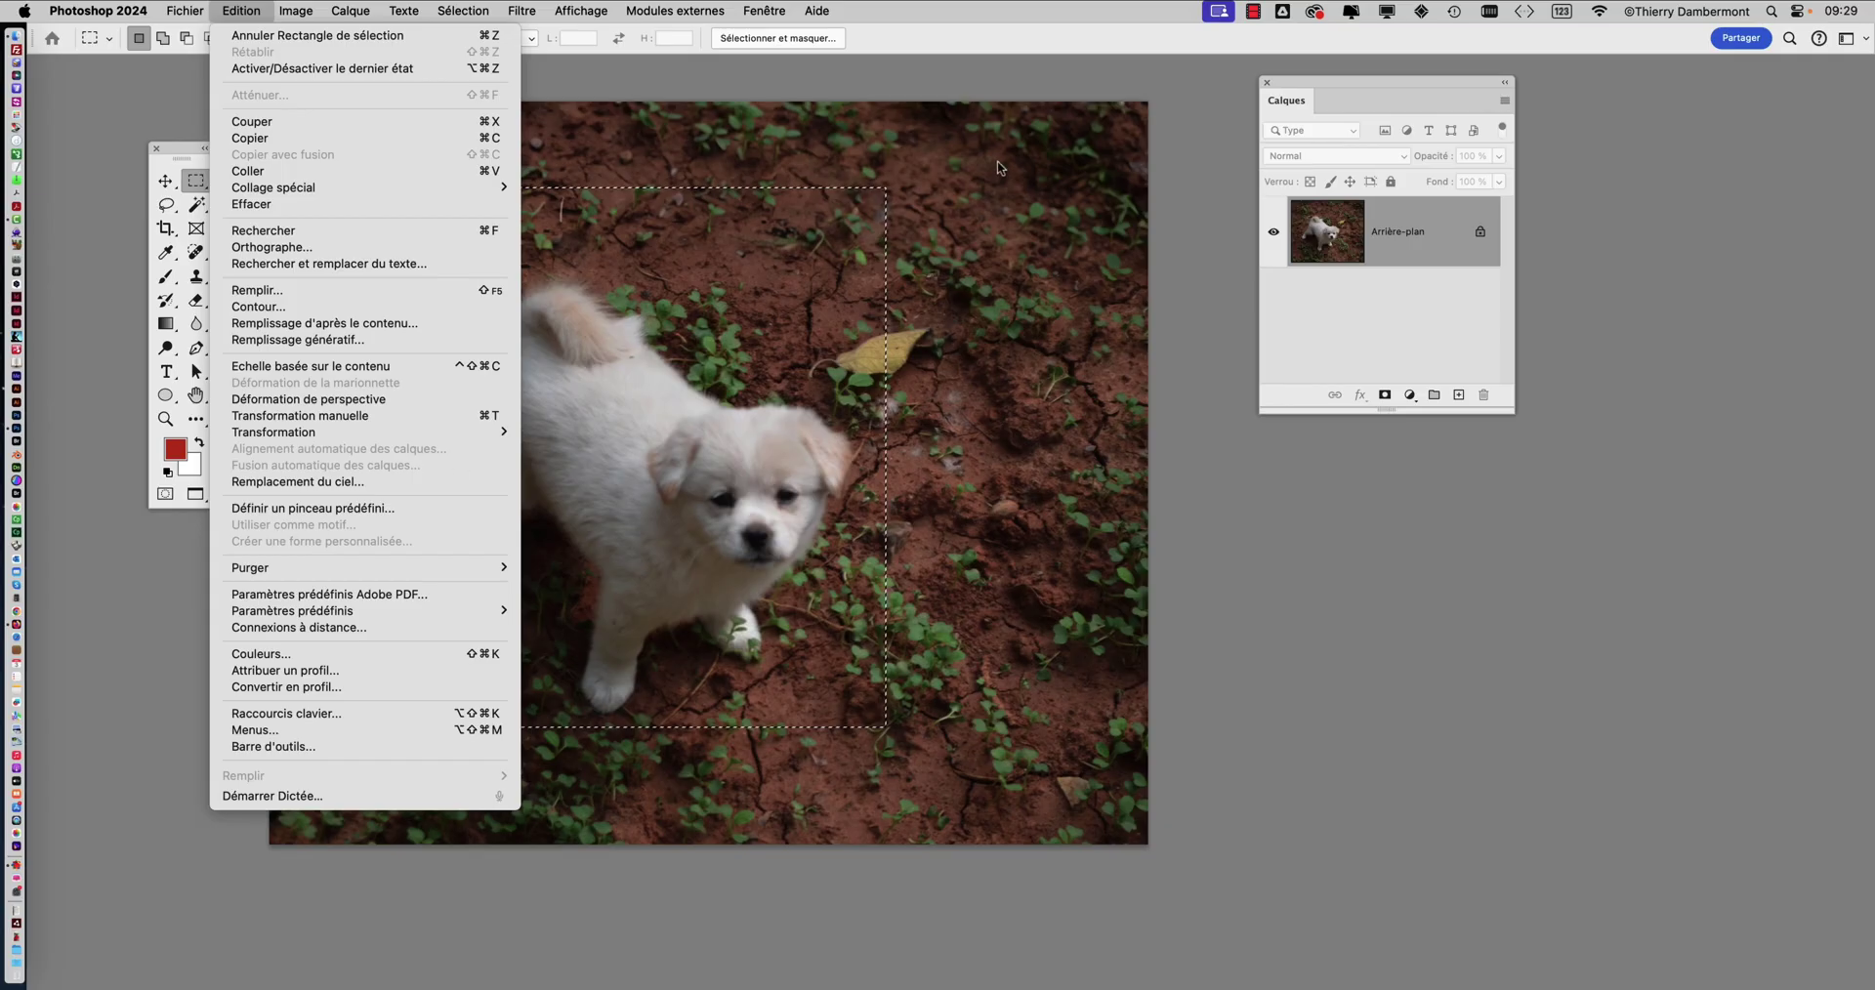
click(983, 159)
click(983, 159)
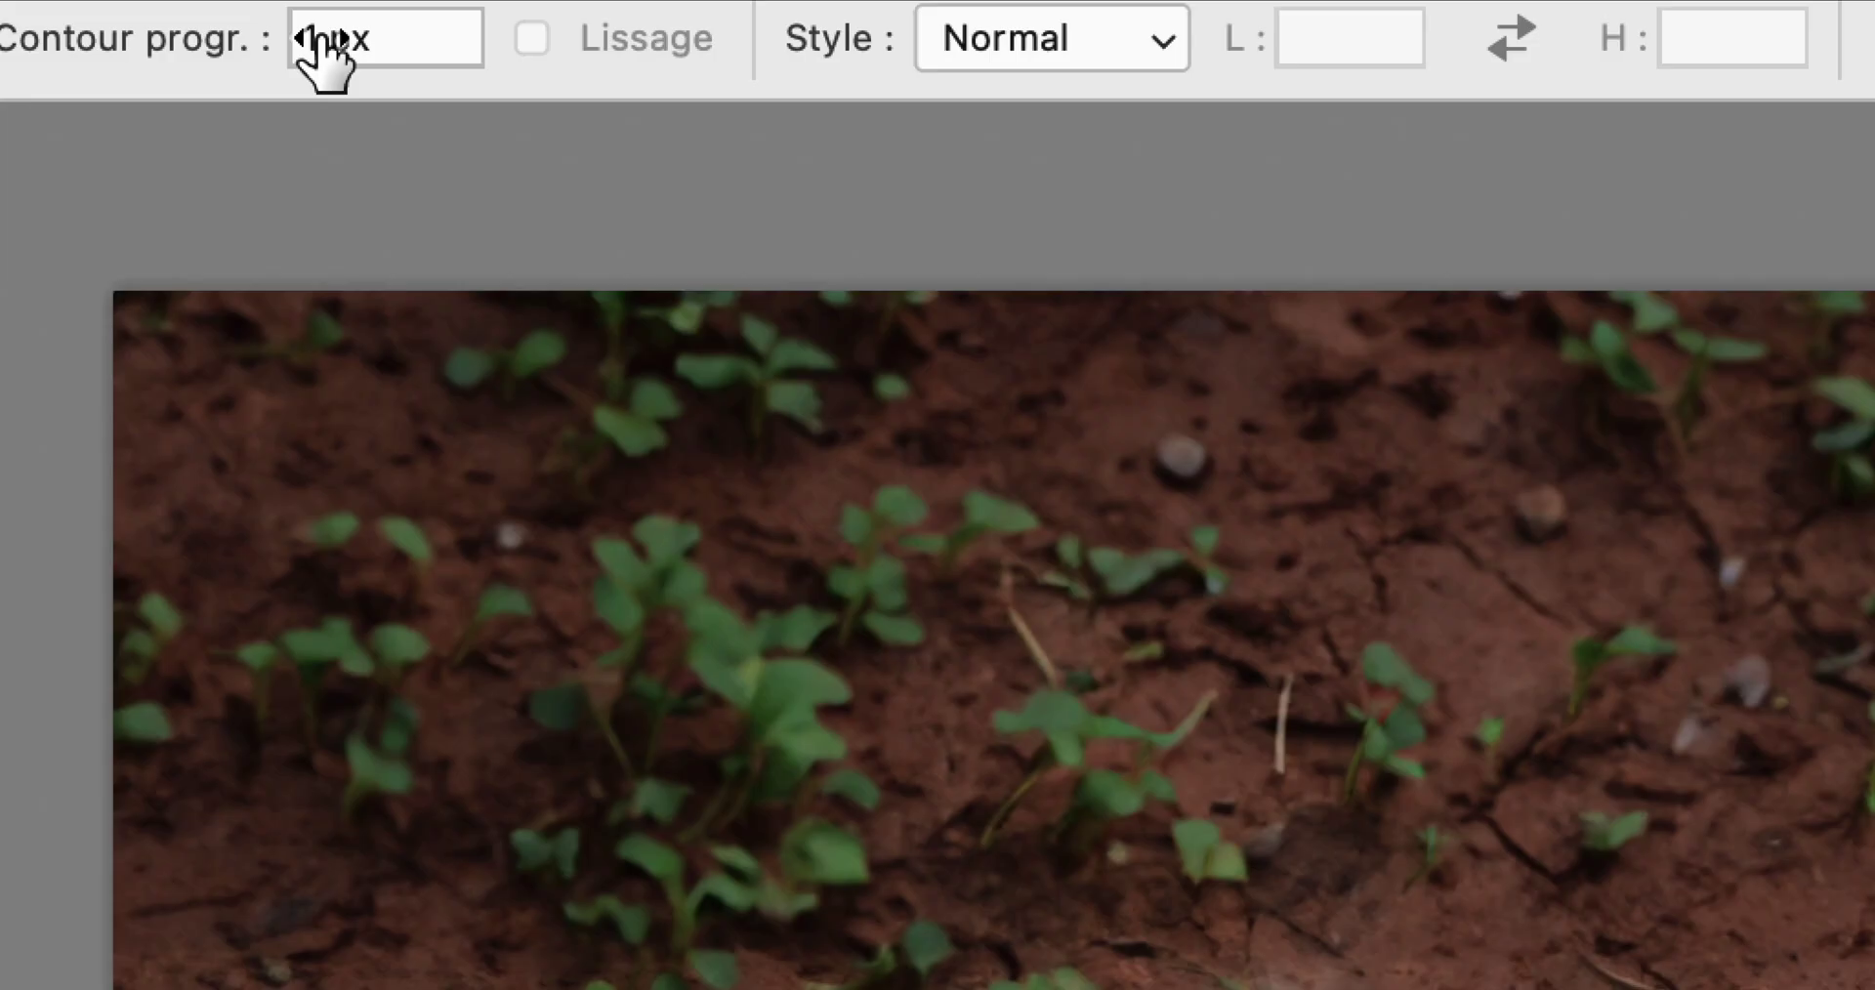
Set the selection feather to 0 px and draw a rectangular selection of about 1164 × 1187 px around the puppy
double_click(324, 39)
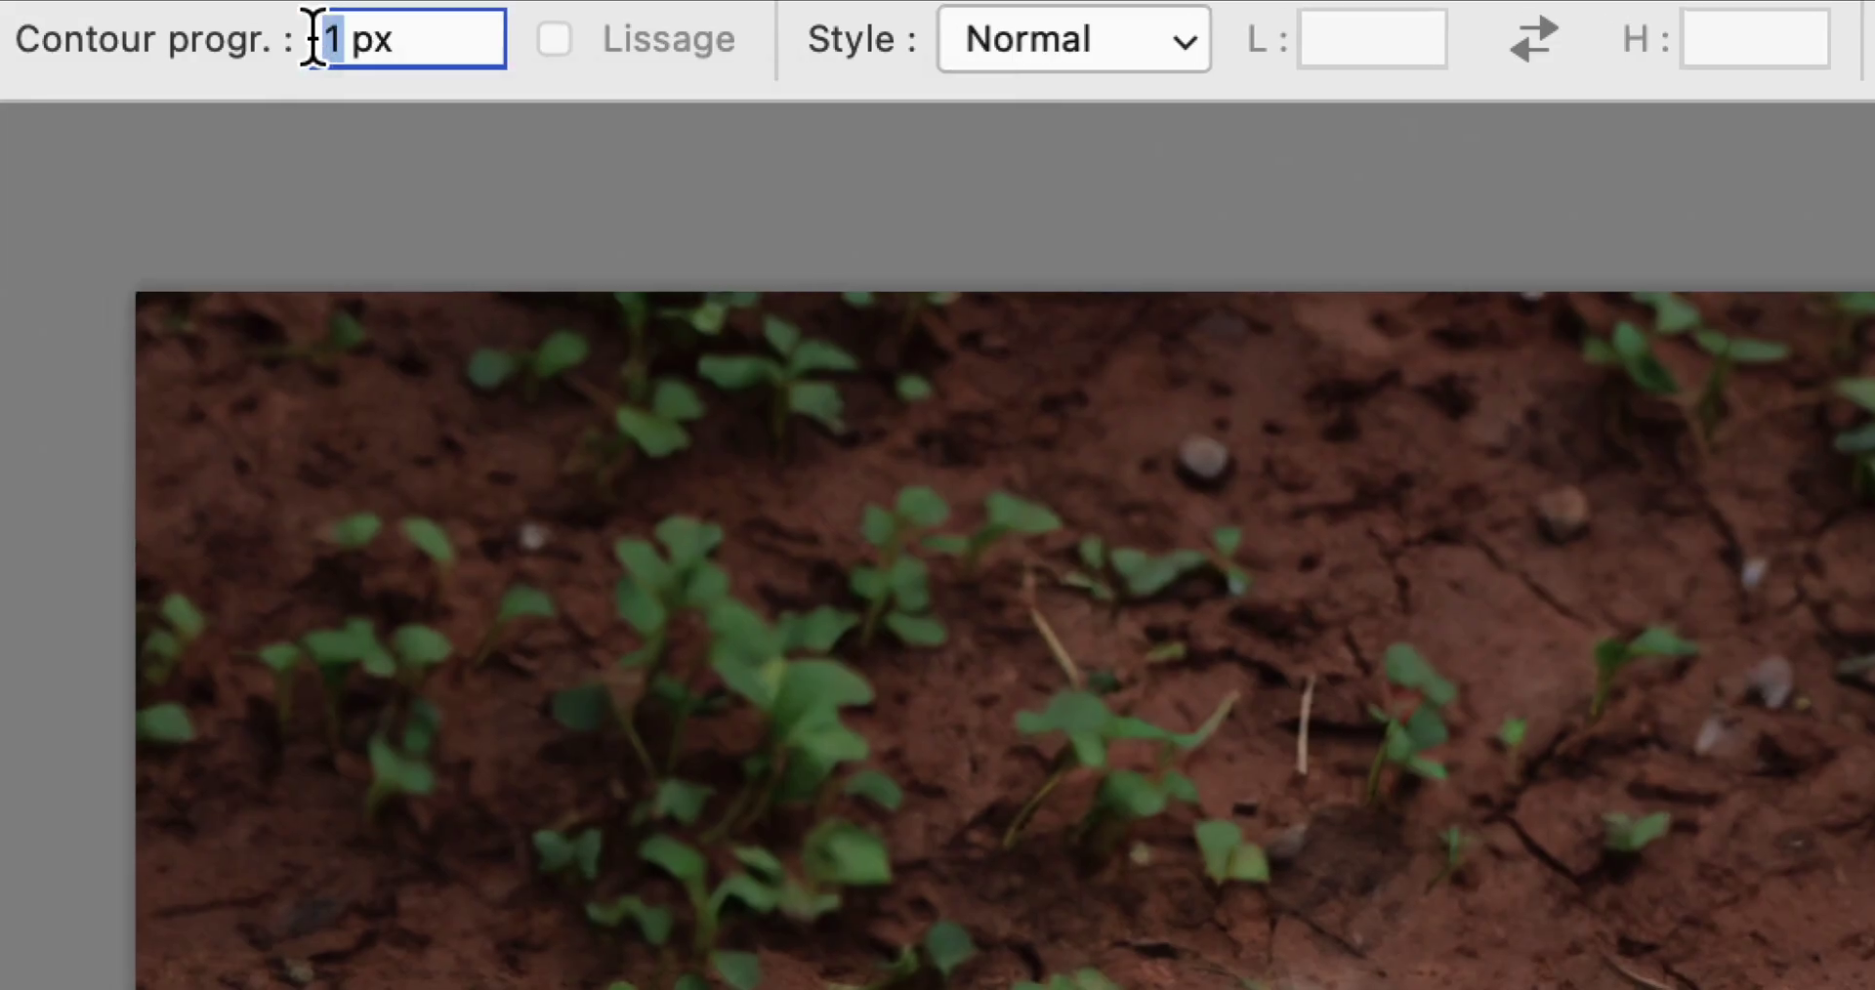
text(0)
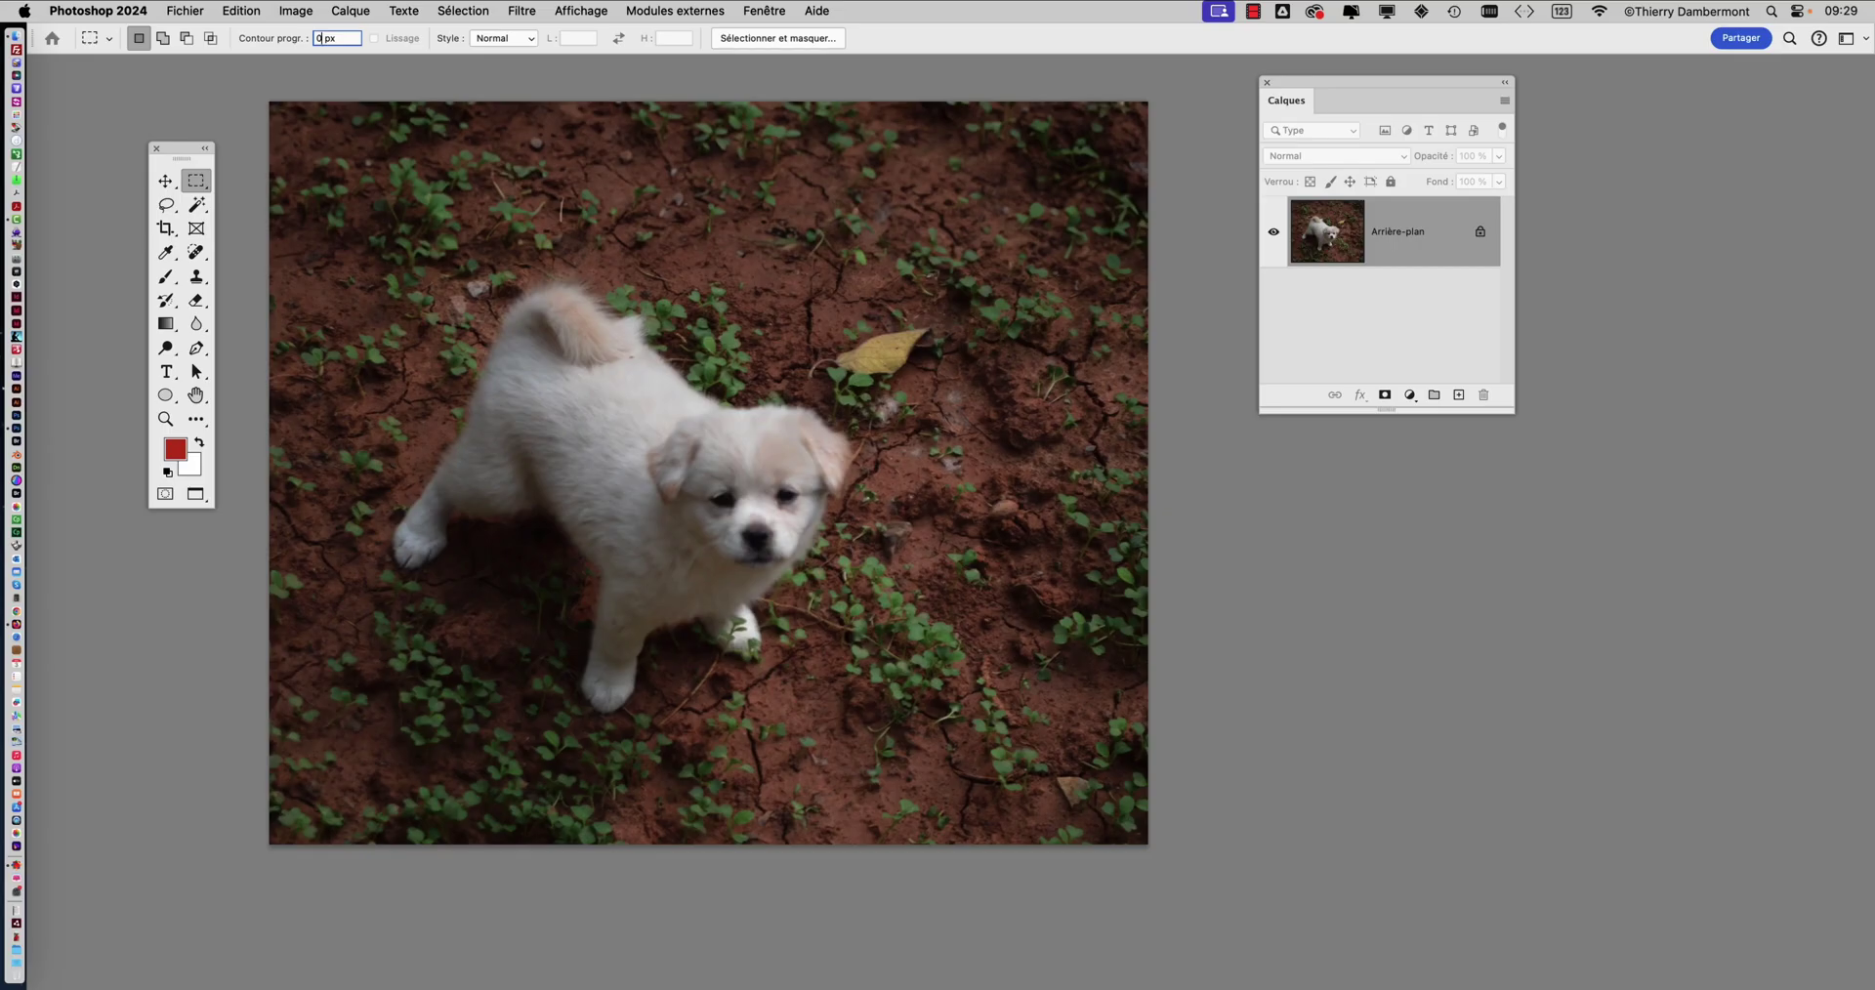
drag(360, 212, 891, 755)
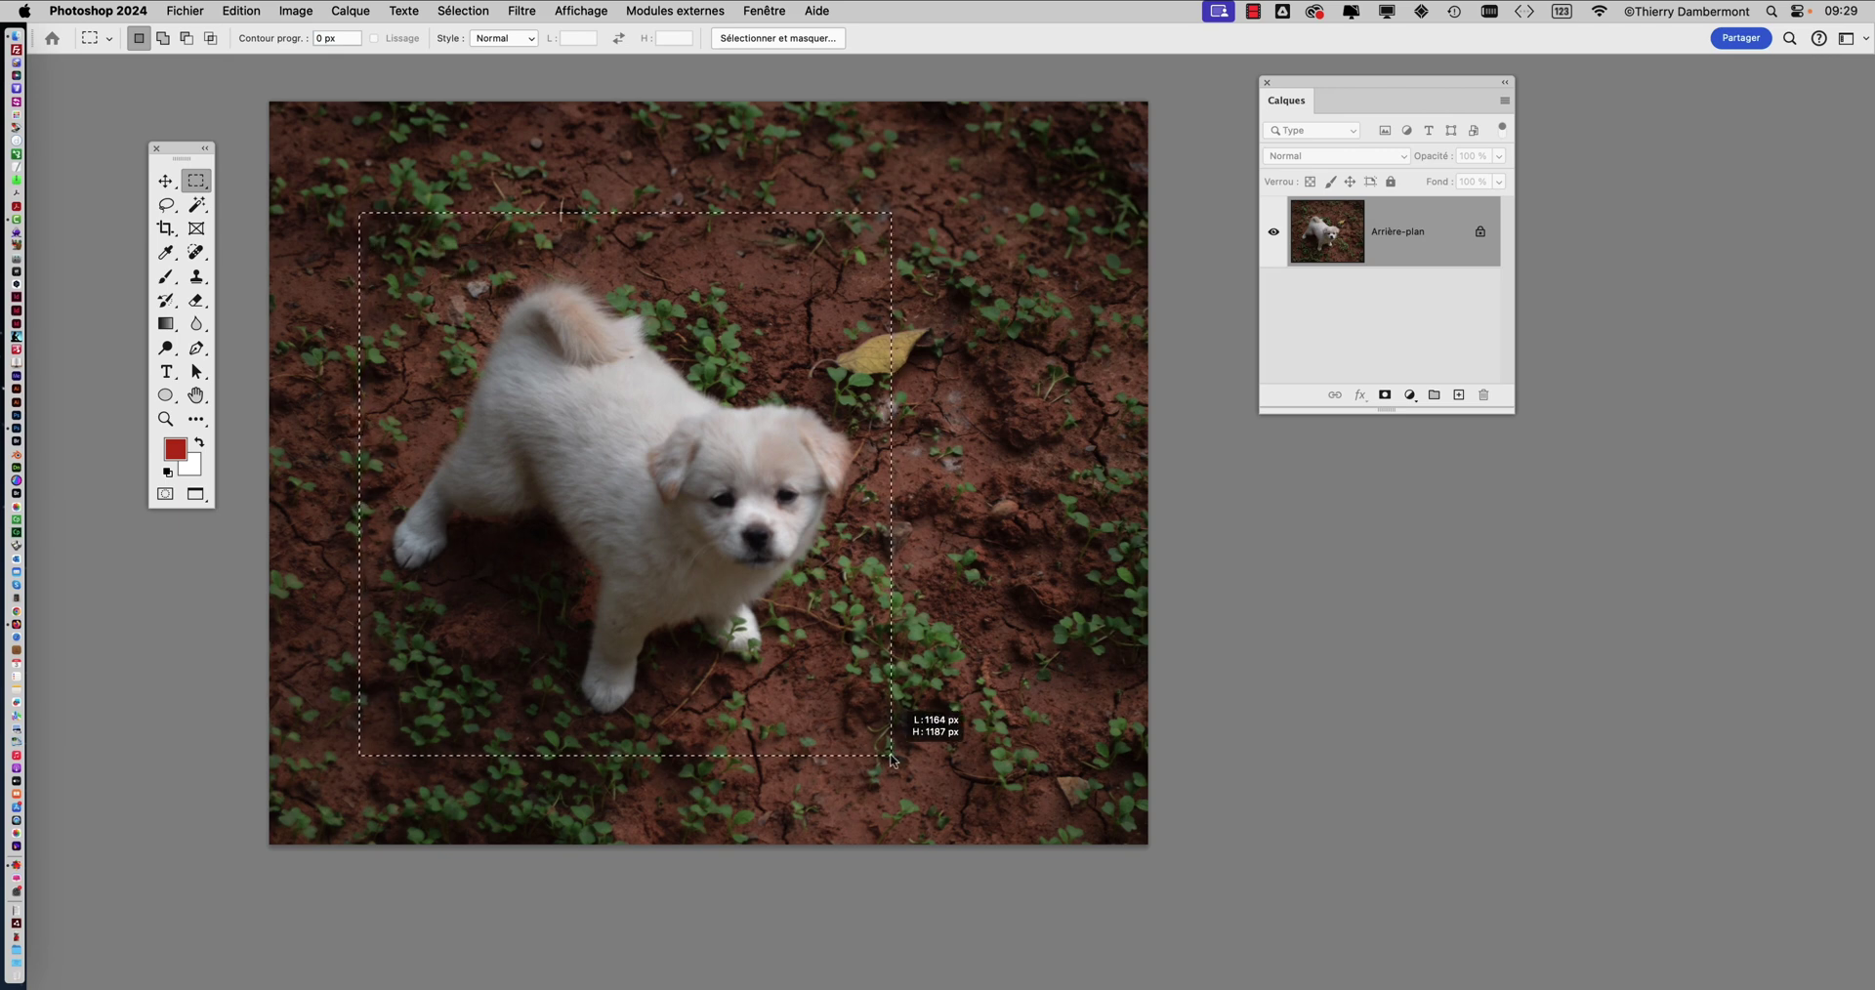
Check whether the selection with 0 px feather can be used as a pattern, and deselect it
click(241, 11)
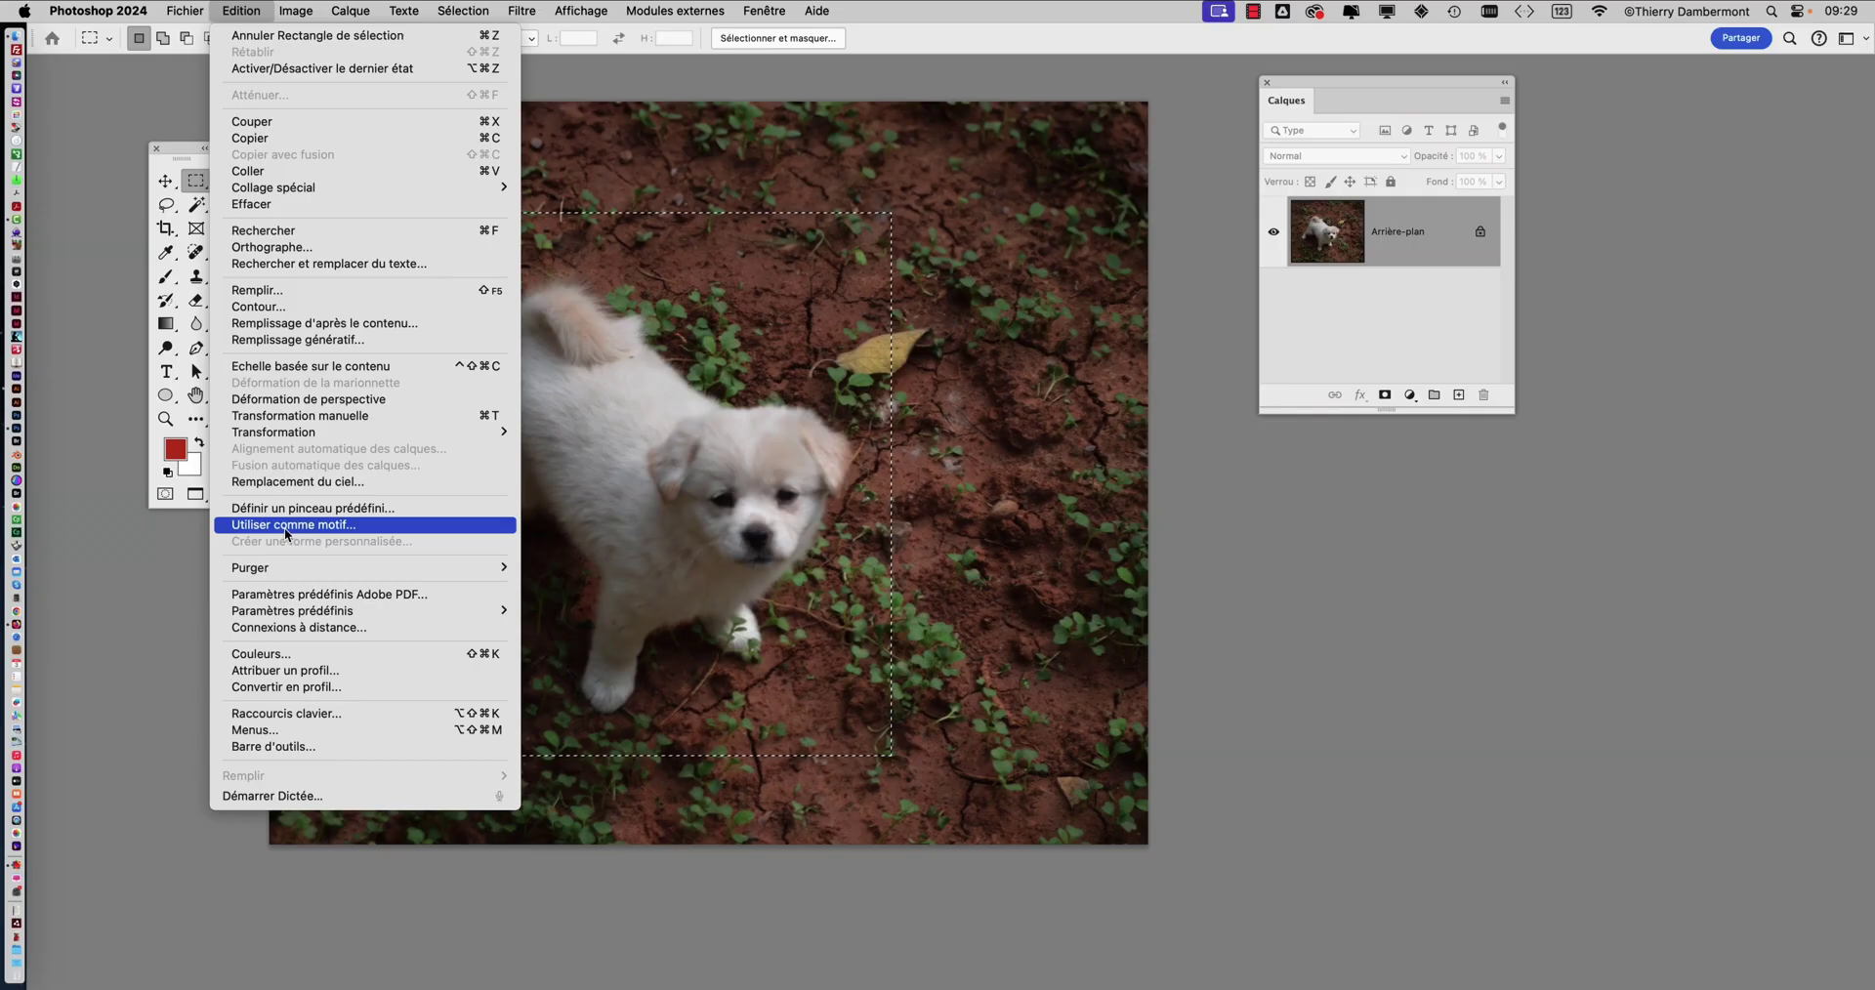
click(285, 518)
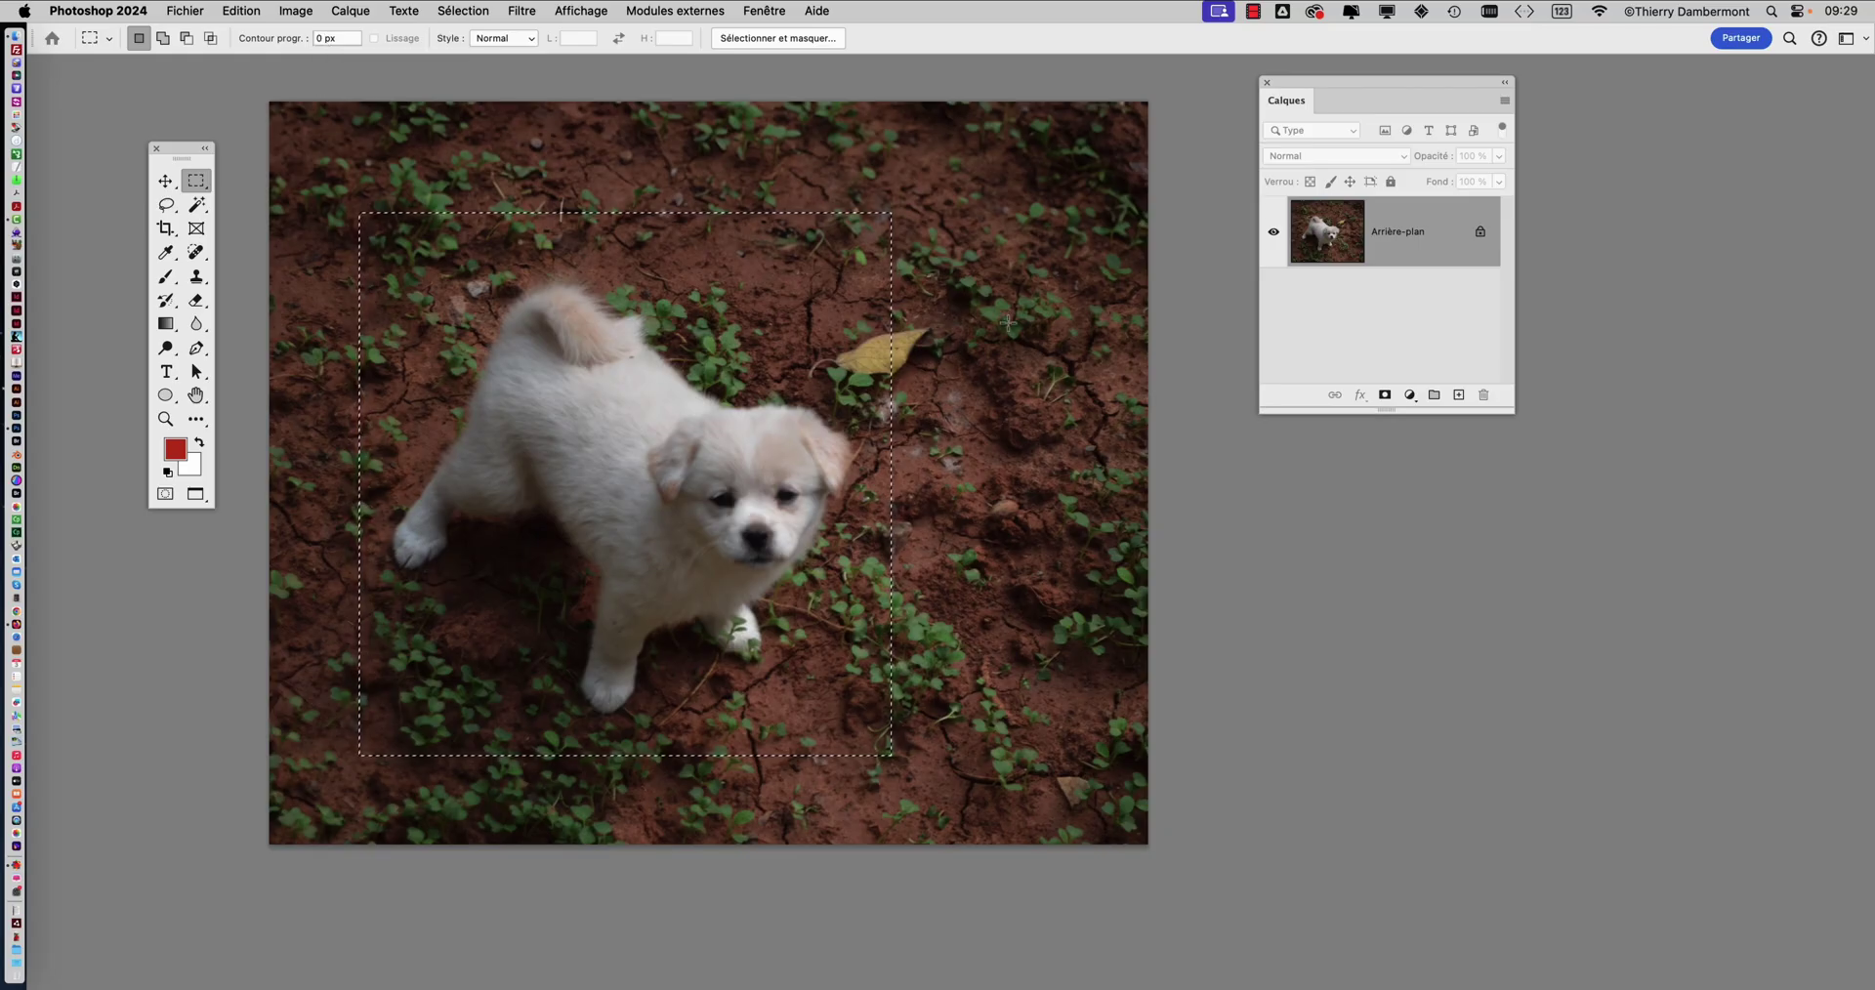
click(958, 351)
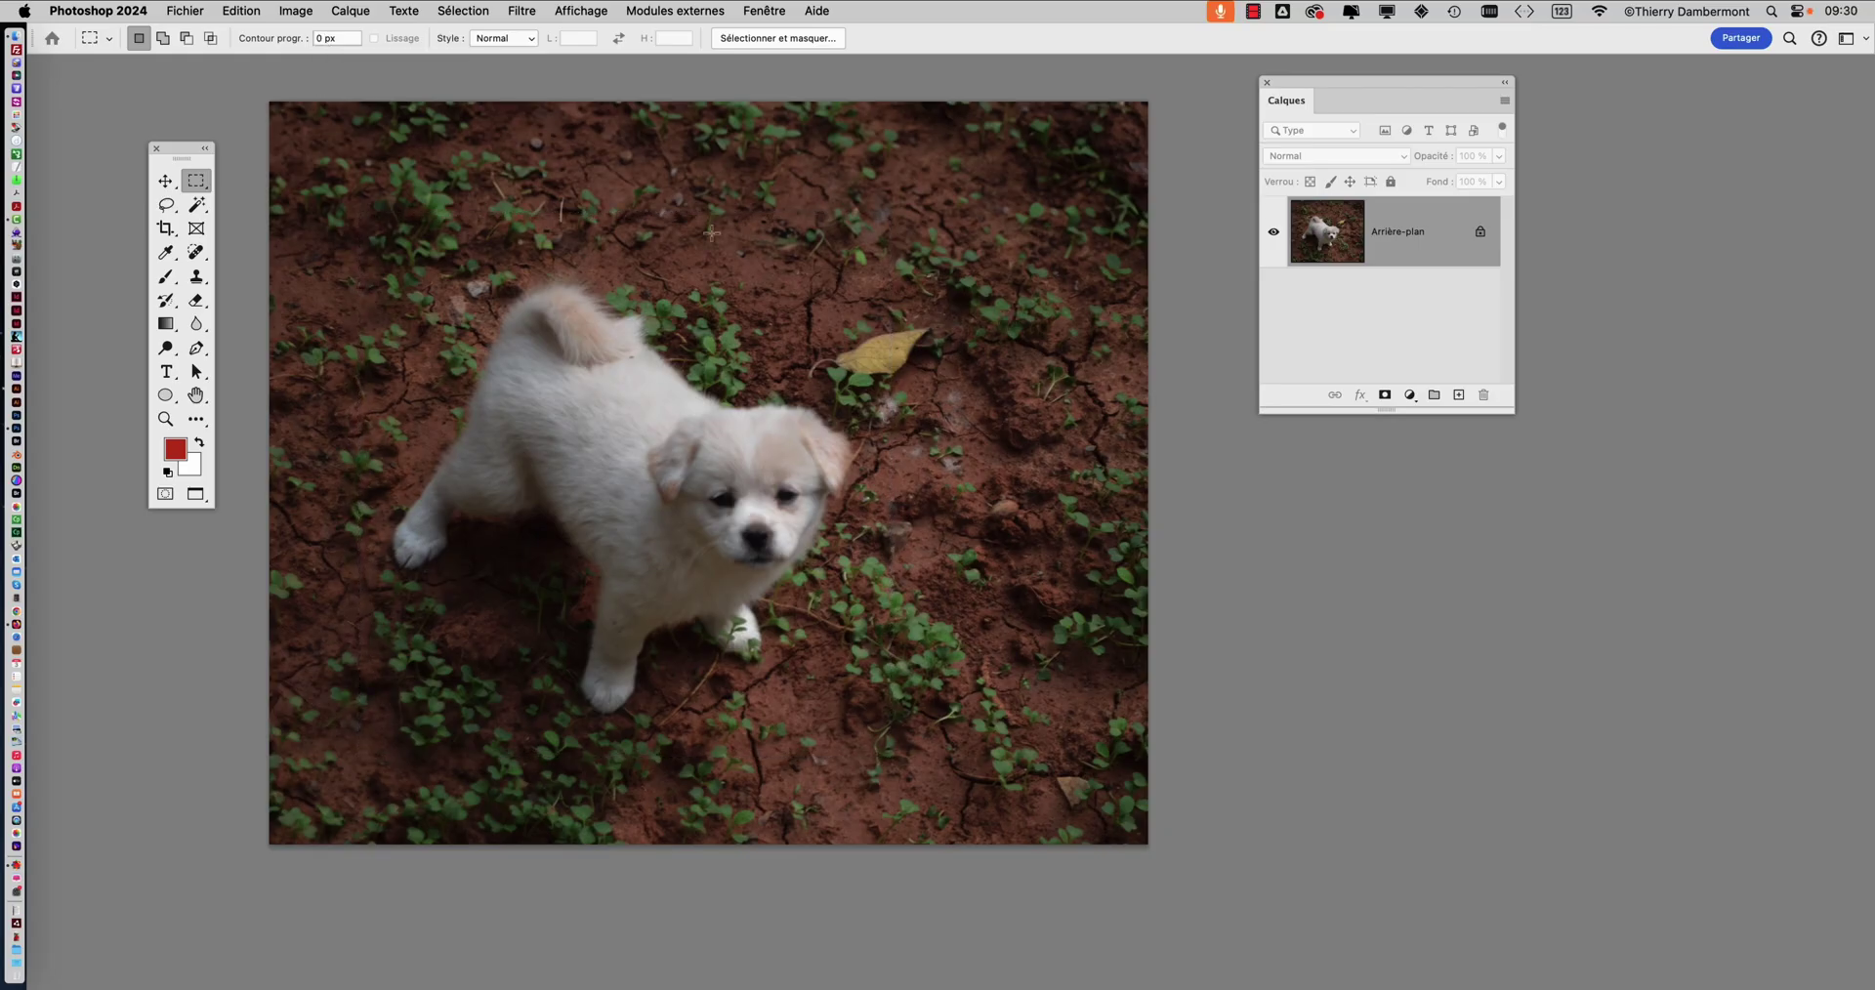
Start a new document and browse the print (Impression) presets, with the Lettre format as the base
click(176, 10)
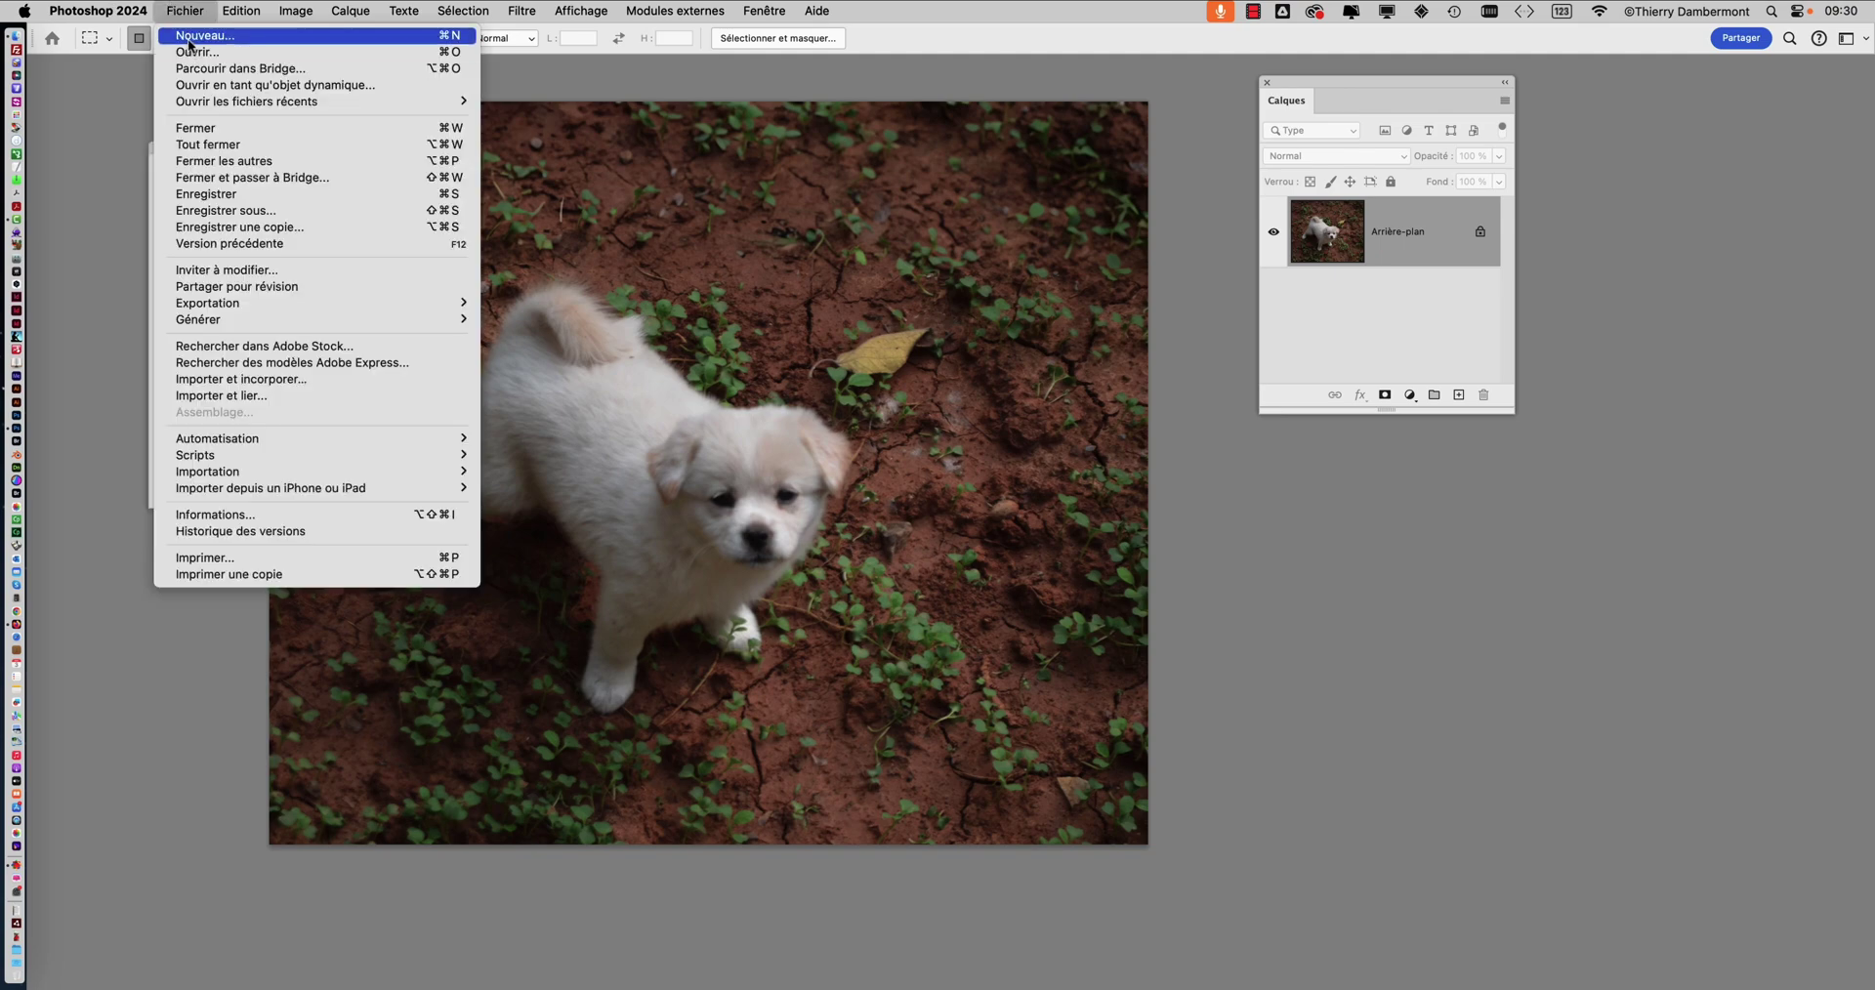
click(190, 37)
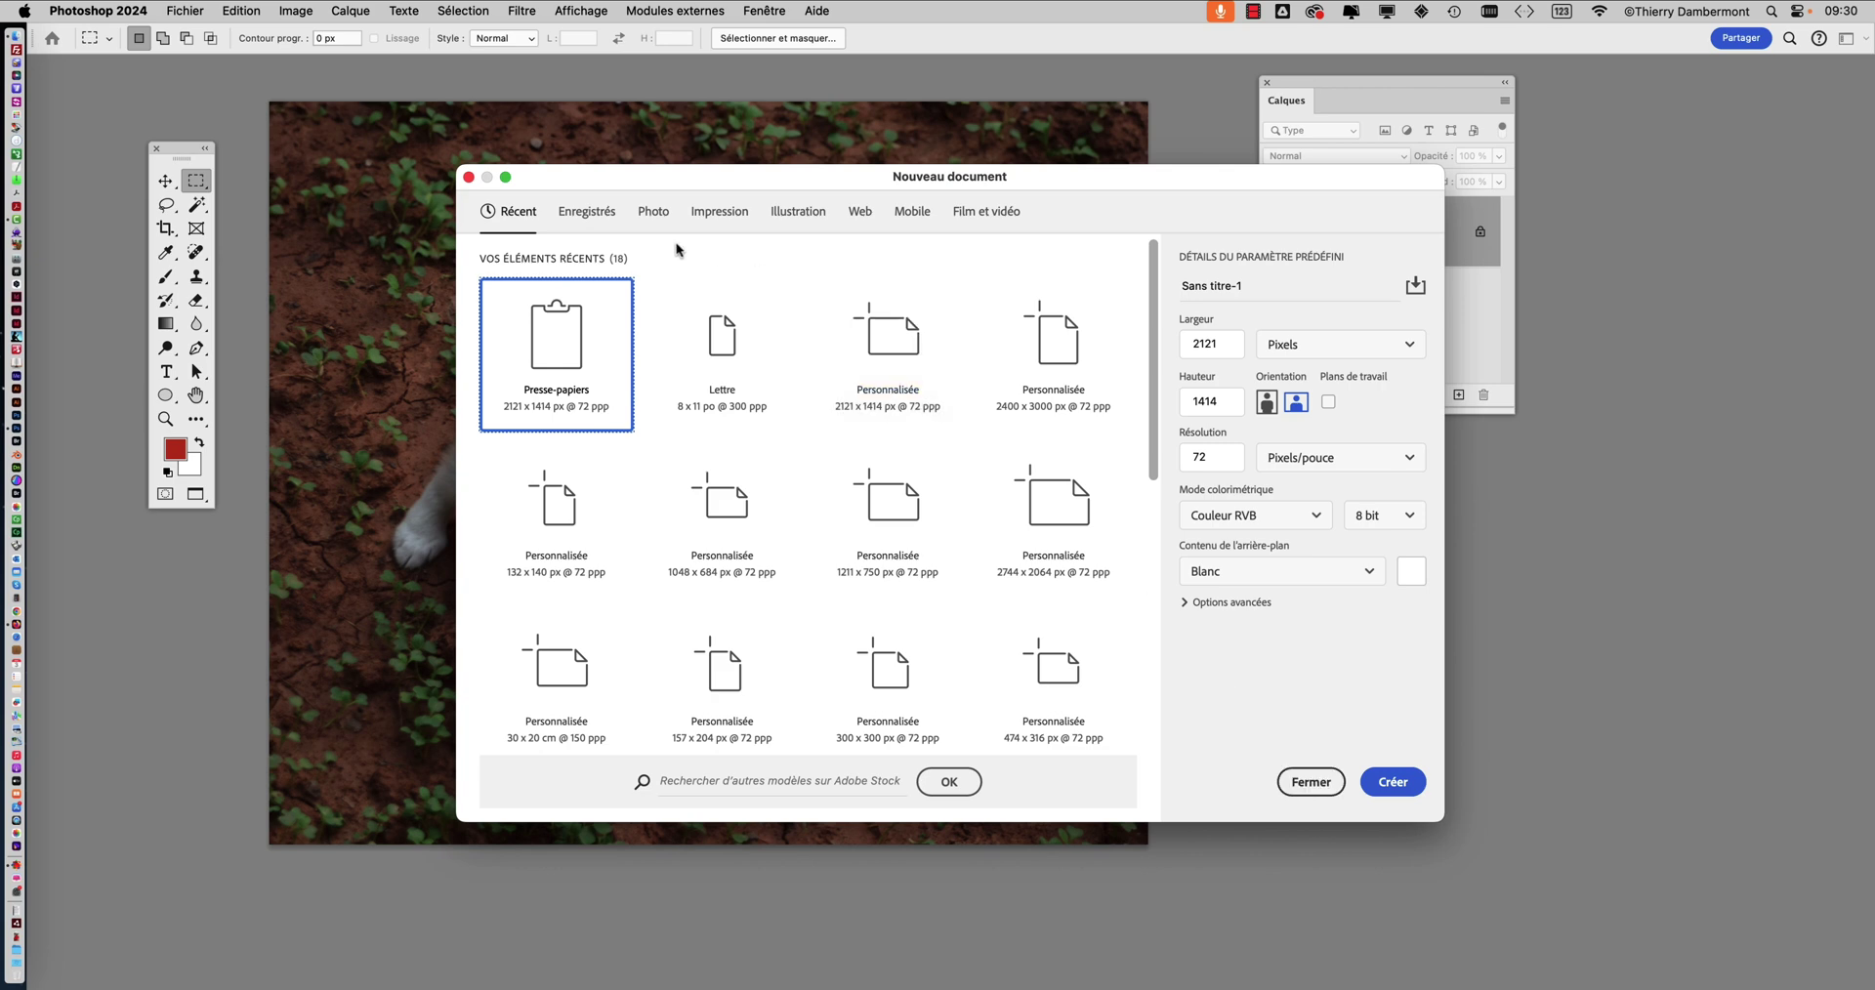
click(727, 358)
click(734, 224)
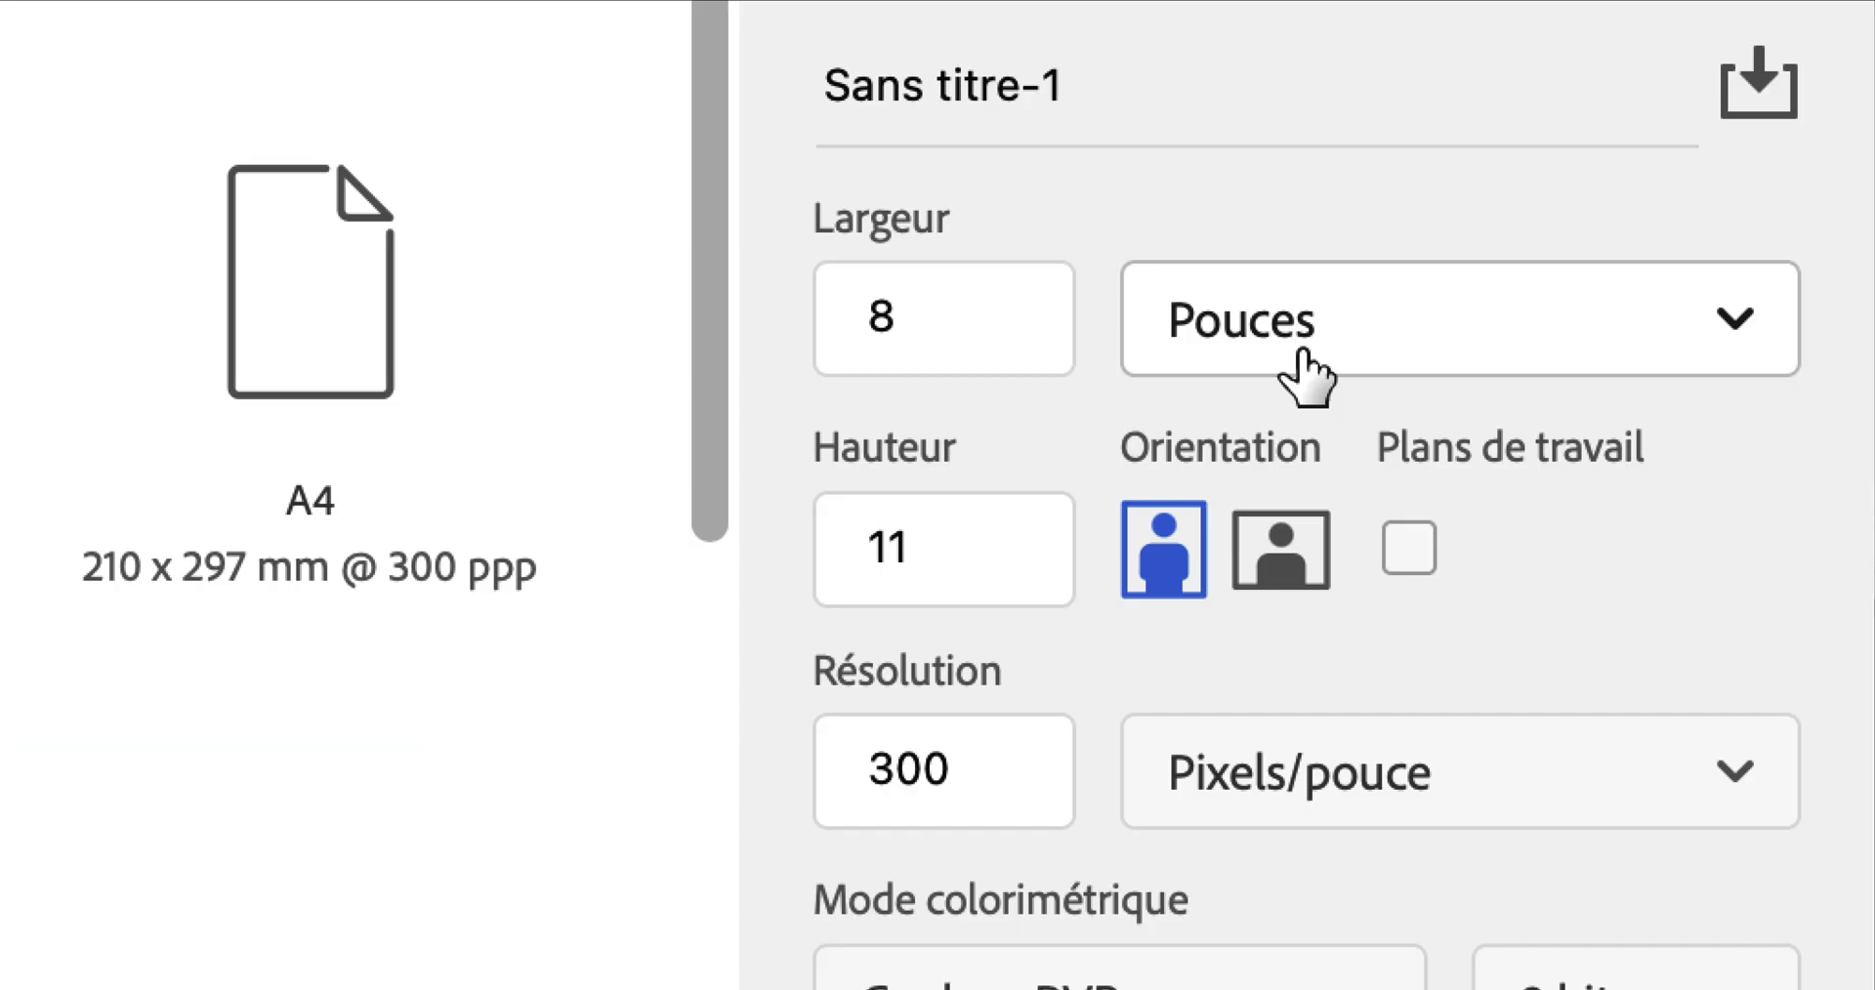
Try pixels and centimetres as the size unit of the new Lettre document
click(1303, 354)
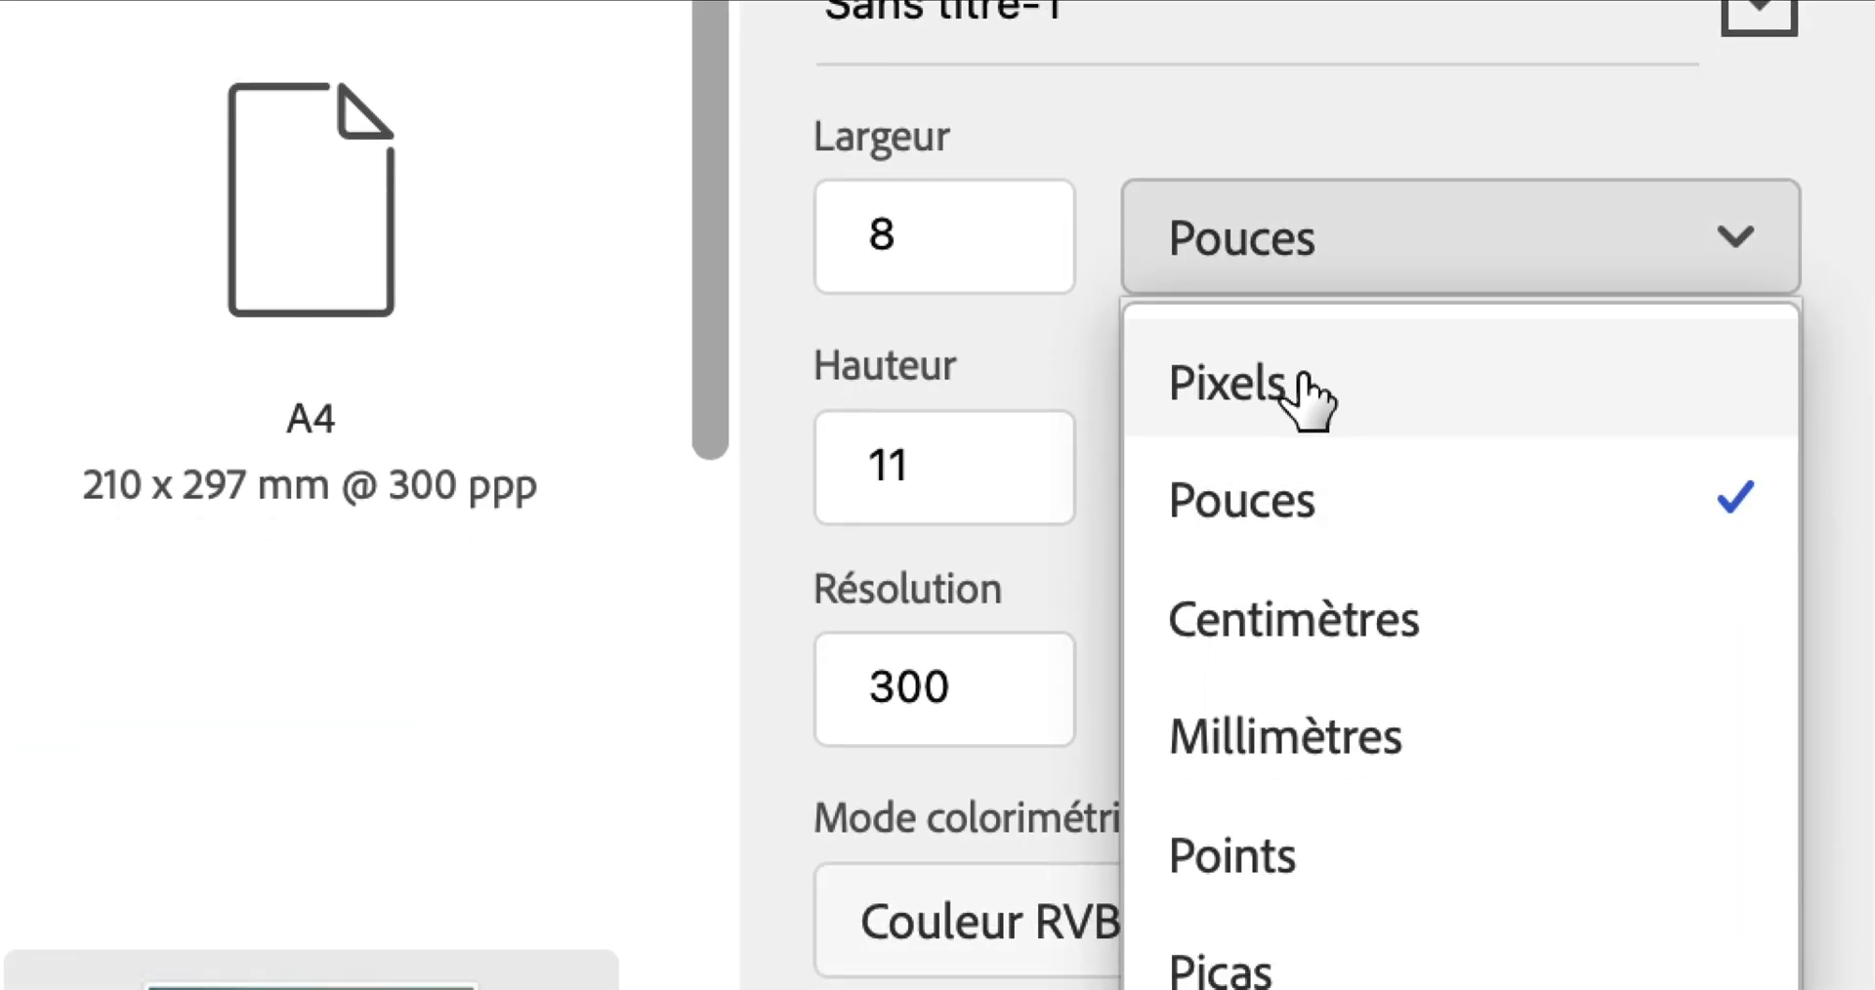
click(1306, 465)
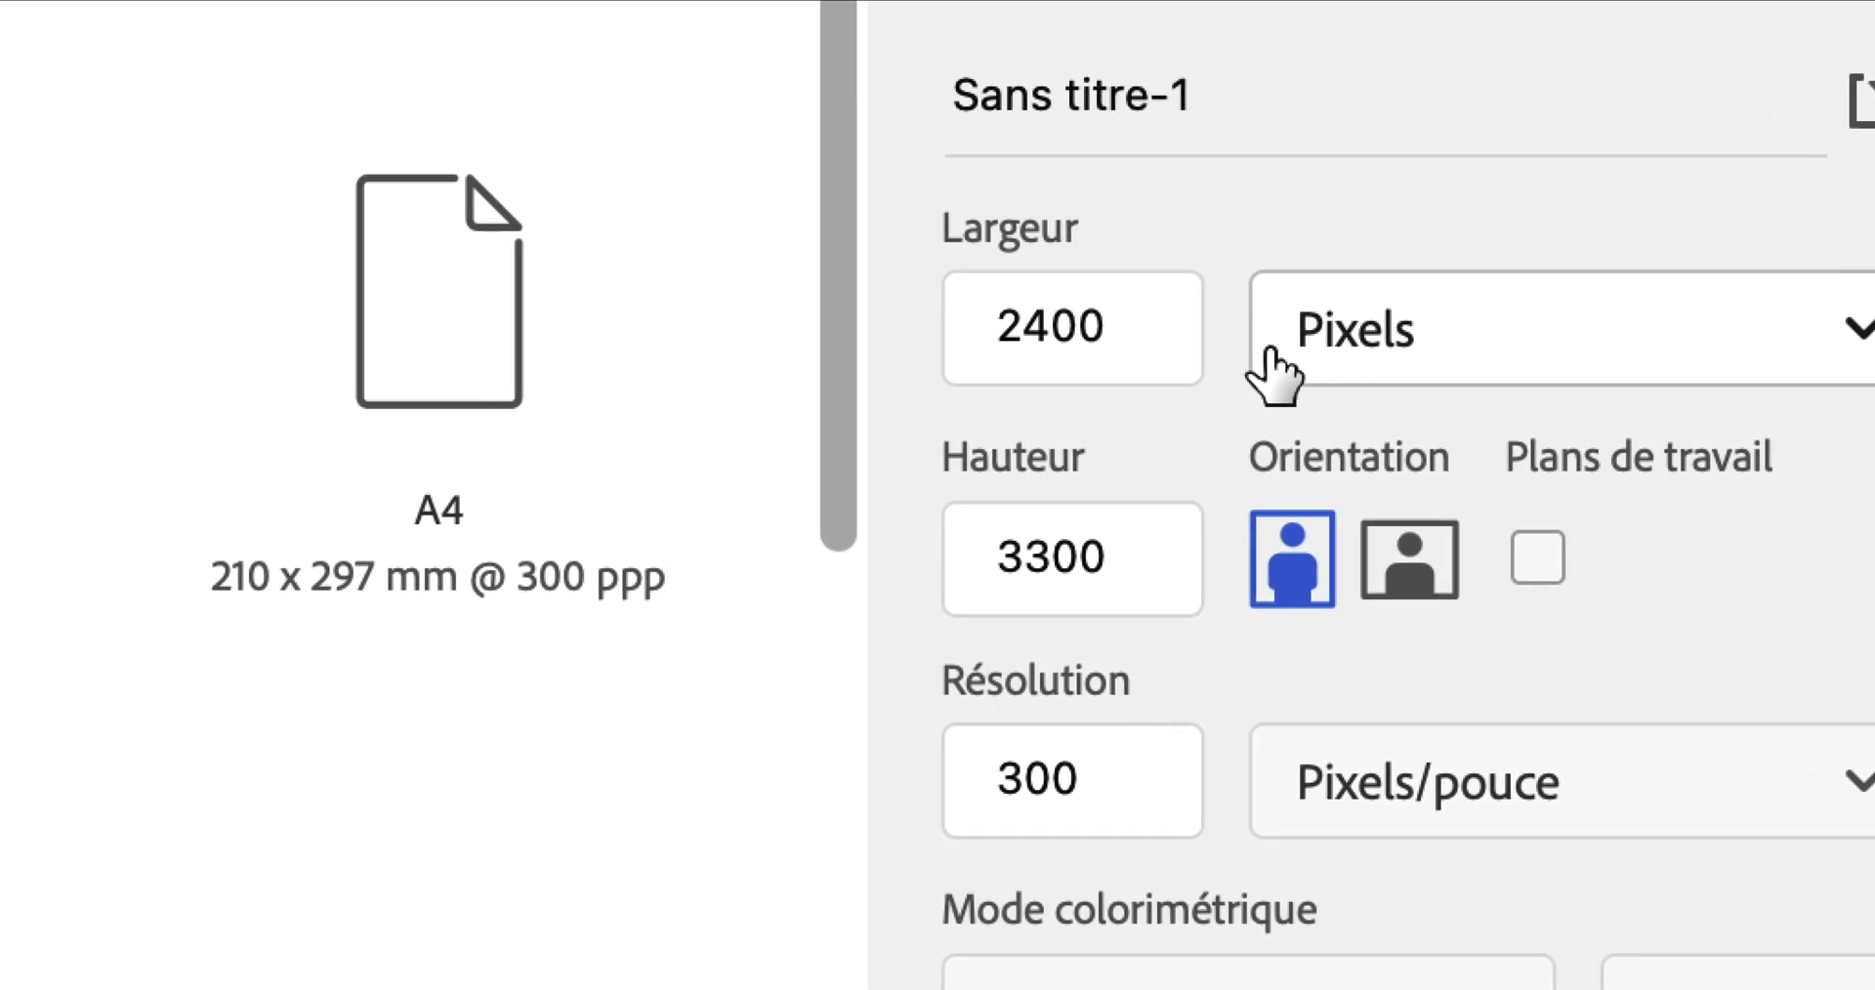
click(1514, 288)
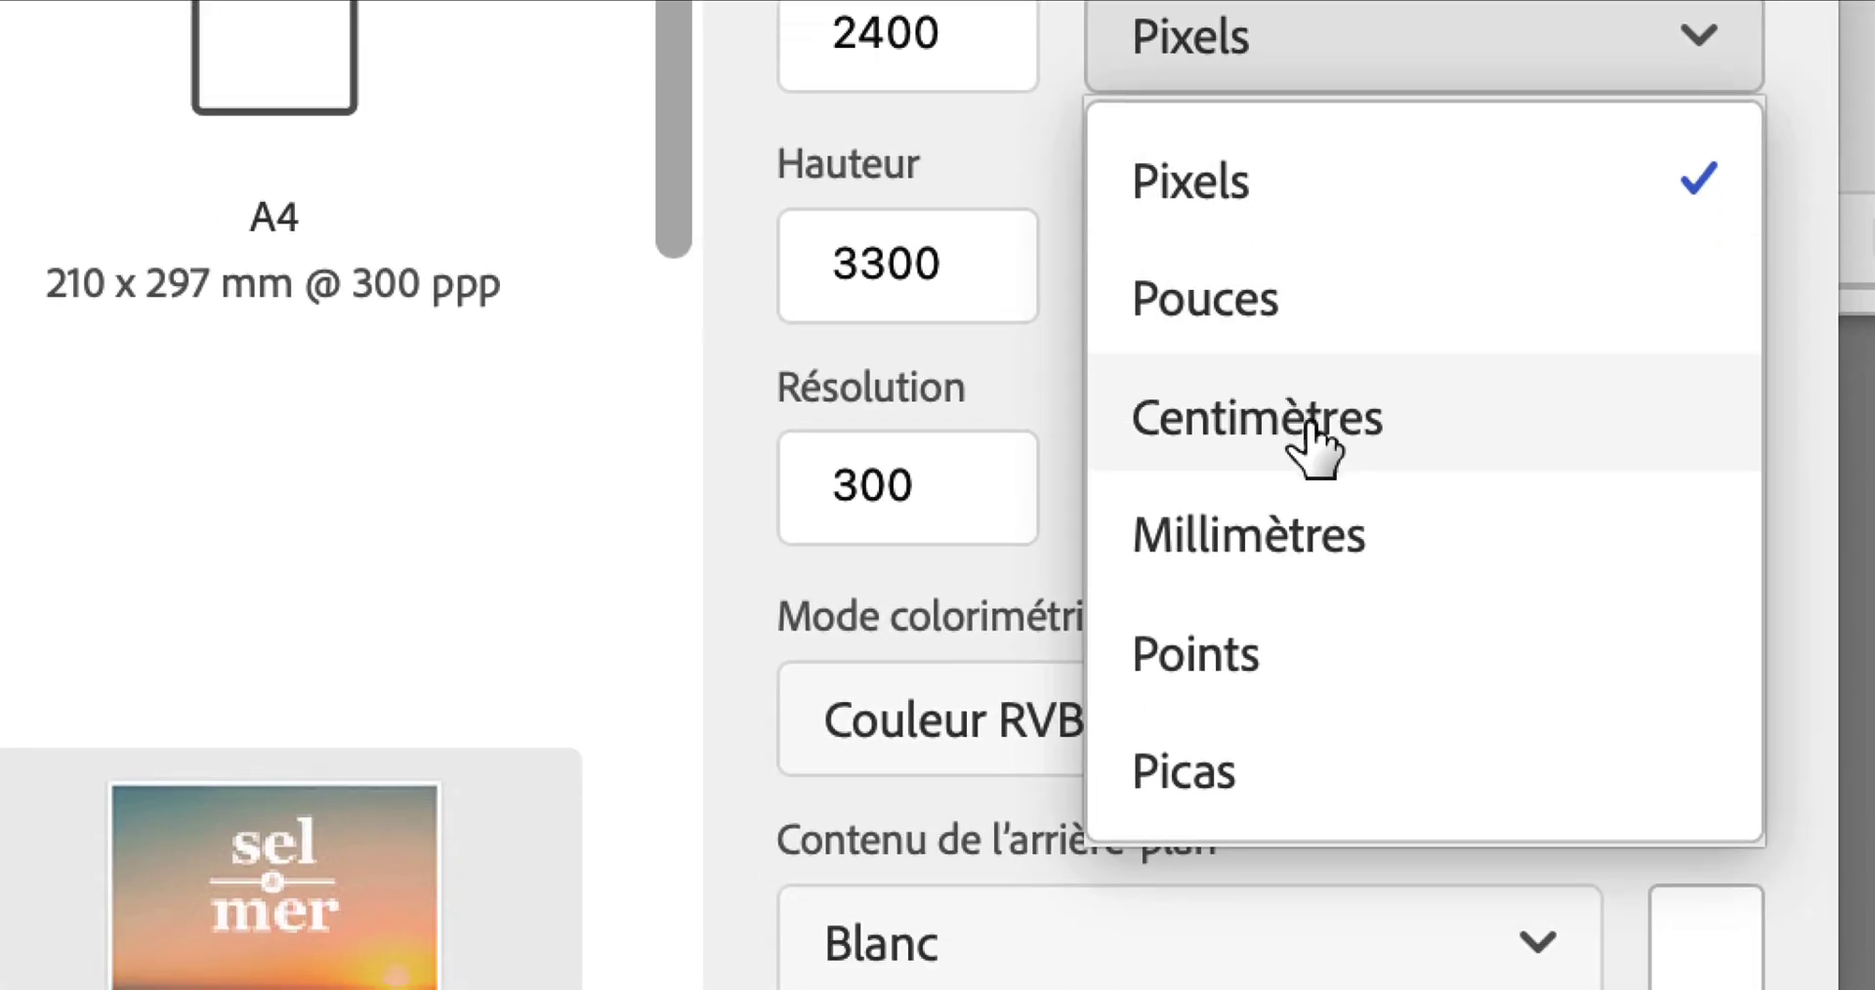
click(1309, 425)
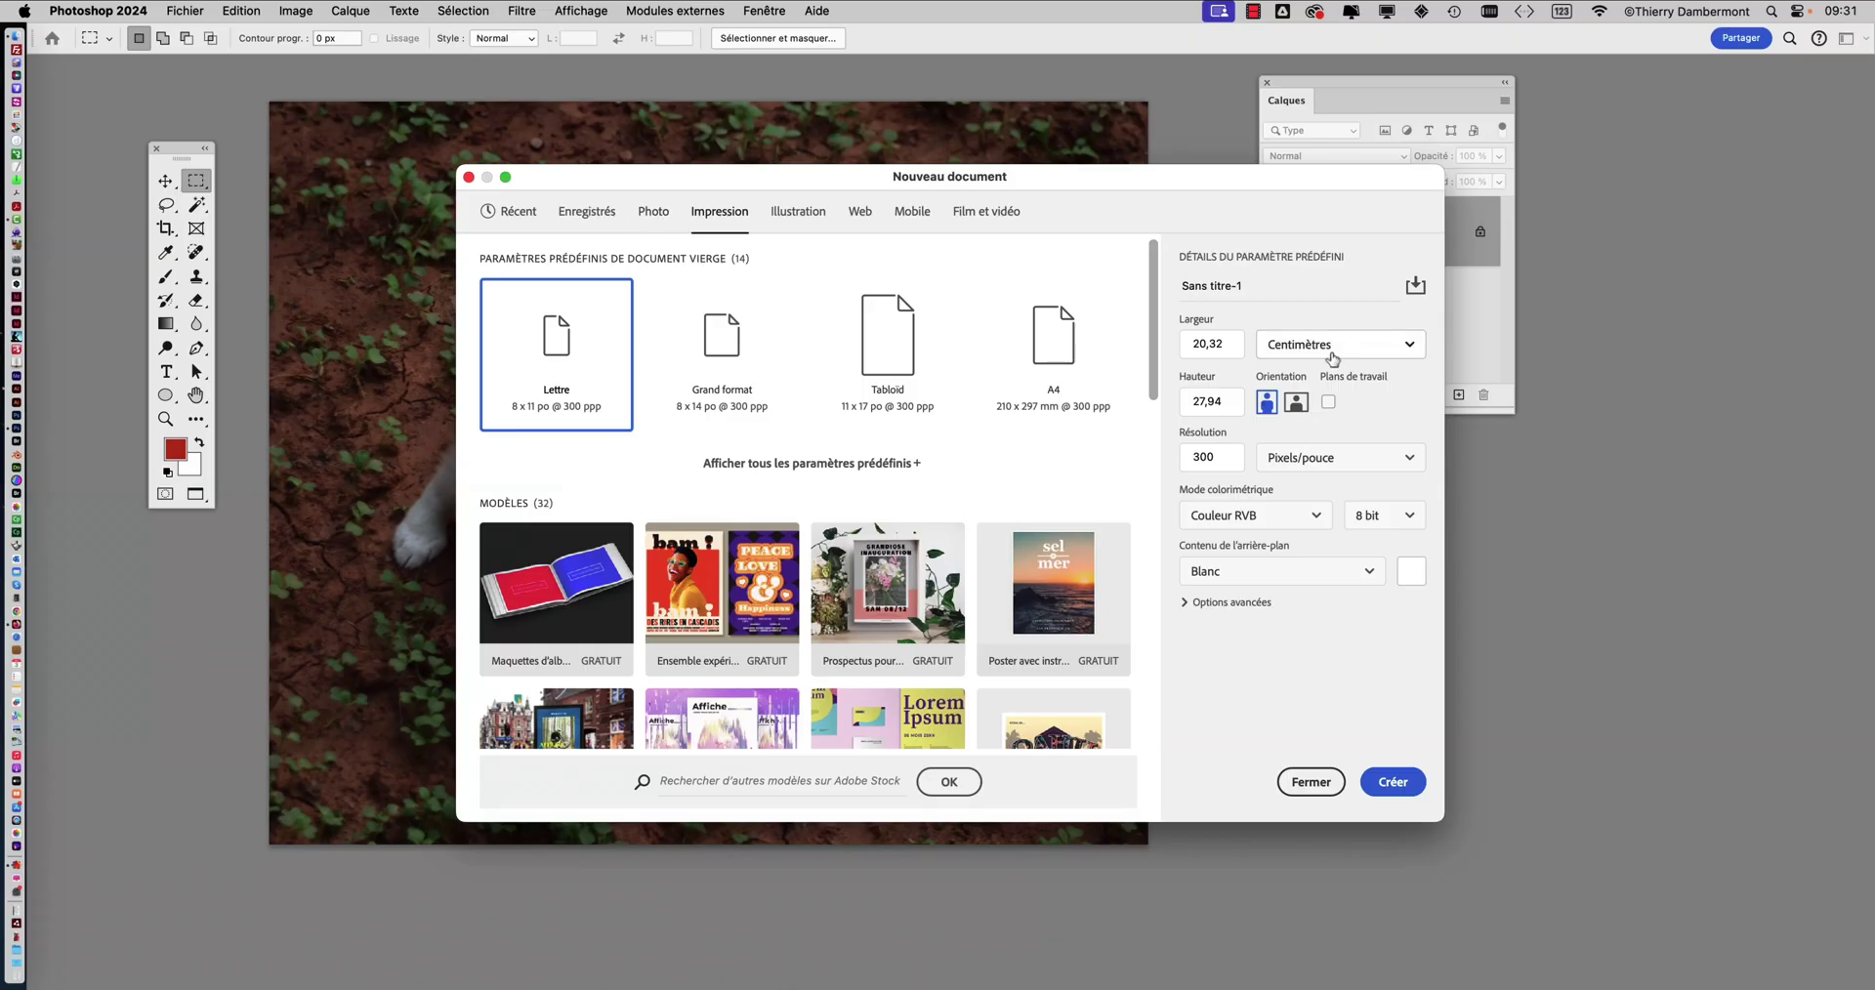
Set the size unit to pixels and create the 2400 × 3300 px RGB document at 300 pixels per inch
click(1328, 346)
click(1328, 380)
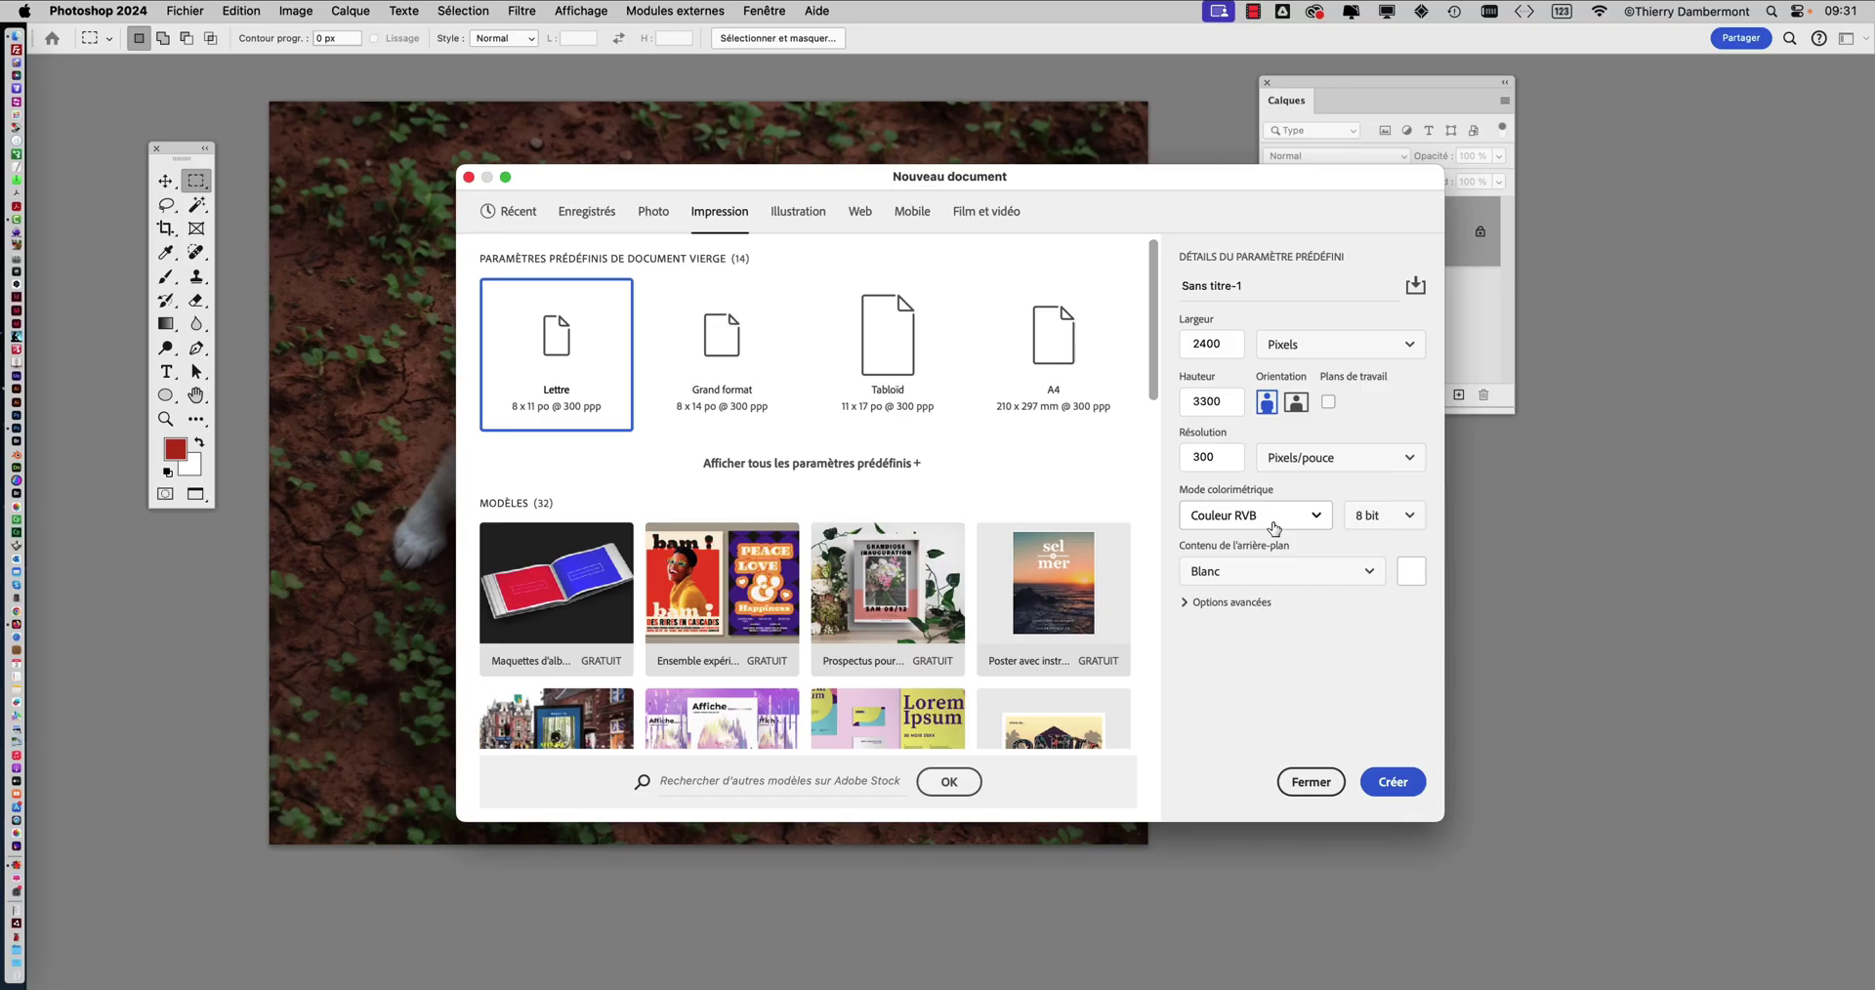
click(1394, 782)
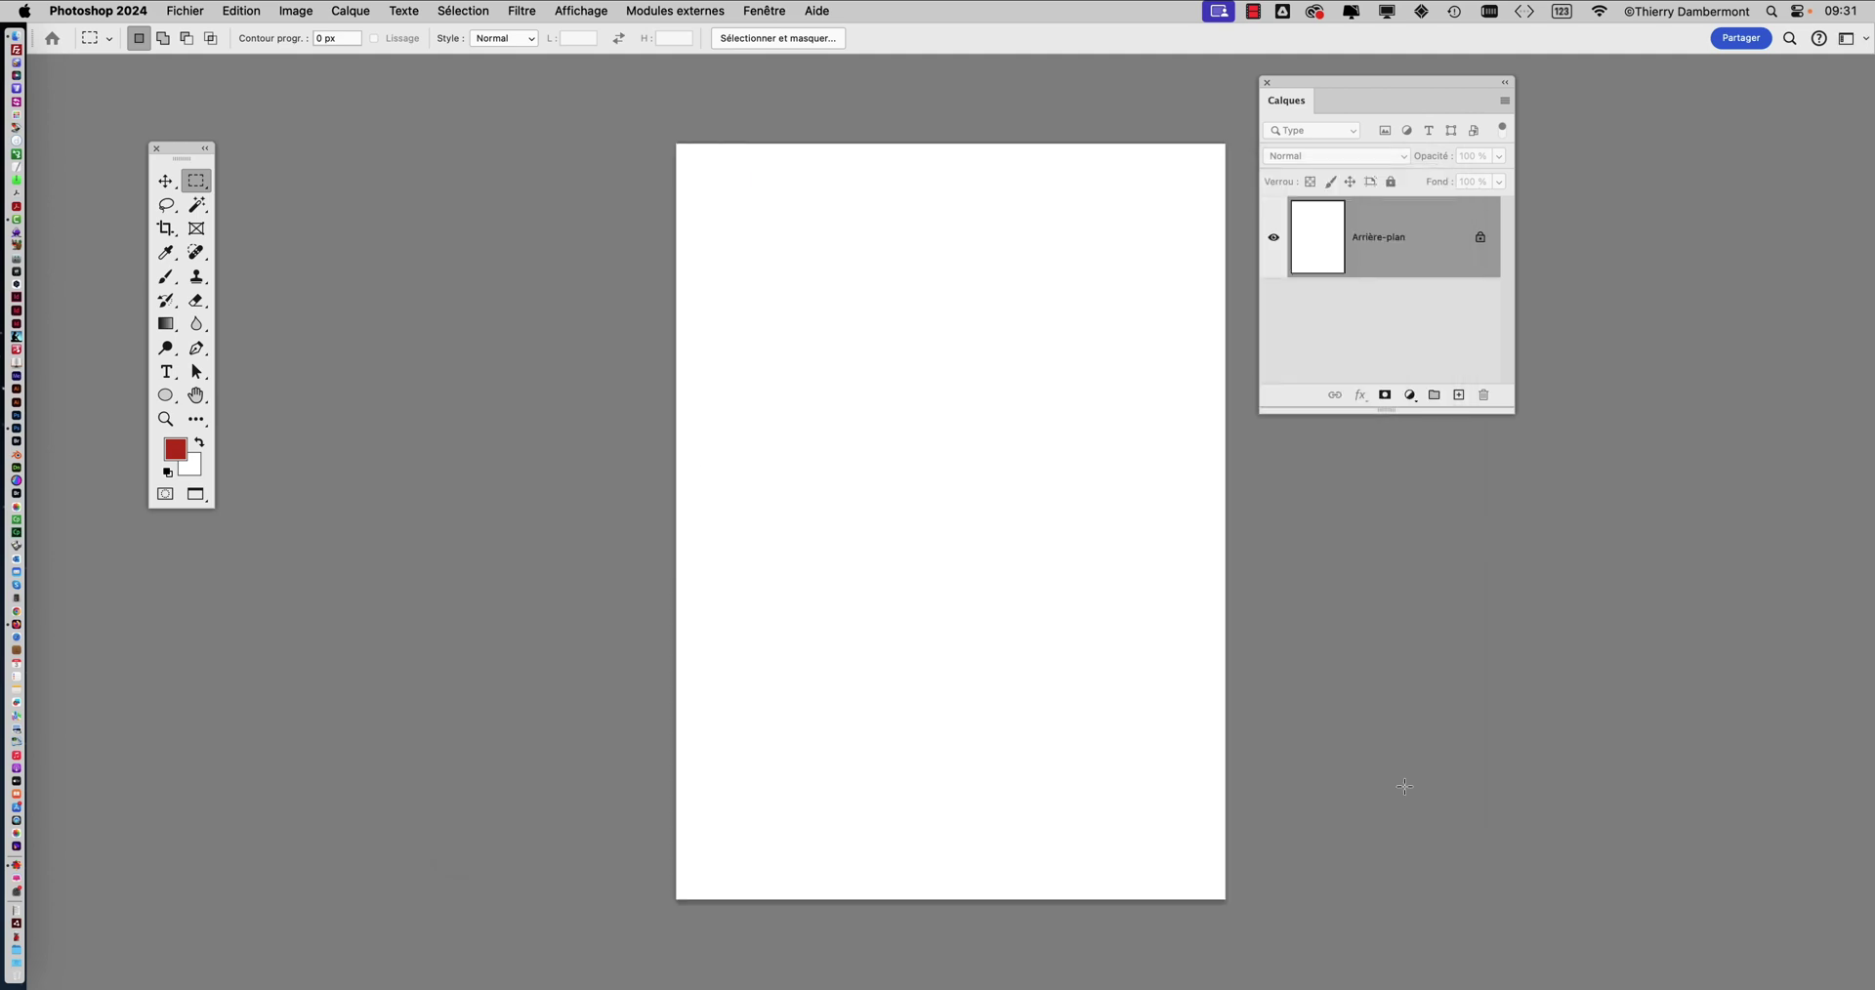
Display the Motifs panel, enlarge it to show all the patterns, and arrange it between the blank page and the Calques panel
drag(853, 472, 548, 439)
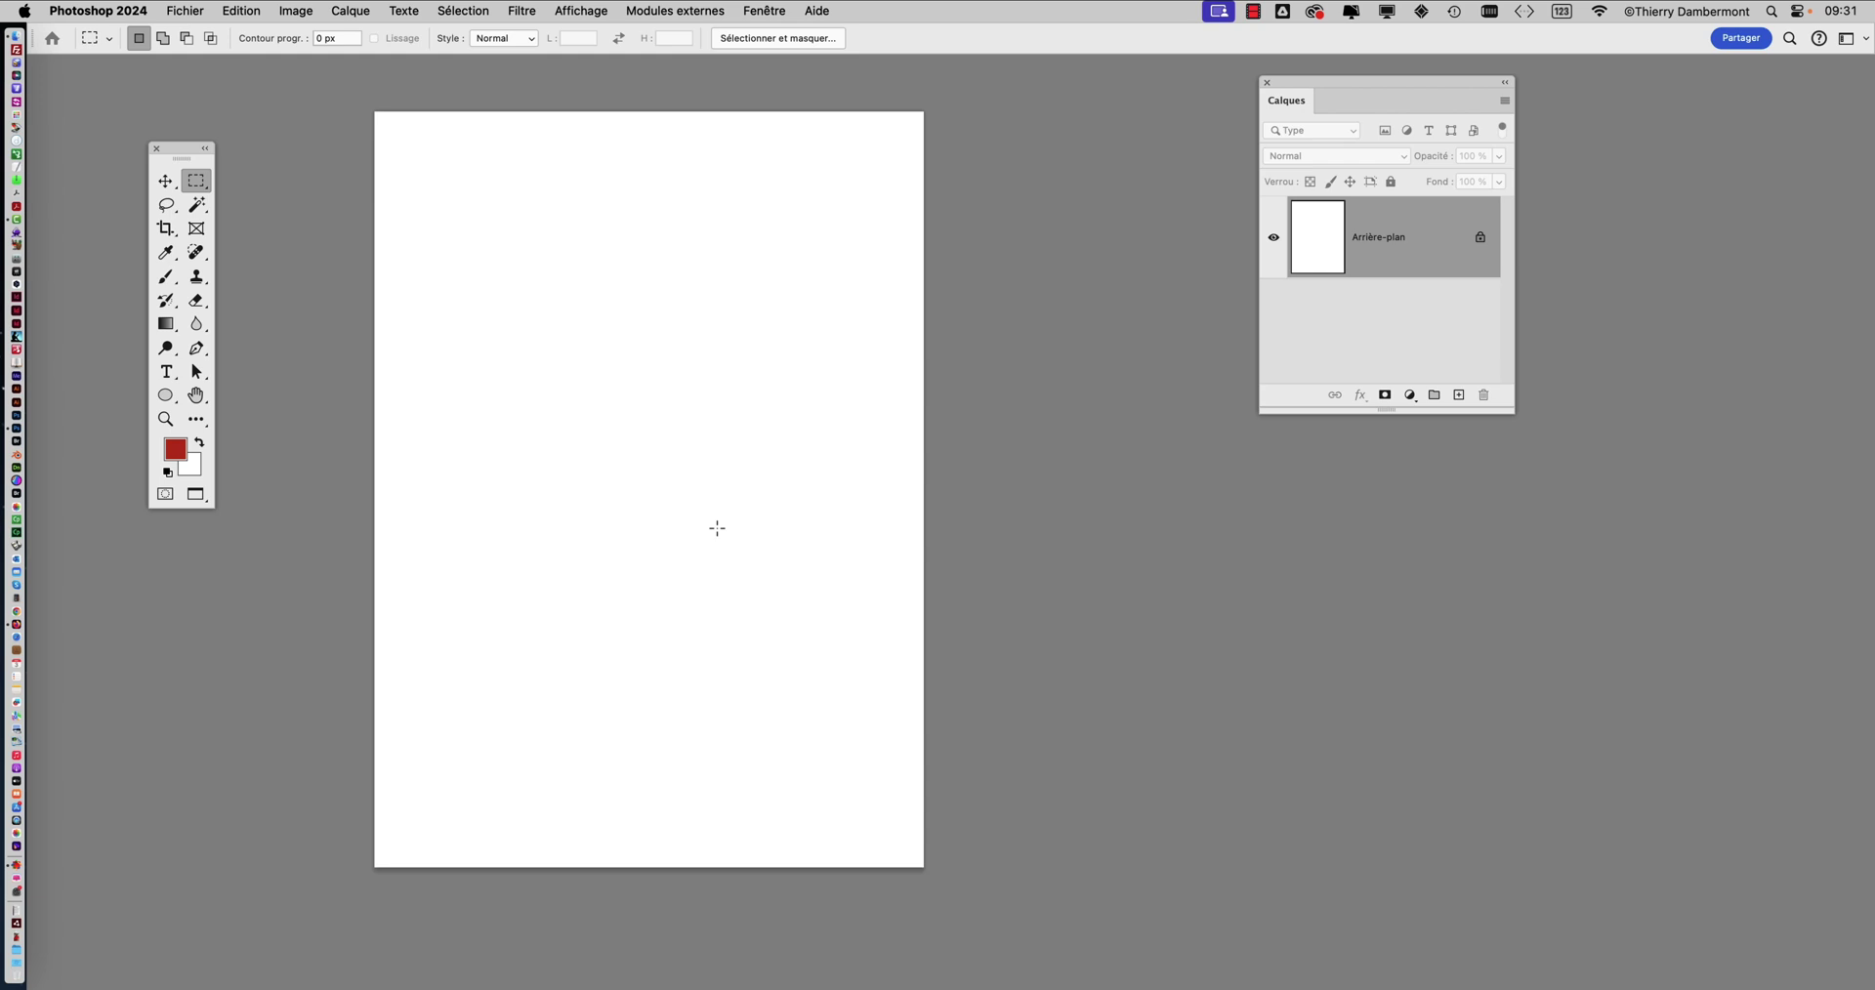
drag(1286, 86, 1550, 96)
drag(651, 337, 544, 348)
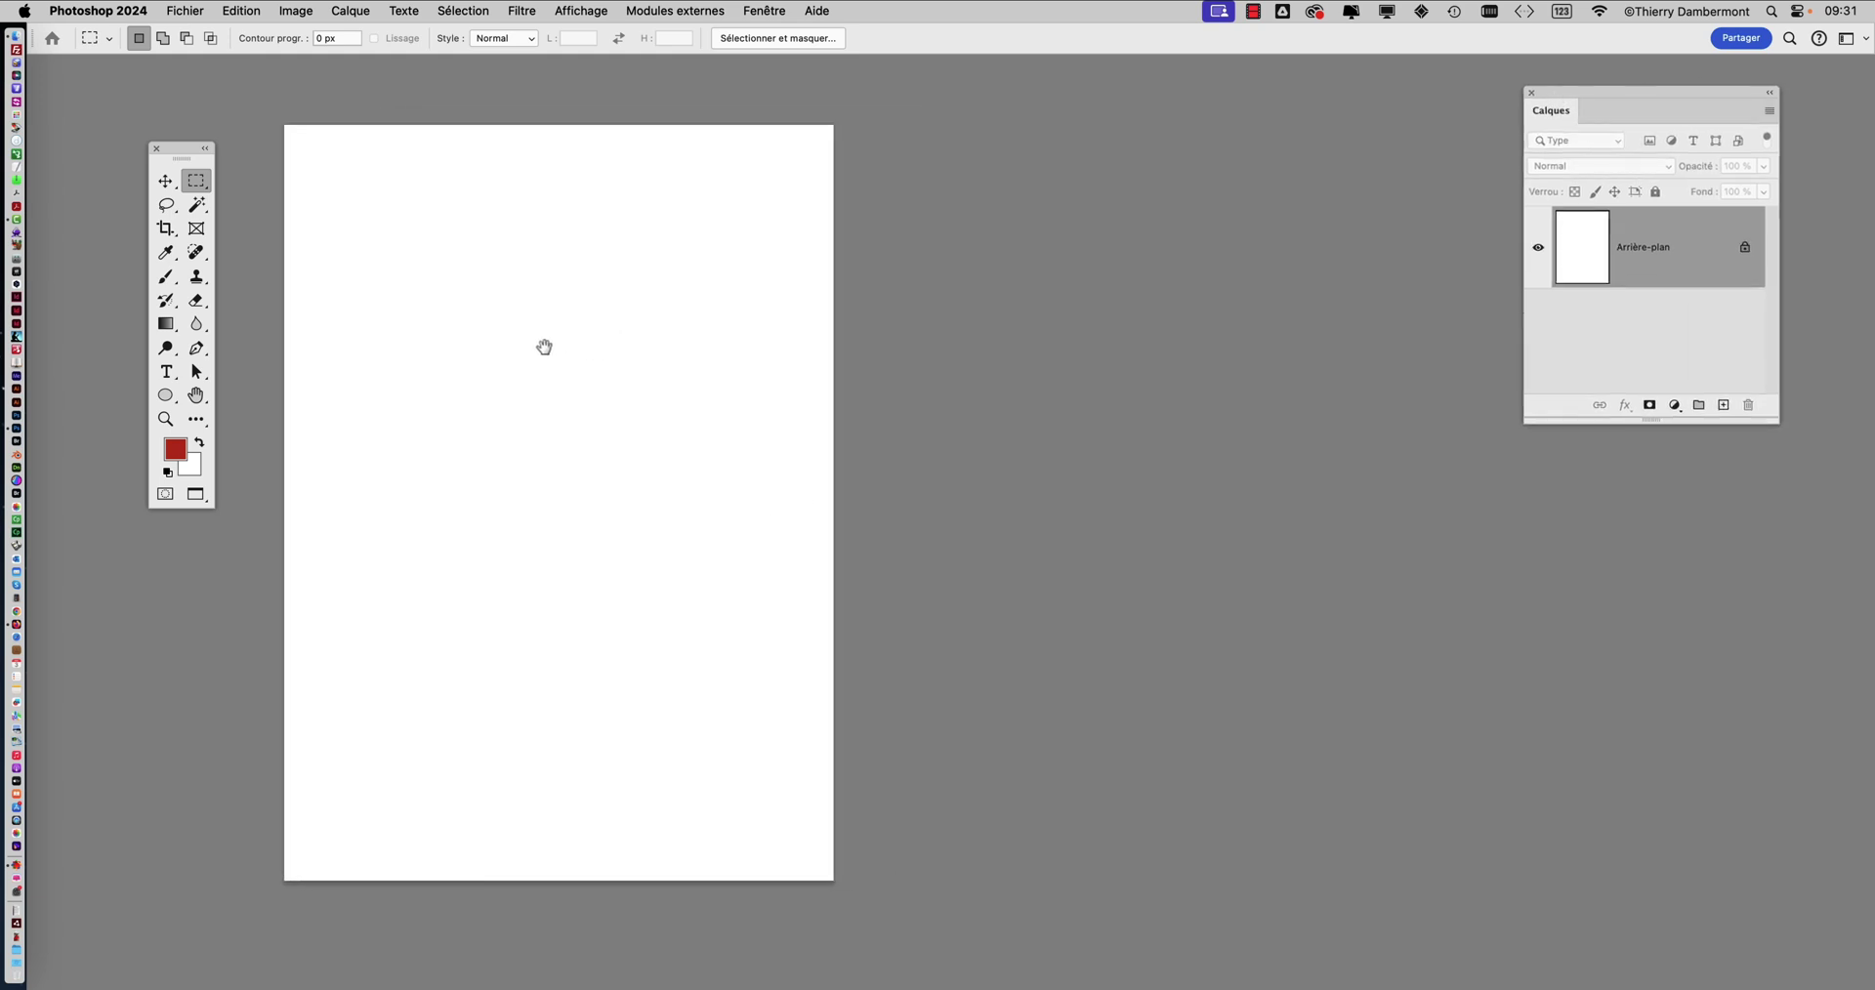
click(764, 11)
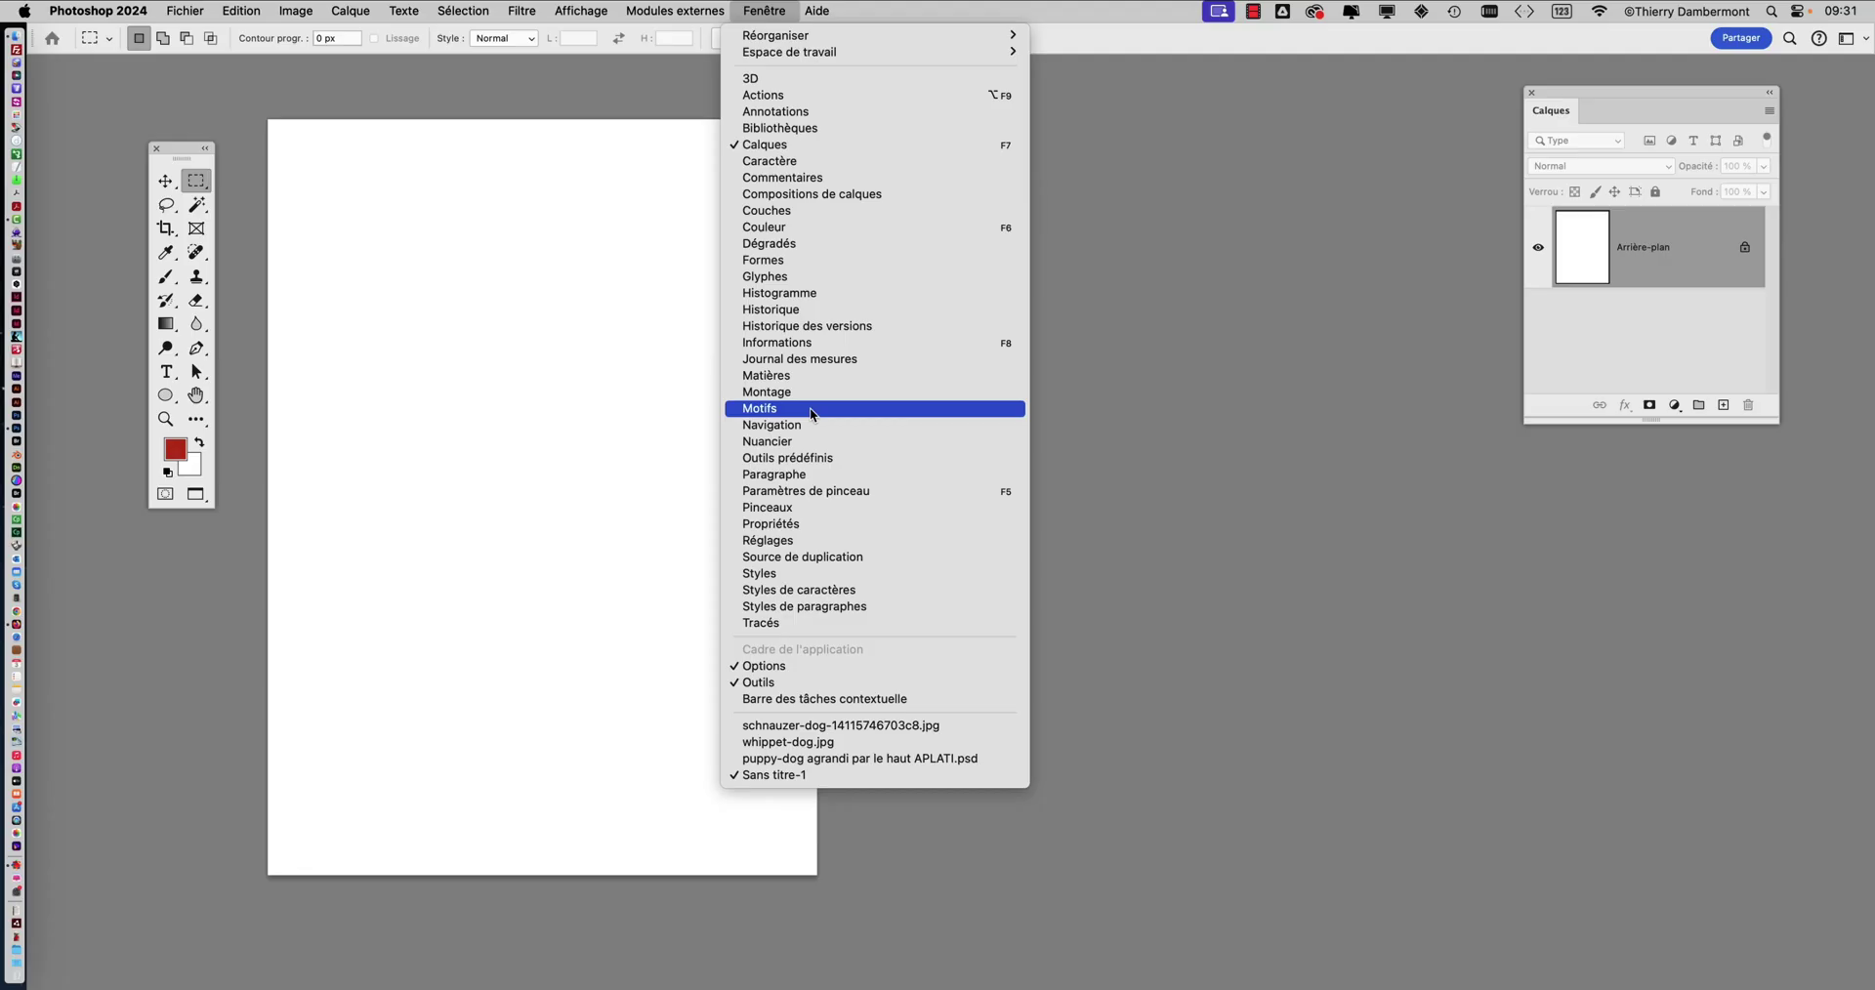
click(808, 408)
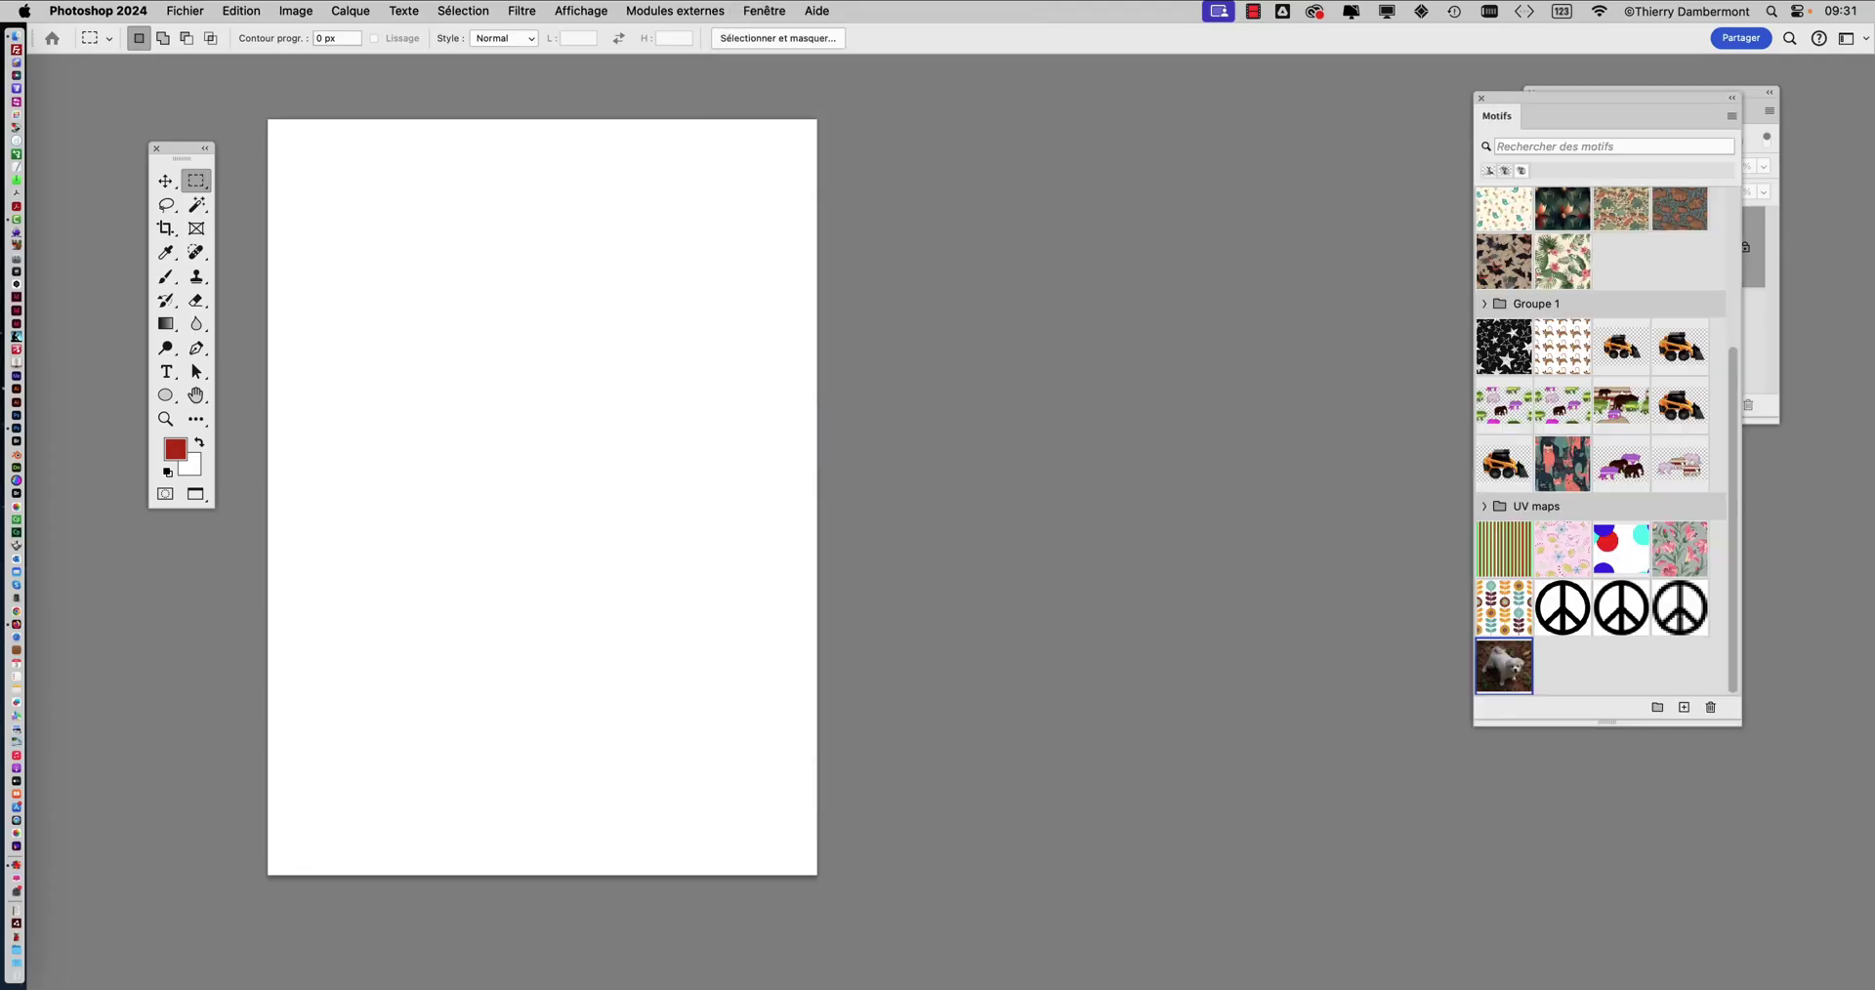
drag(1509, 95, 969, 97)
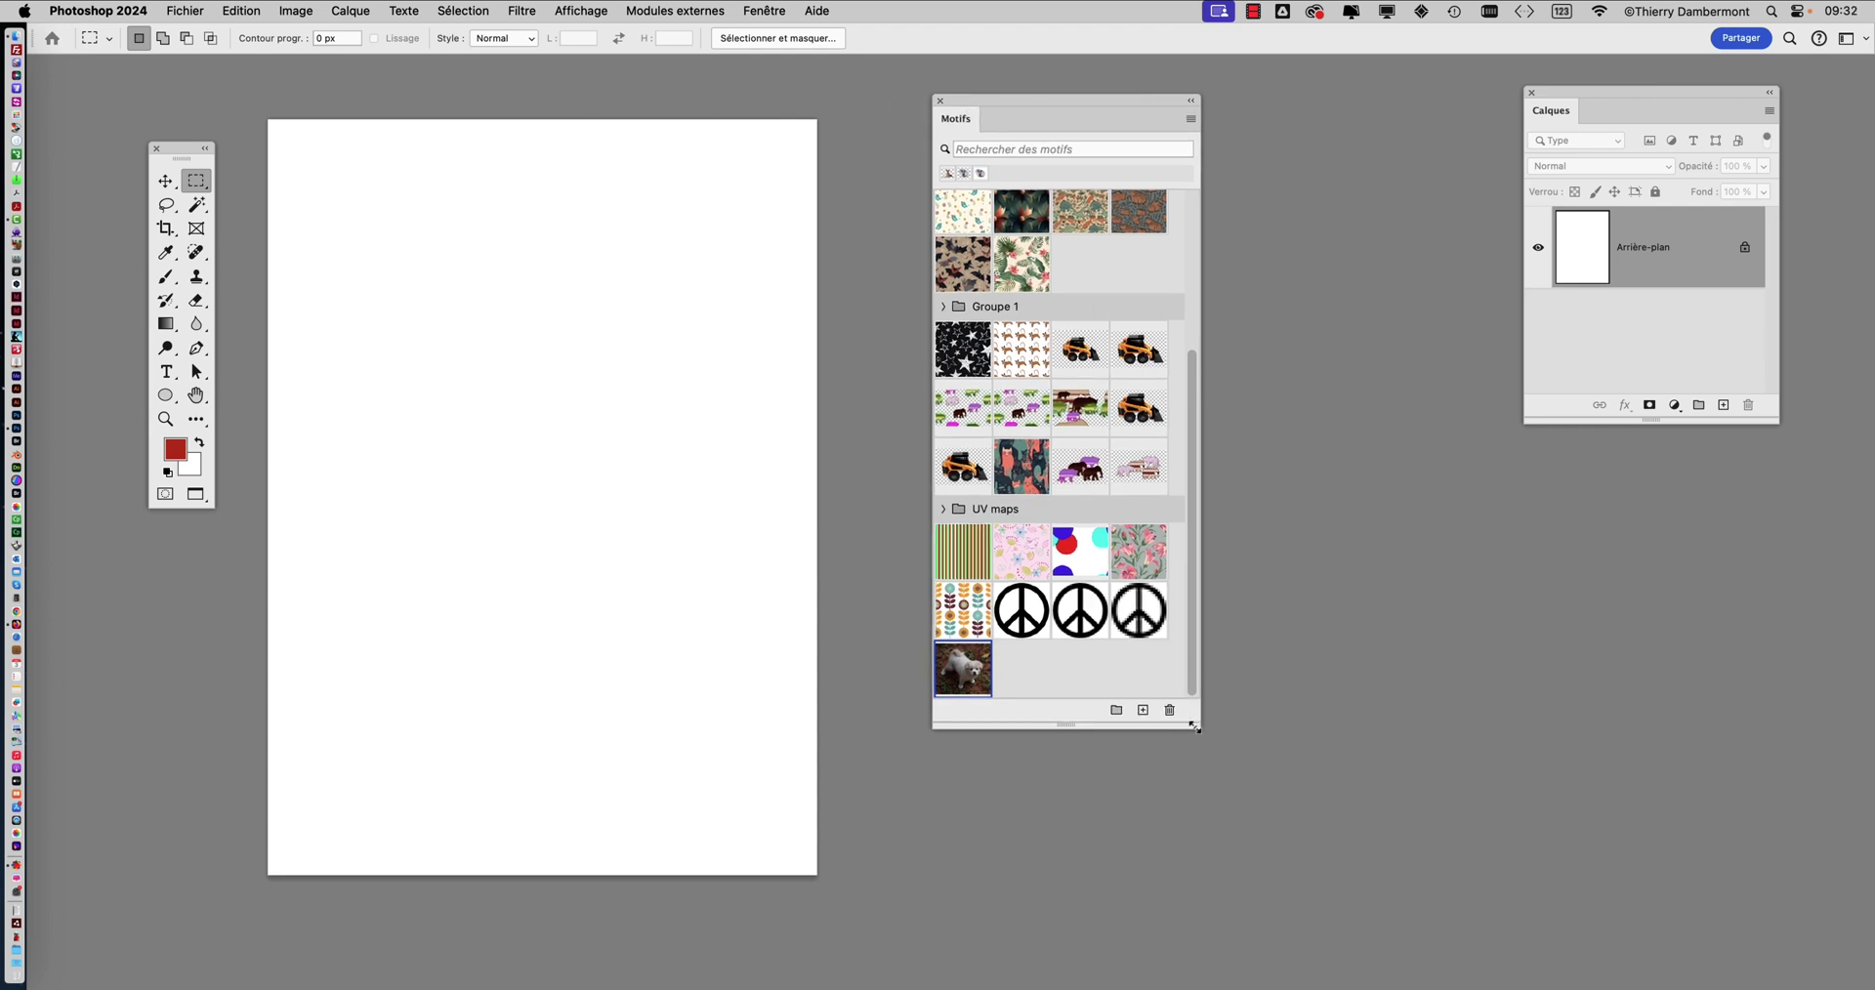
drag(1199, 728, 1311, 873)
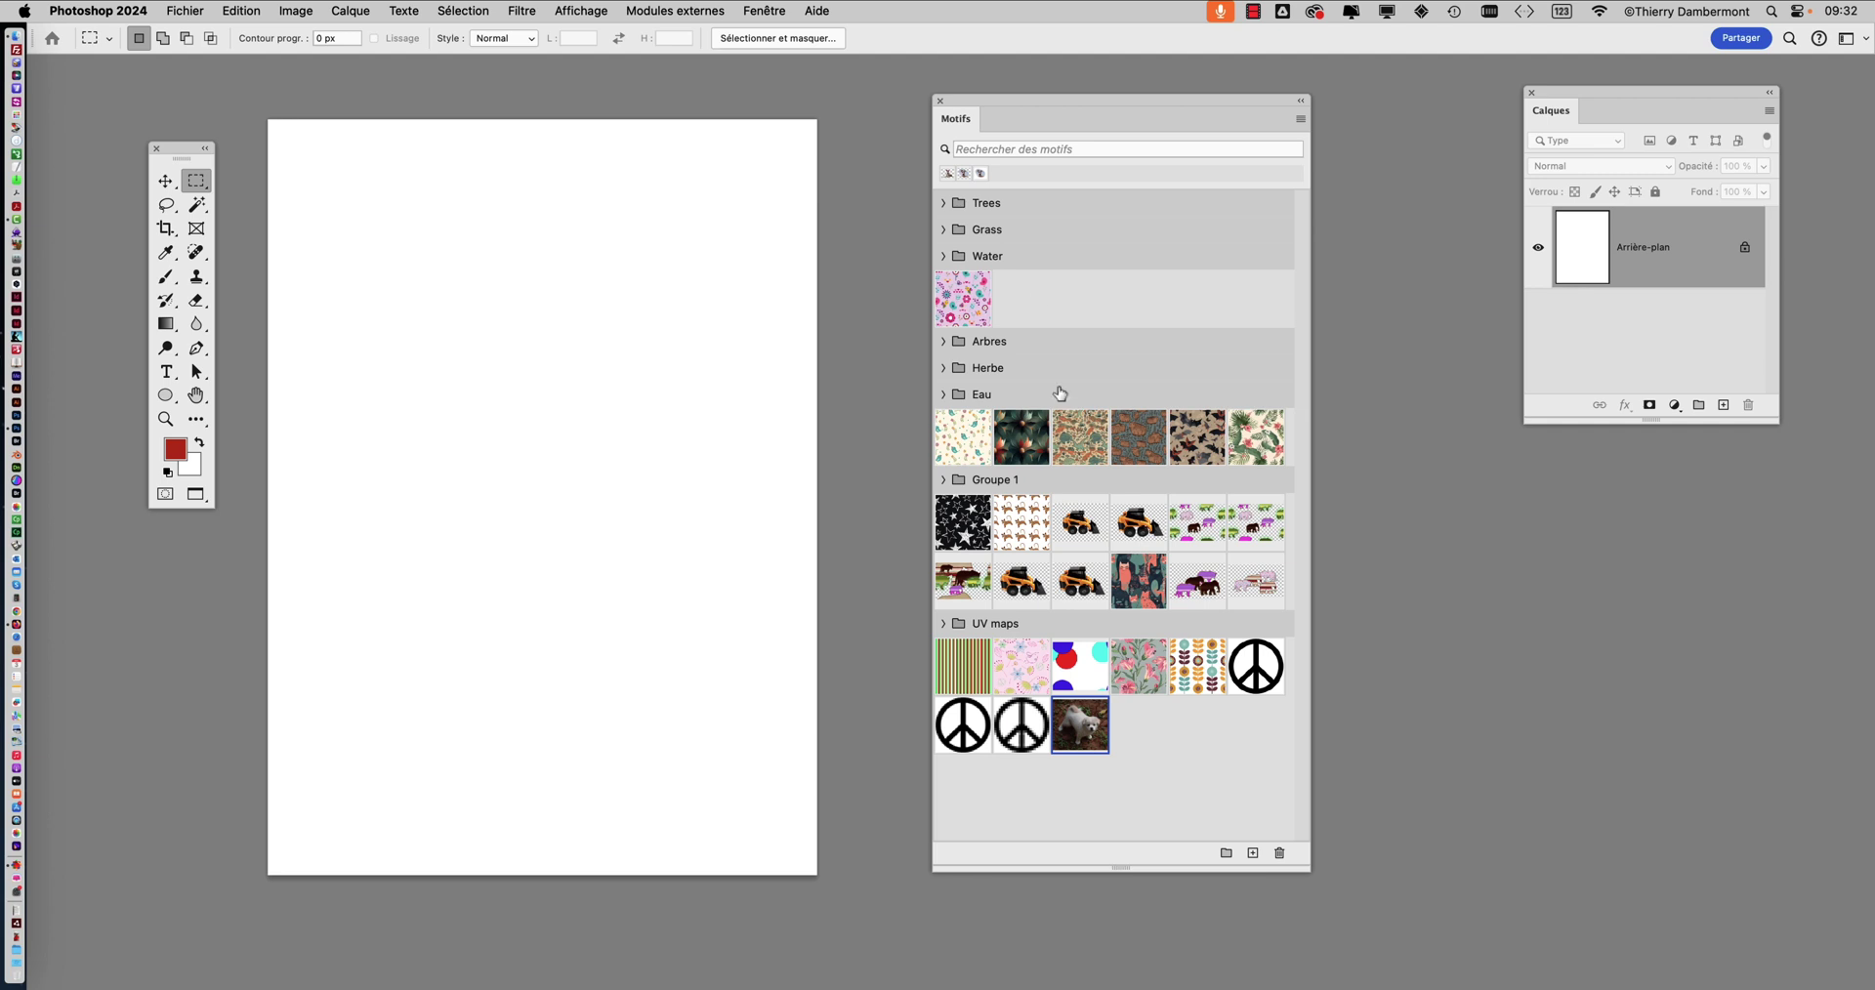
drag(965, 96, 1146, 94)
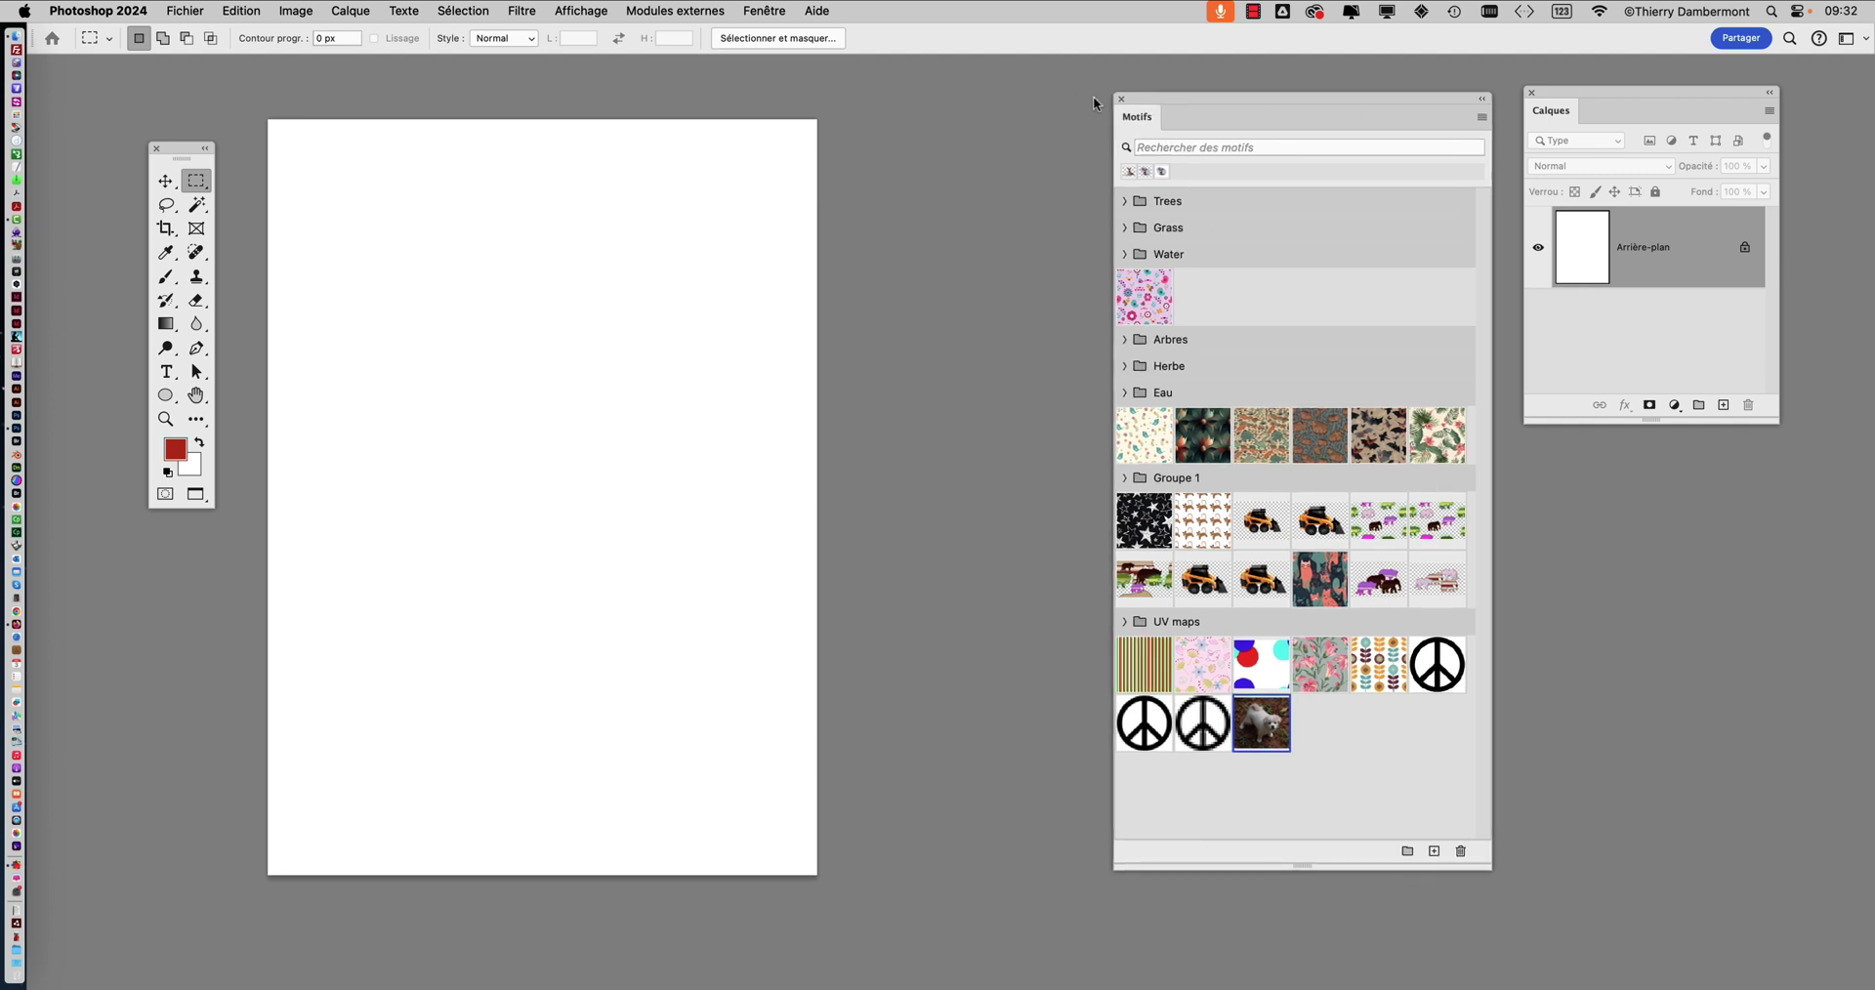
click(242, 10)
click(273, 291)
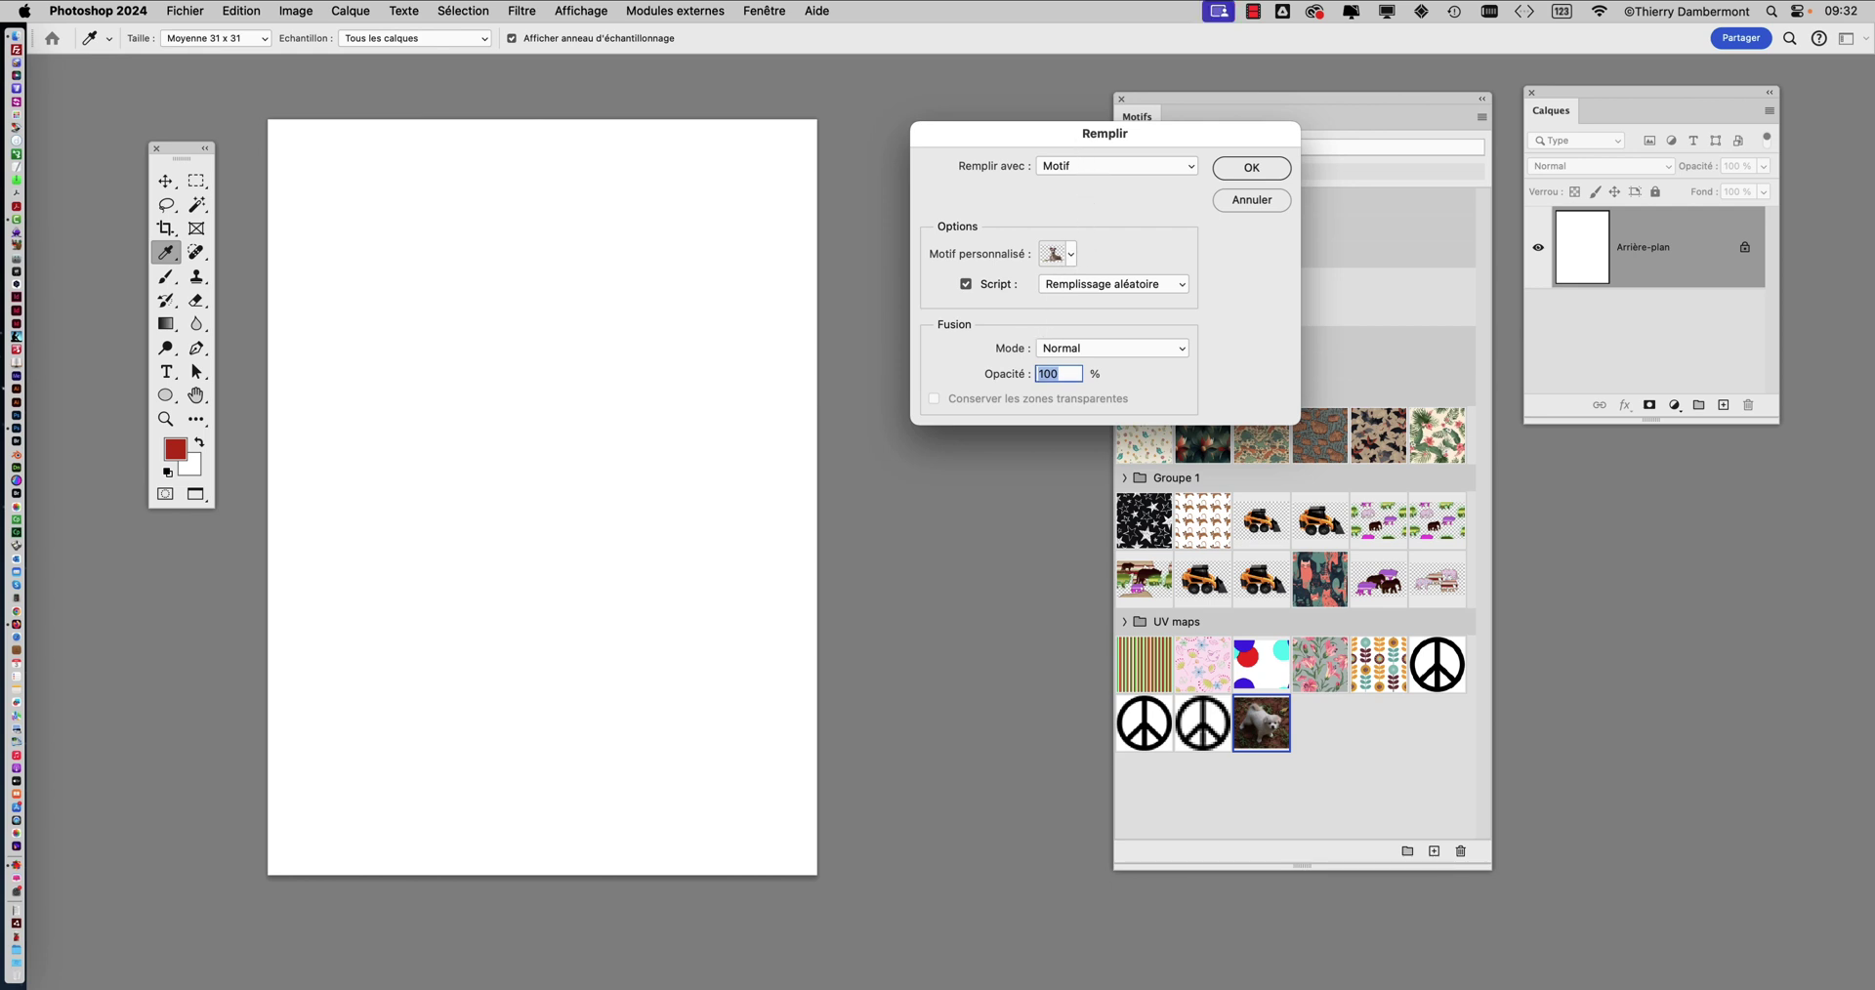
drag(1074, 139, 783, 241)
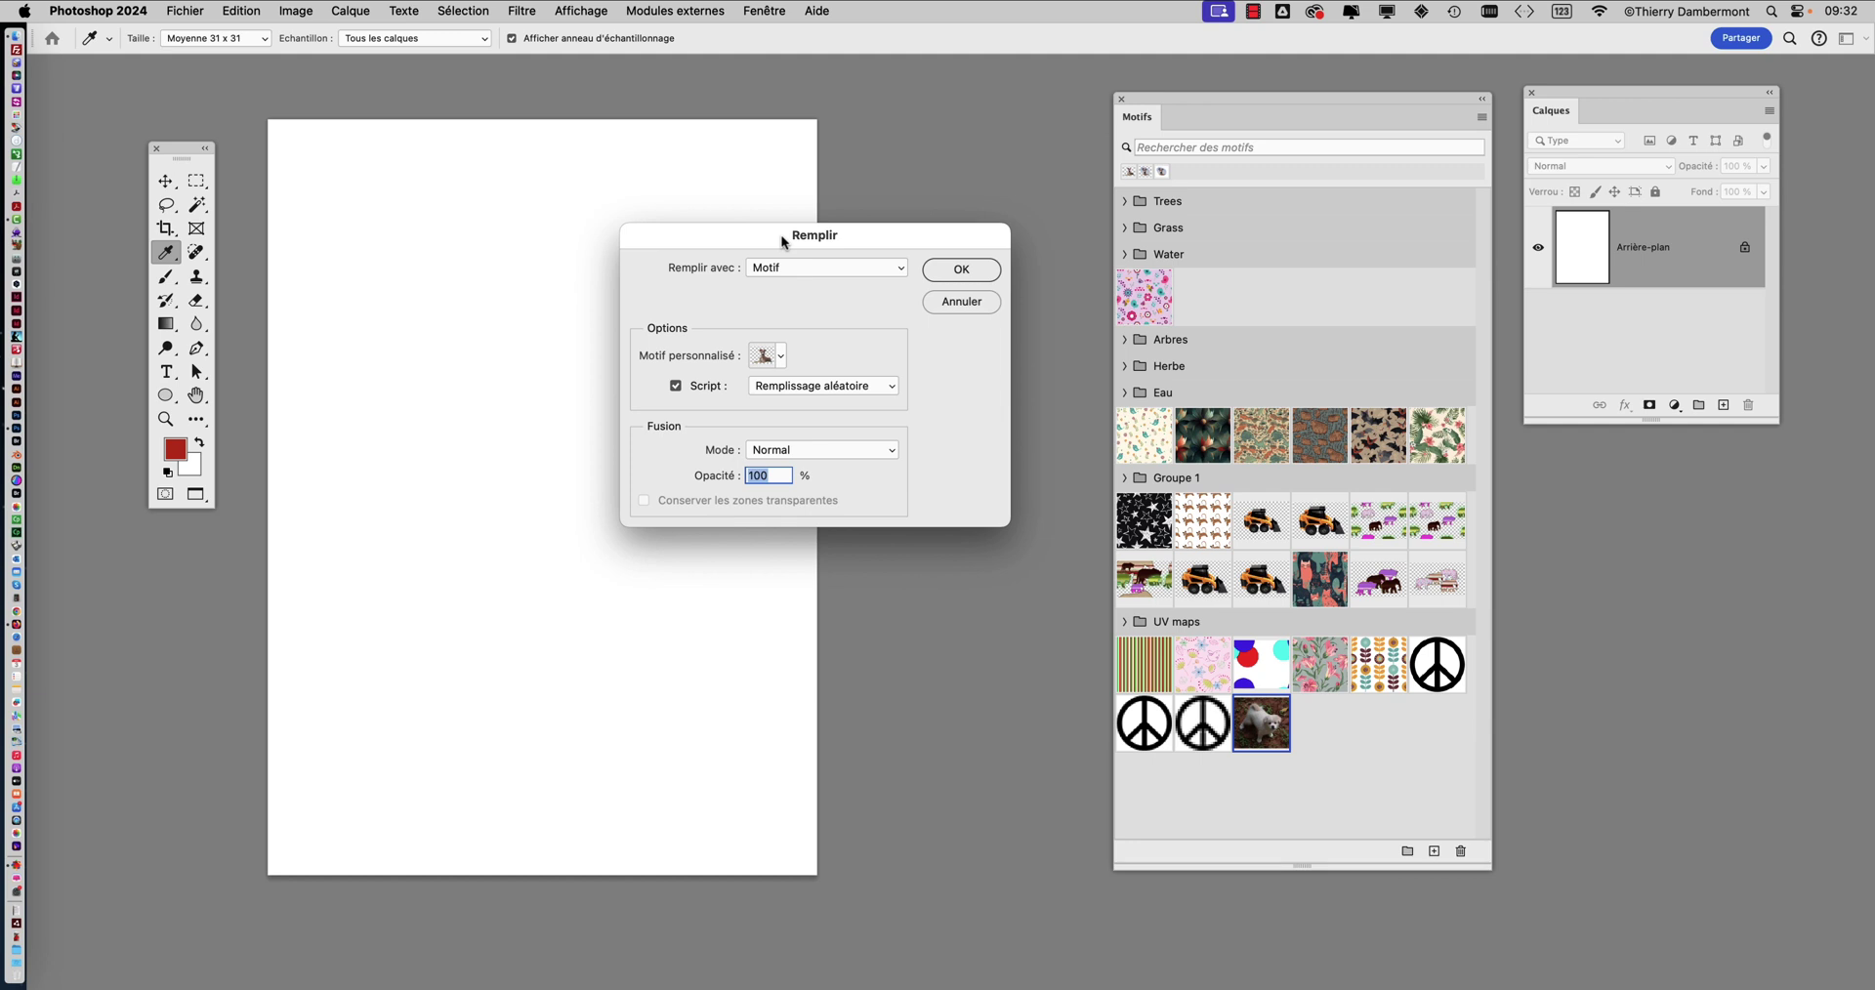
click(975, 311)
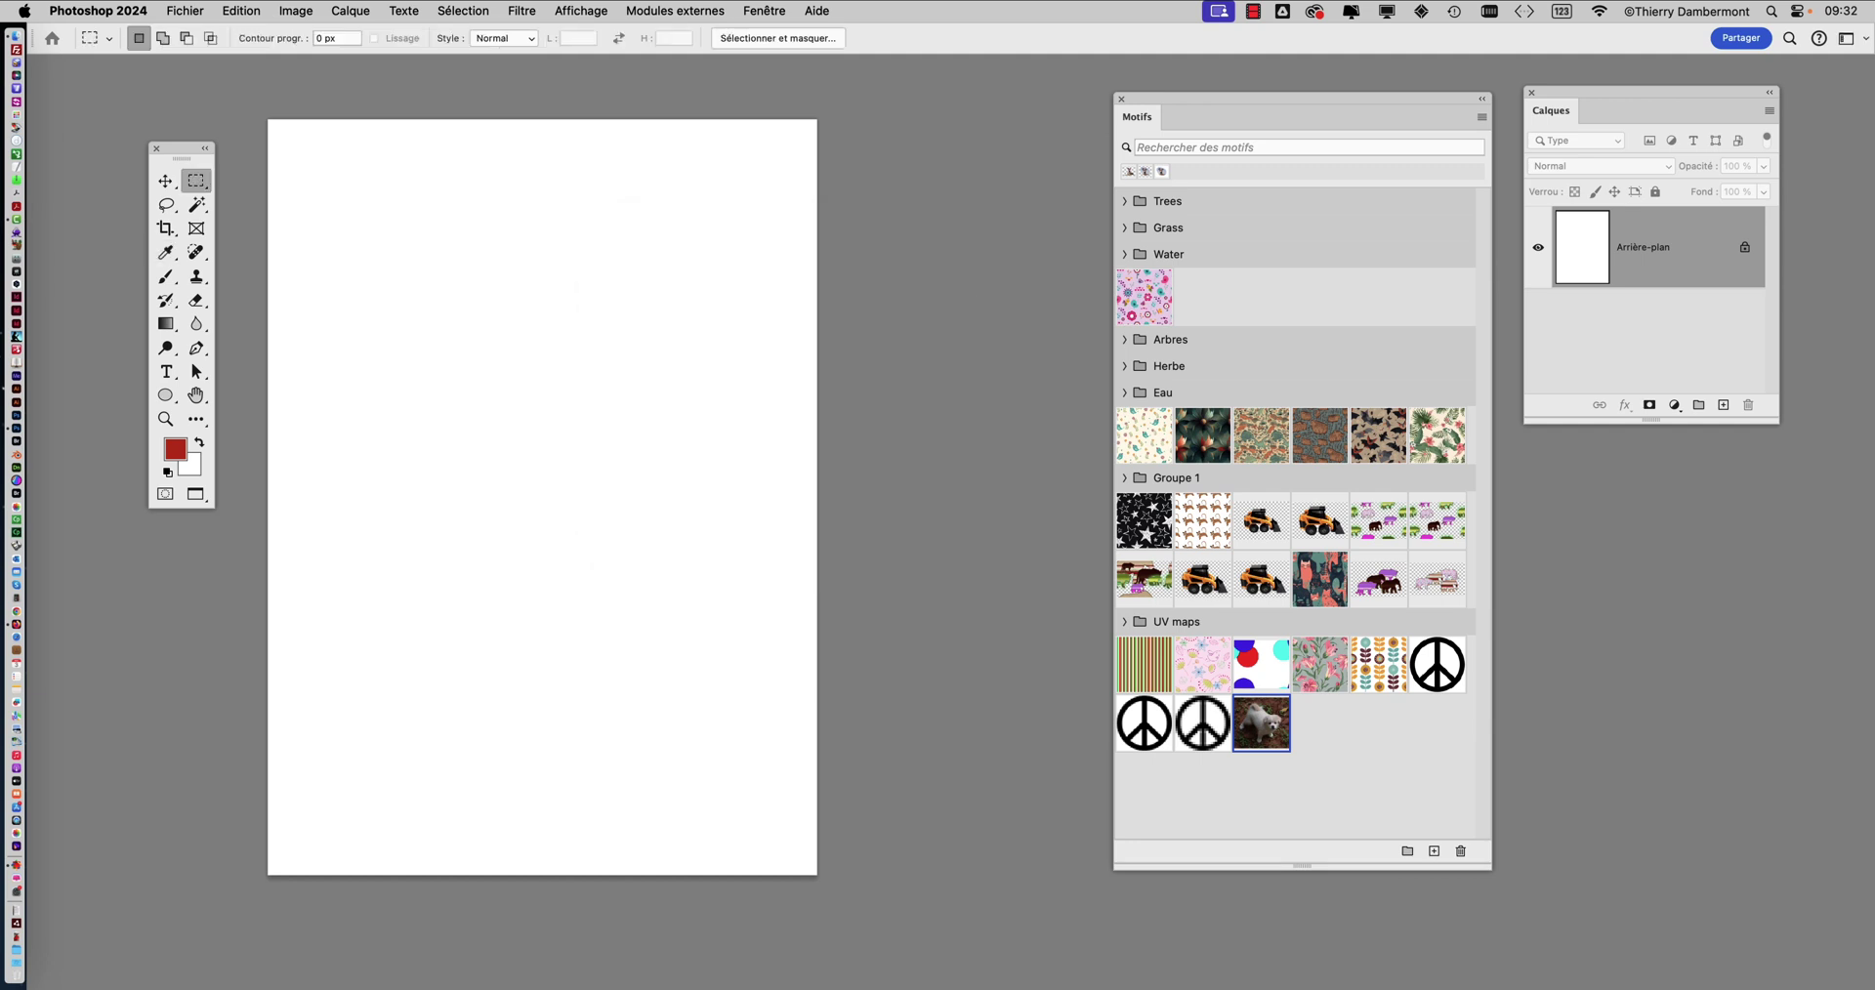
Look up the Fill command among the editing commands and examine the keyboard keys for its shortcut in the macOS keyboard viewer
click(259, 10)
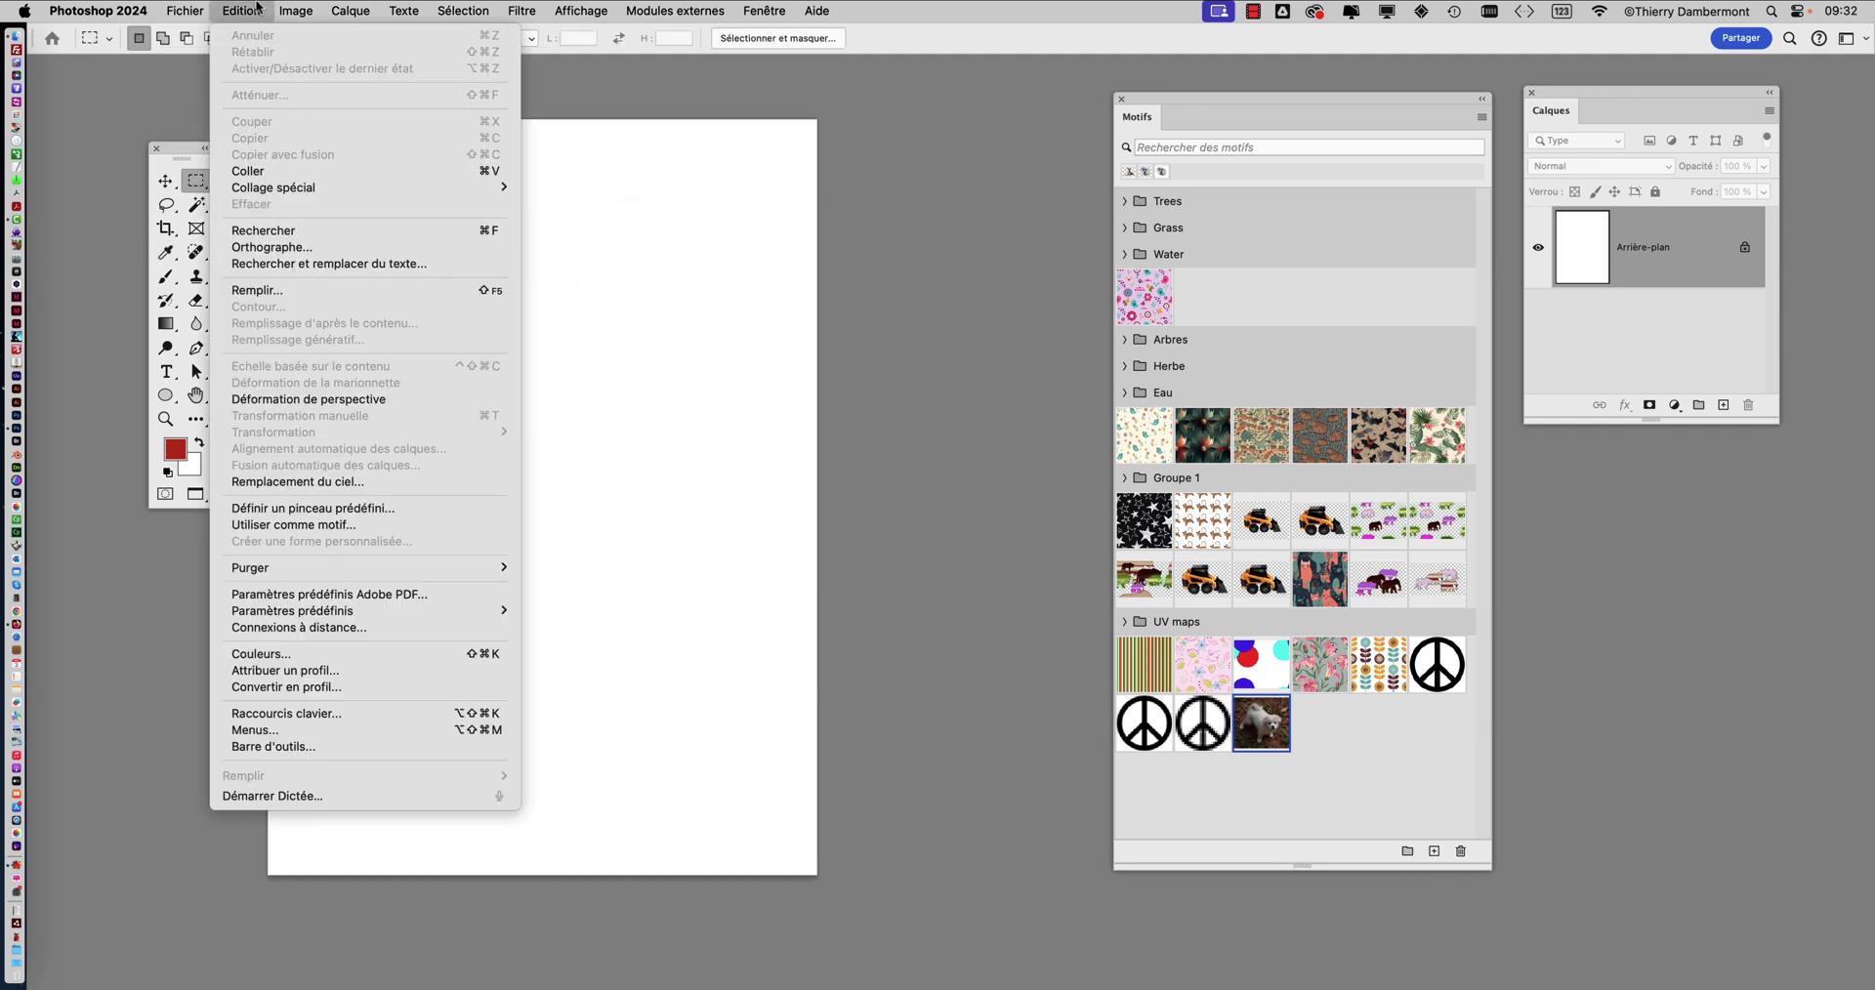
click(259, 10)
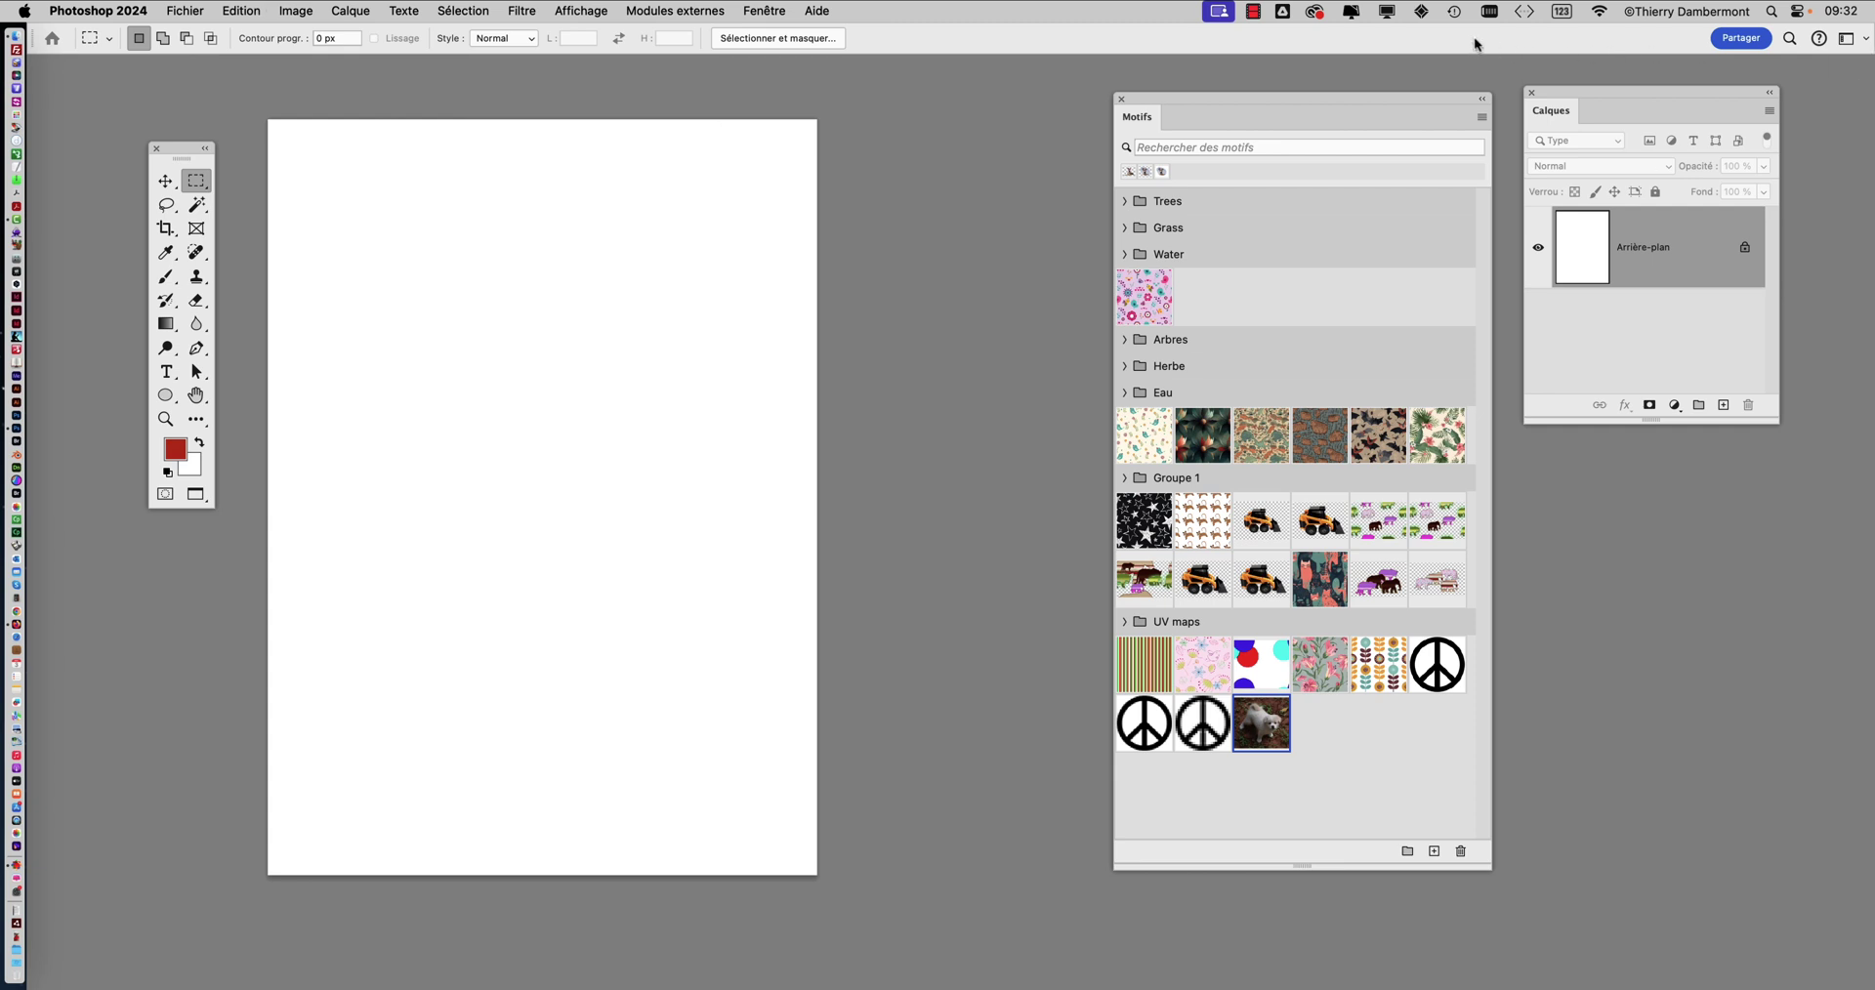
click(1563, 12)
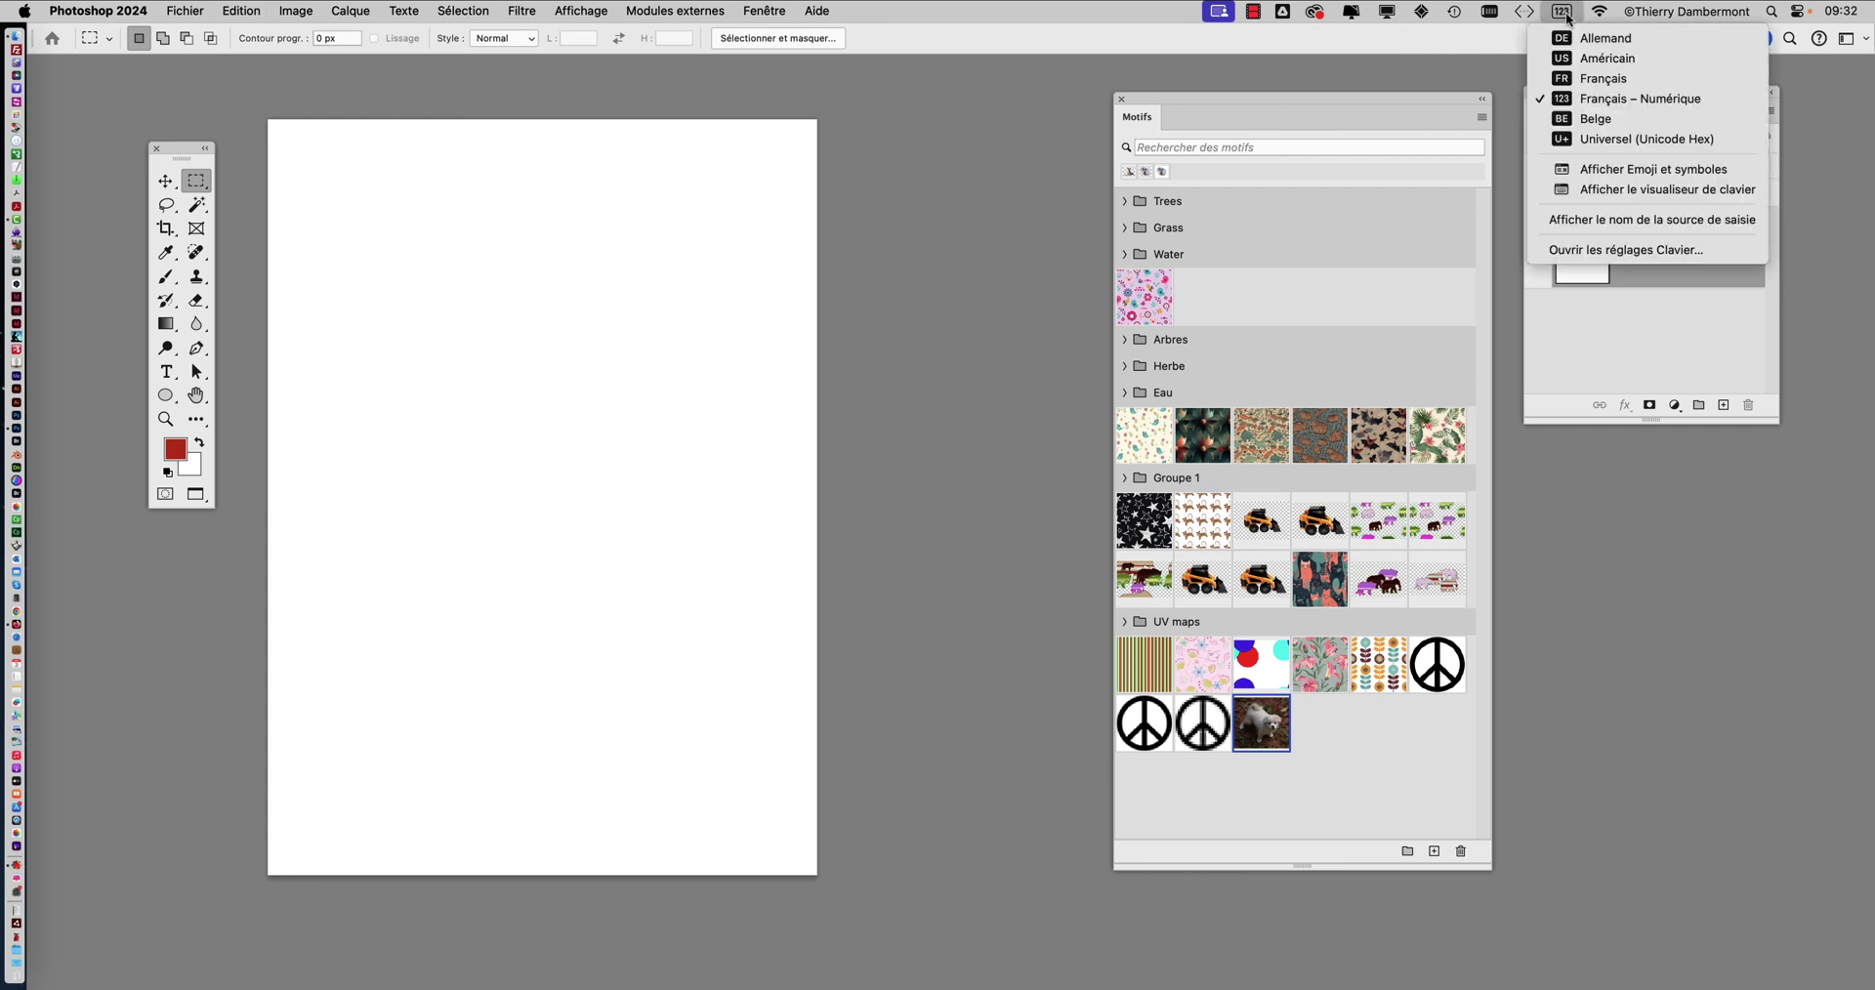
click(1637, 189)
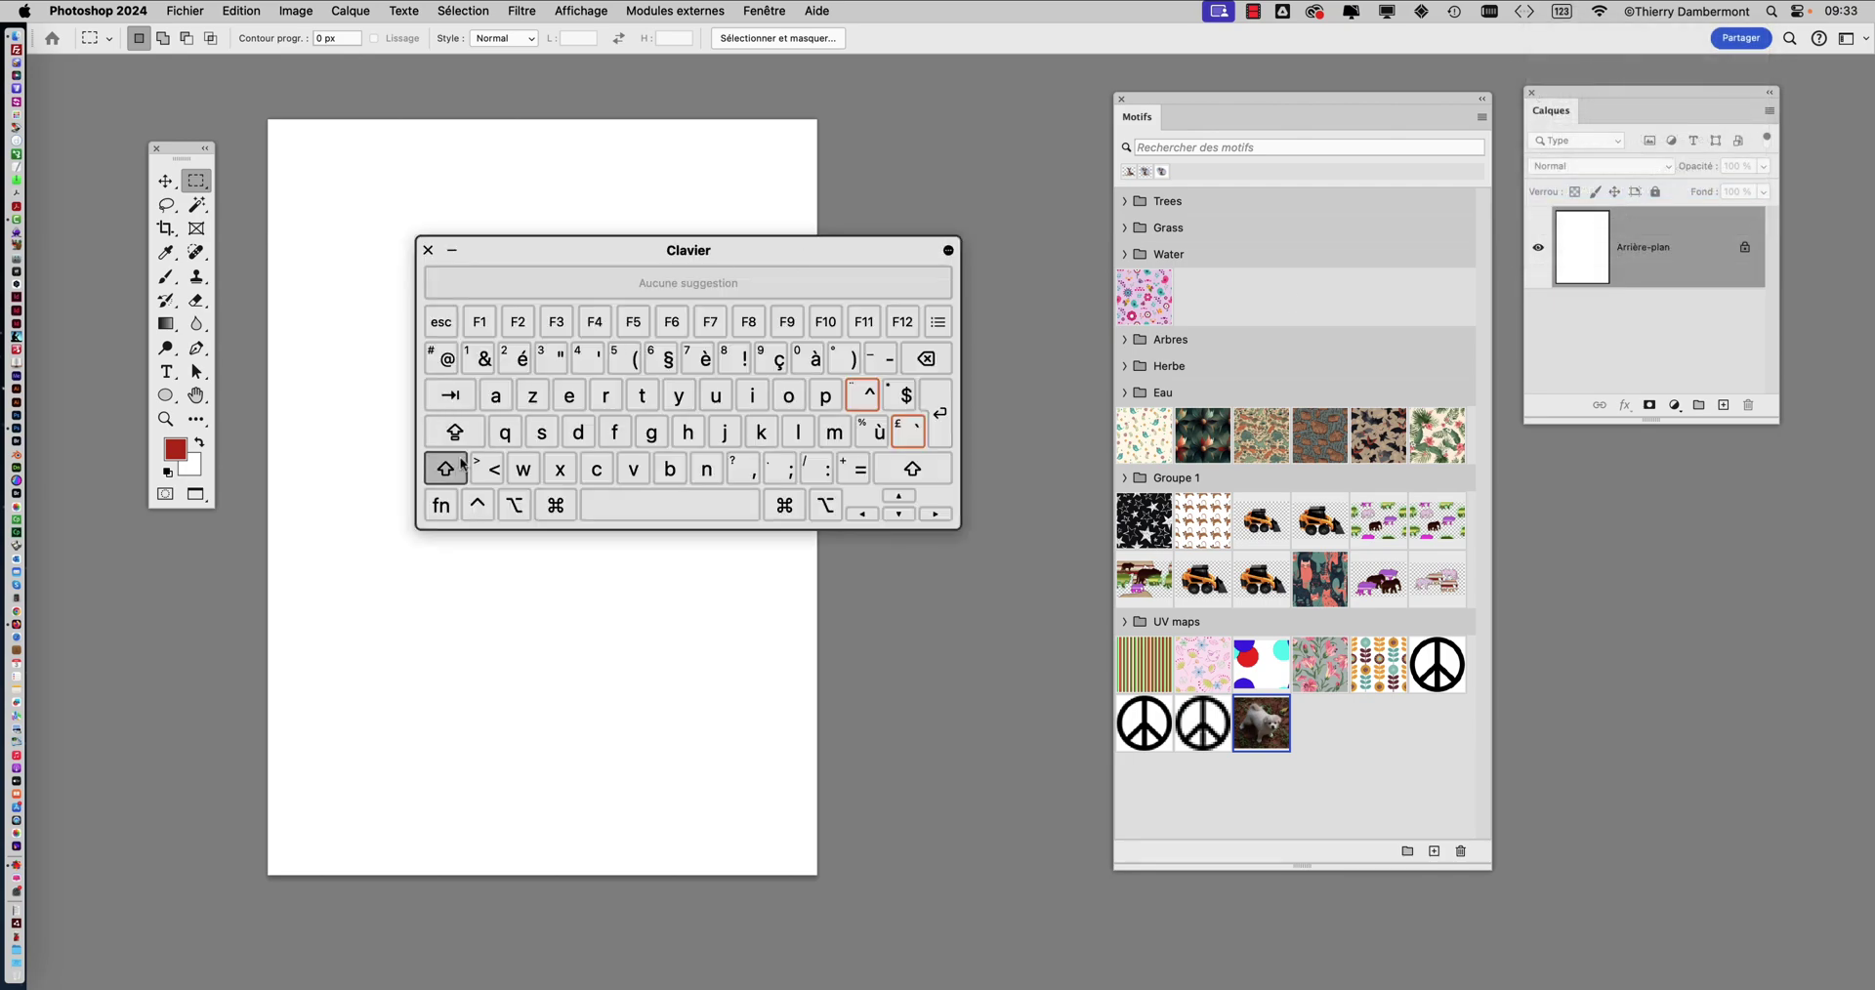
key(super+alt)
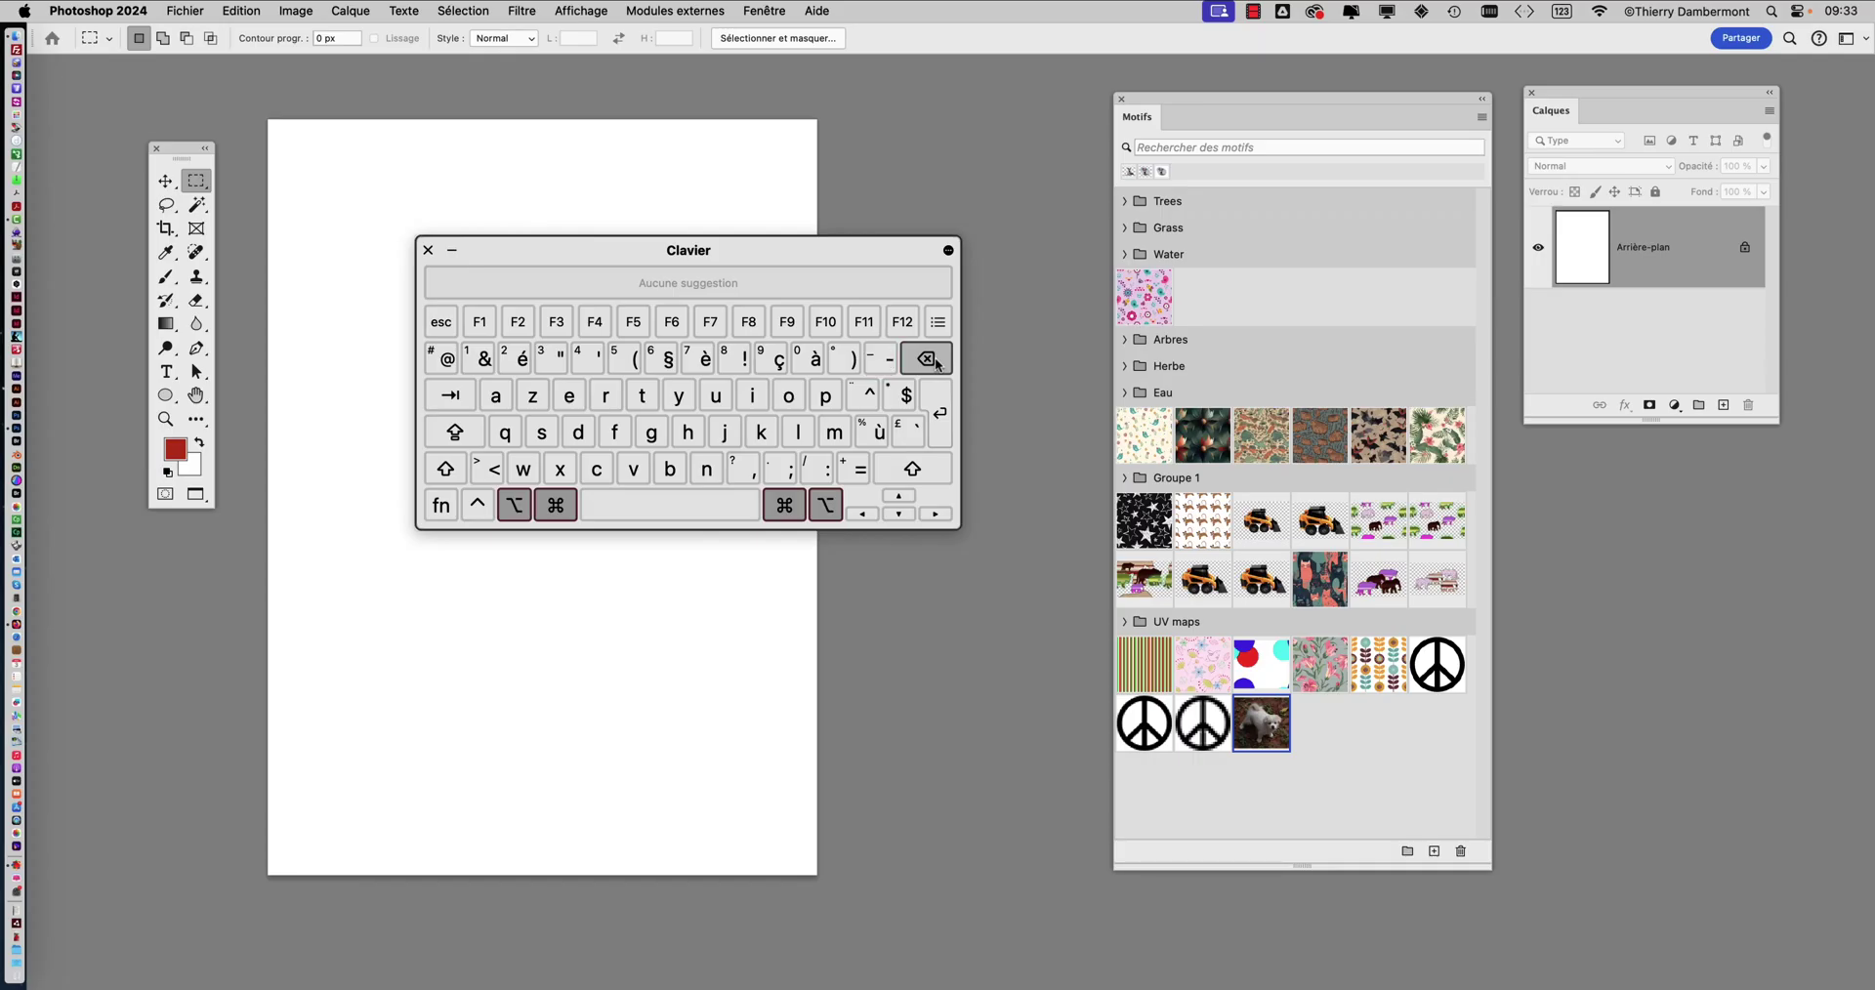
click(427, 247)
Set up a fill of the blank page with Motif as the content and the white puppy photo as the custom pattern
key(shift+BackSpace)
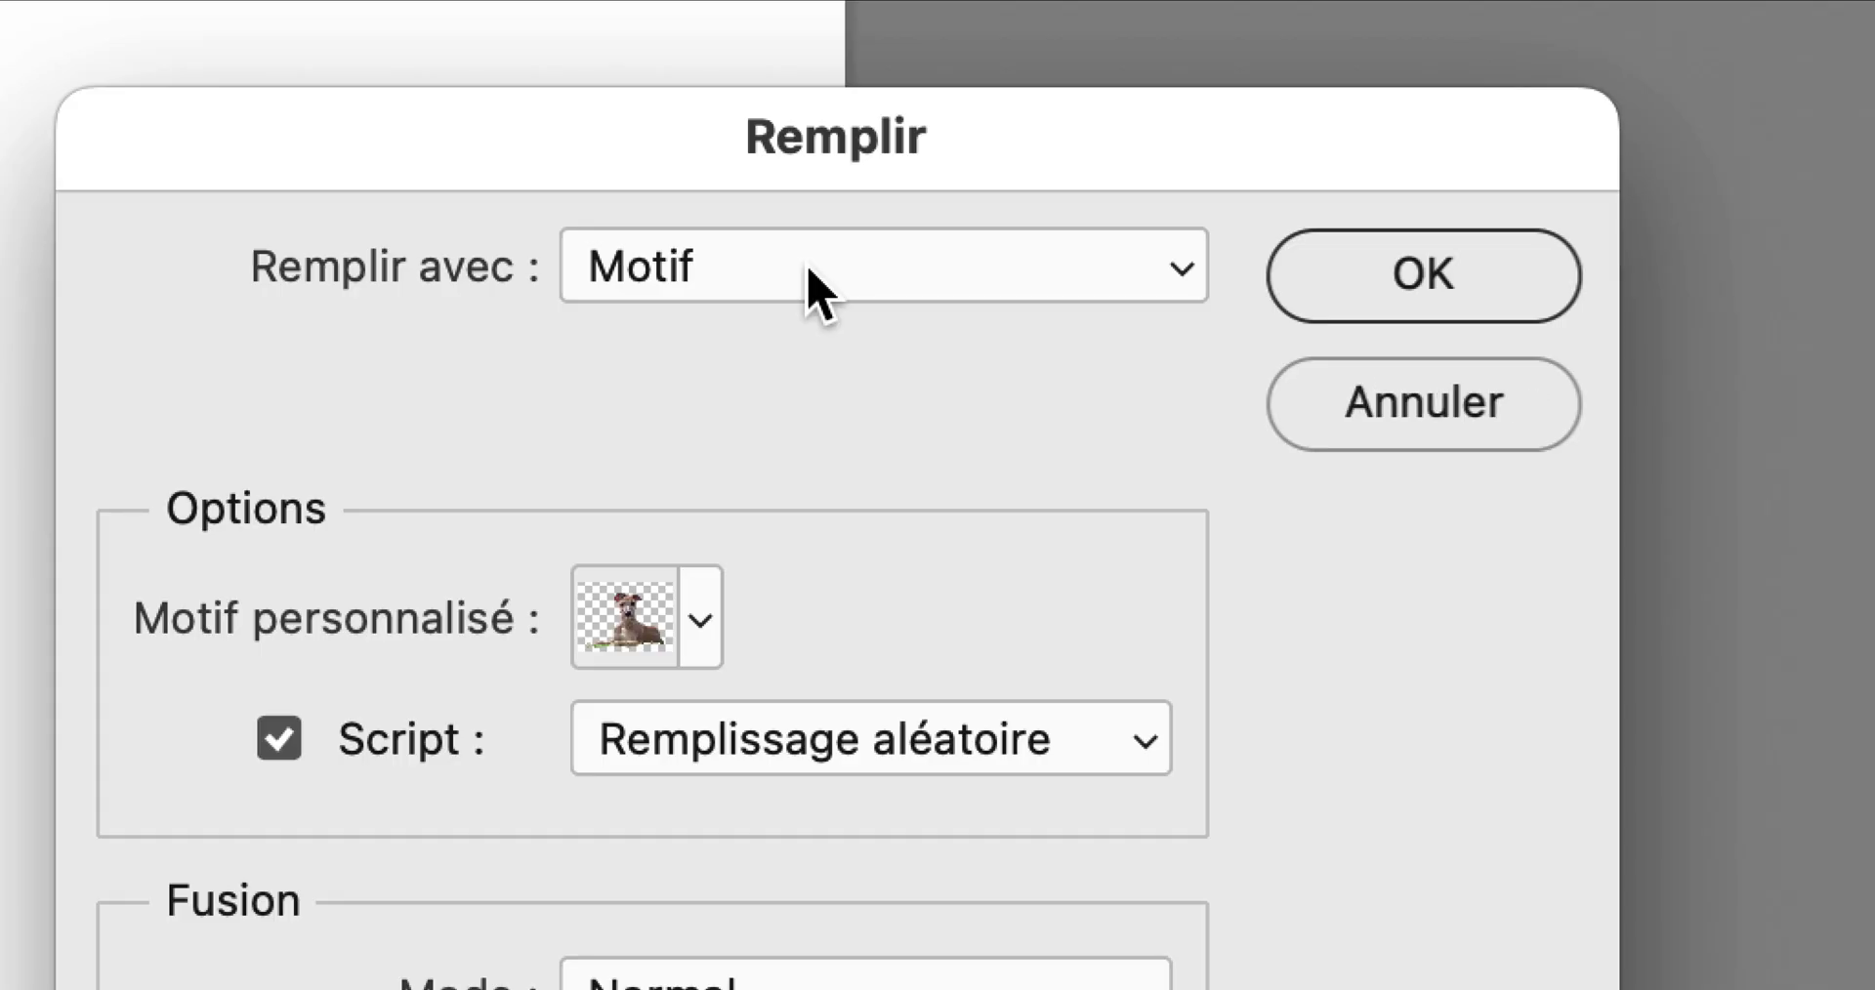
click(819, 291)
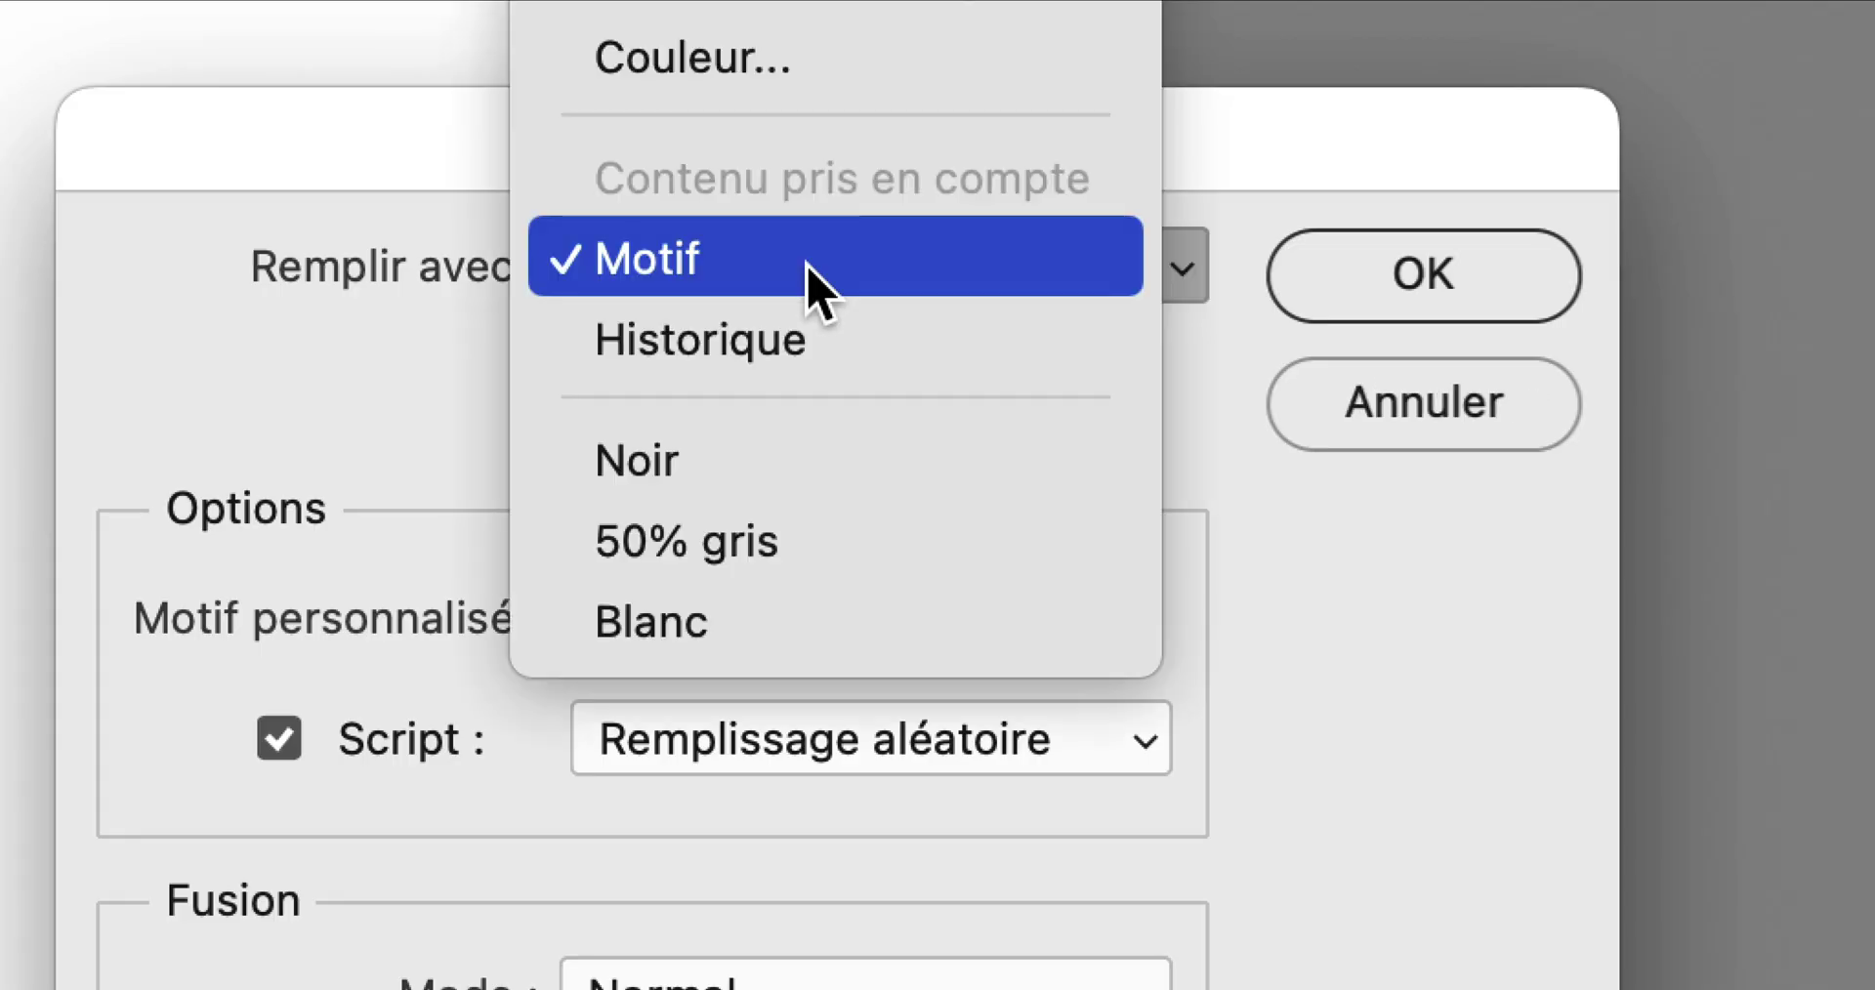
click(819, 291)
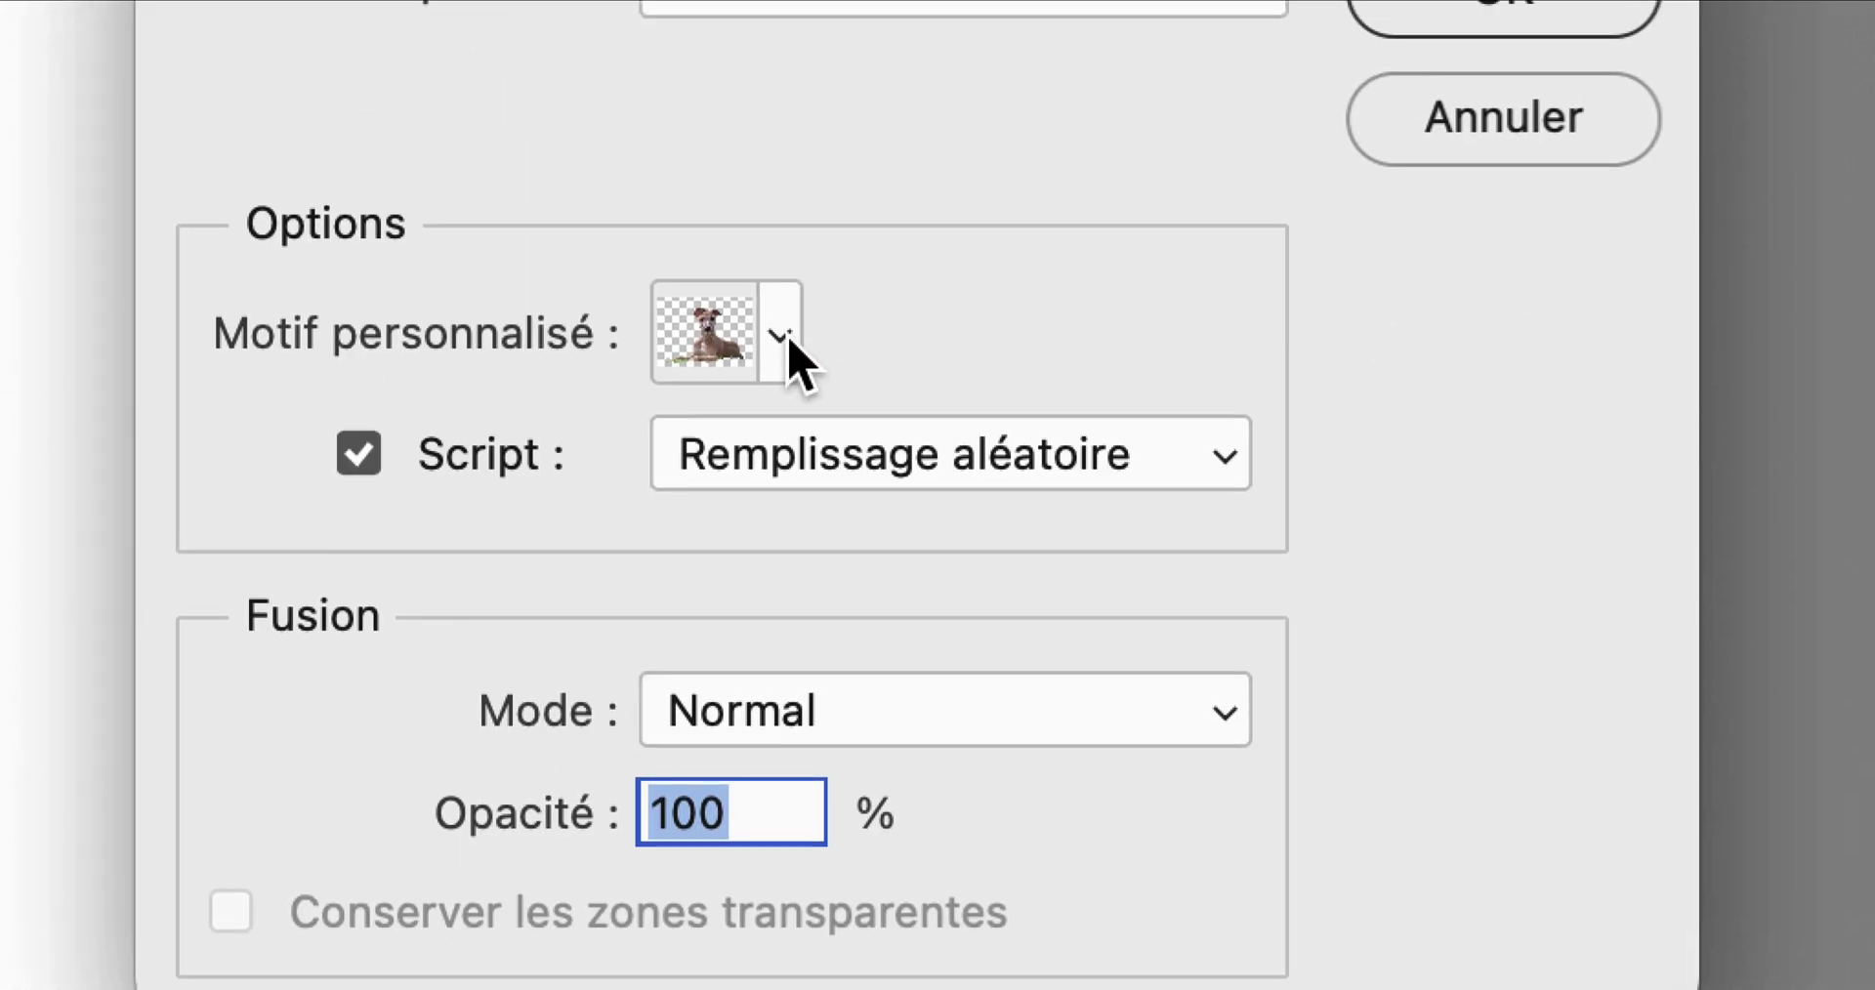
click(780, 335)
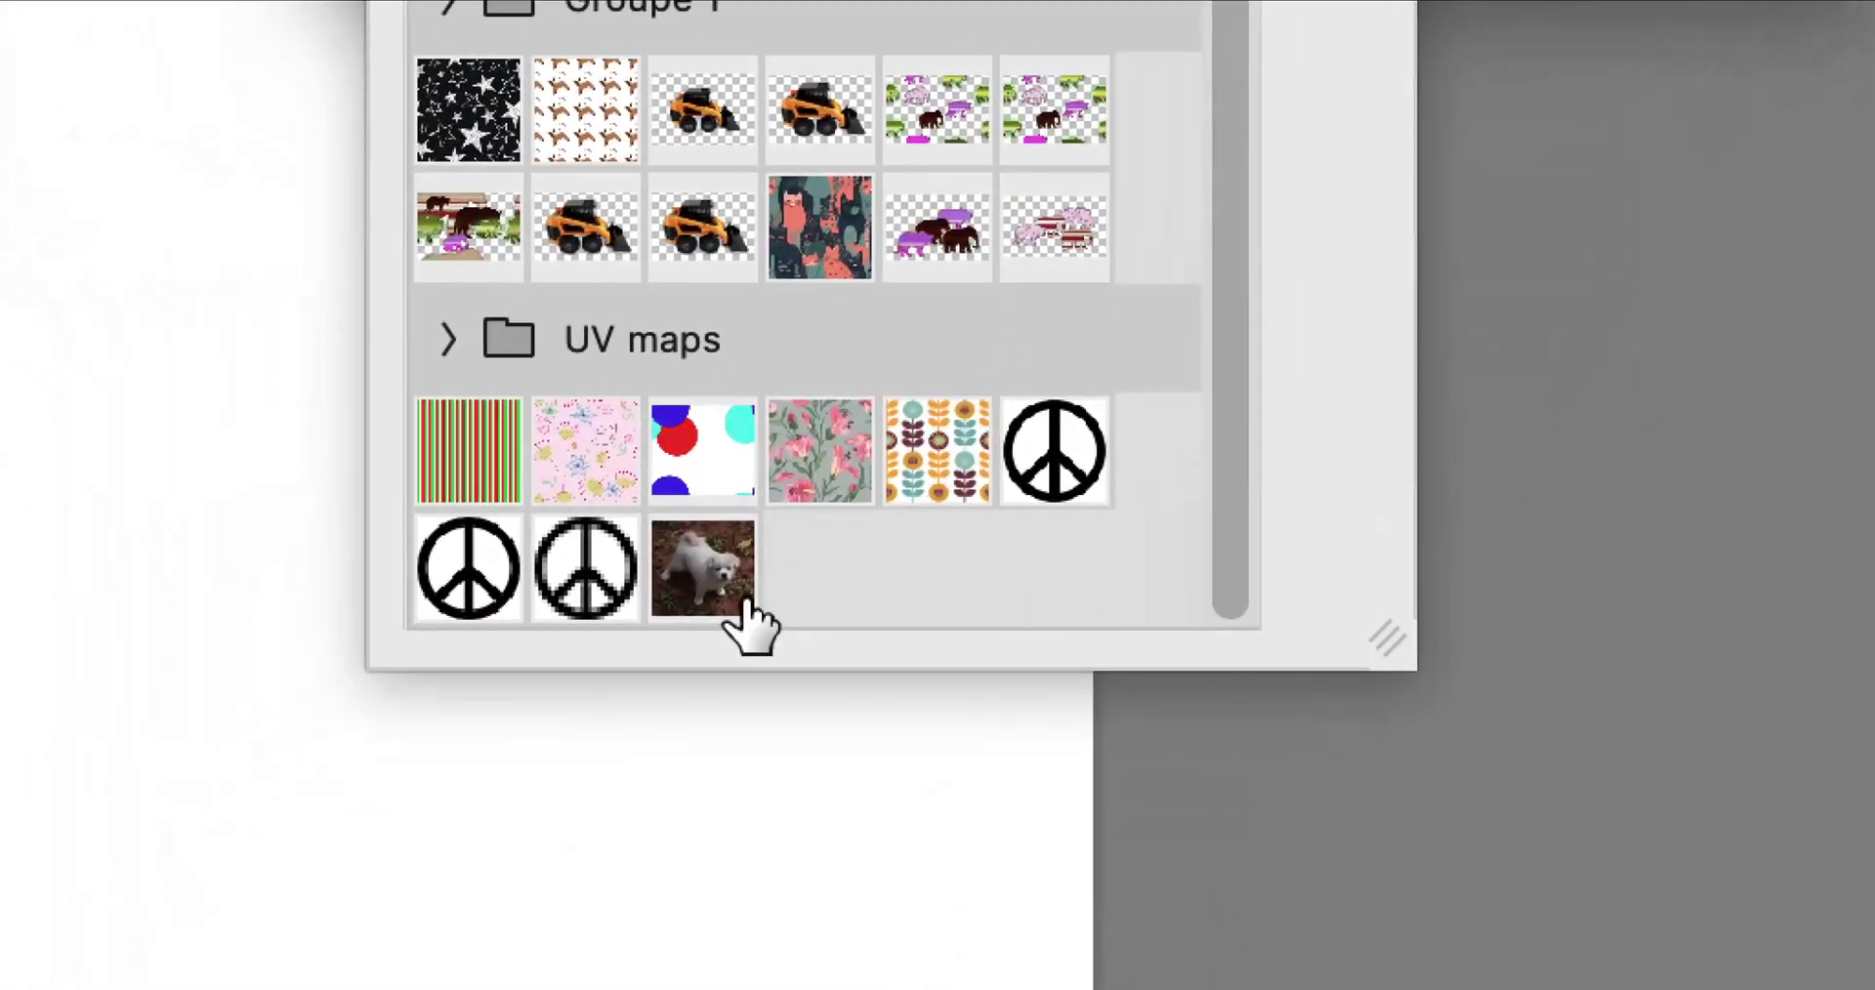
click(744, 615)
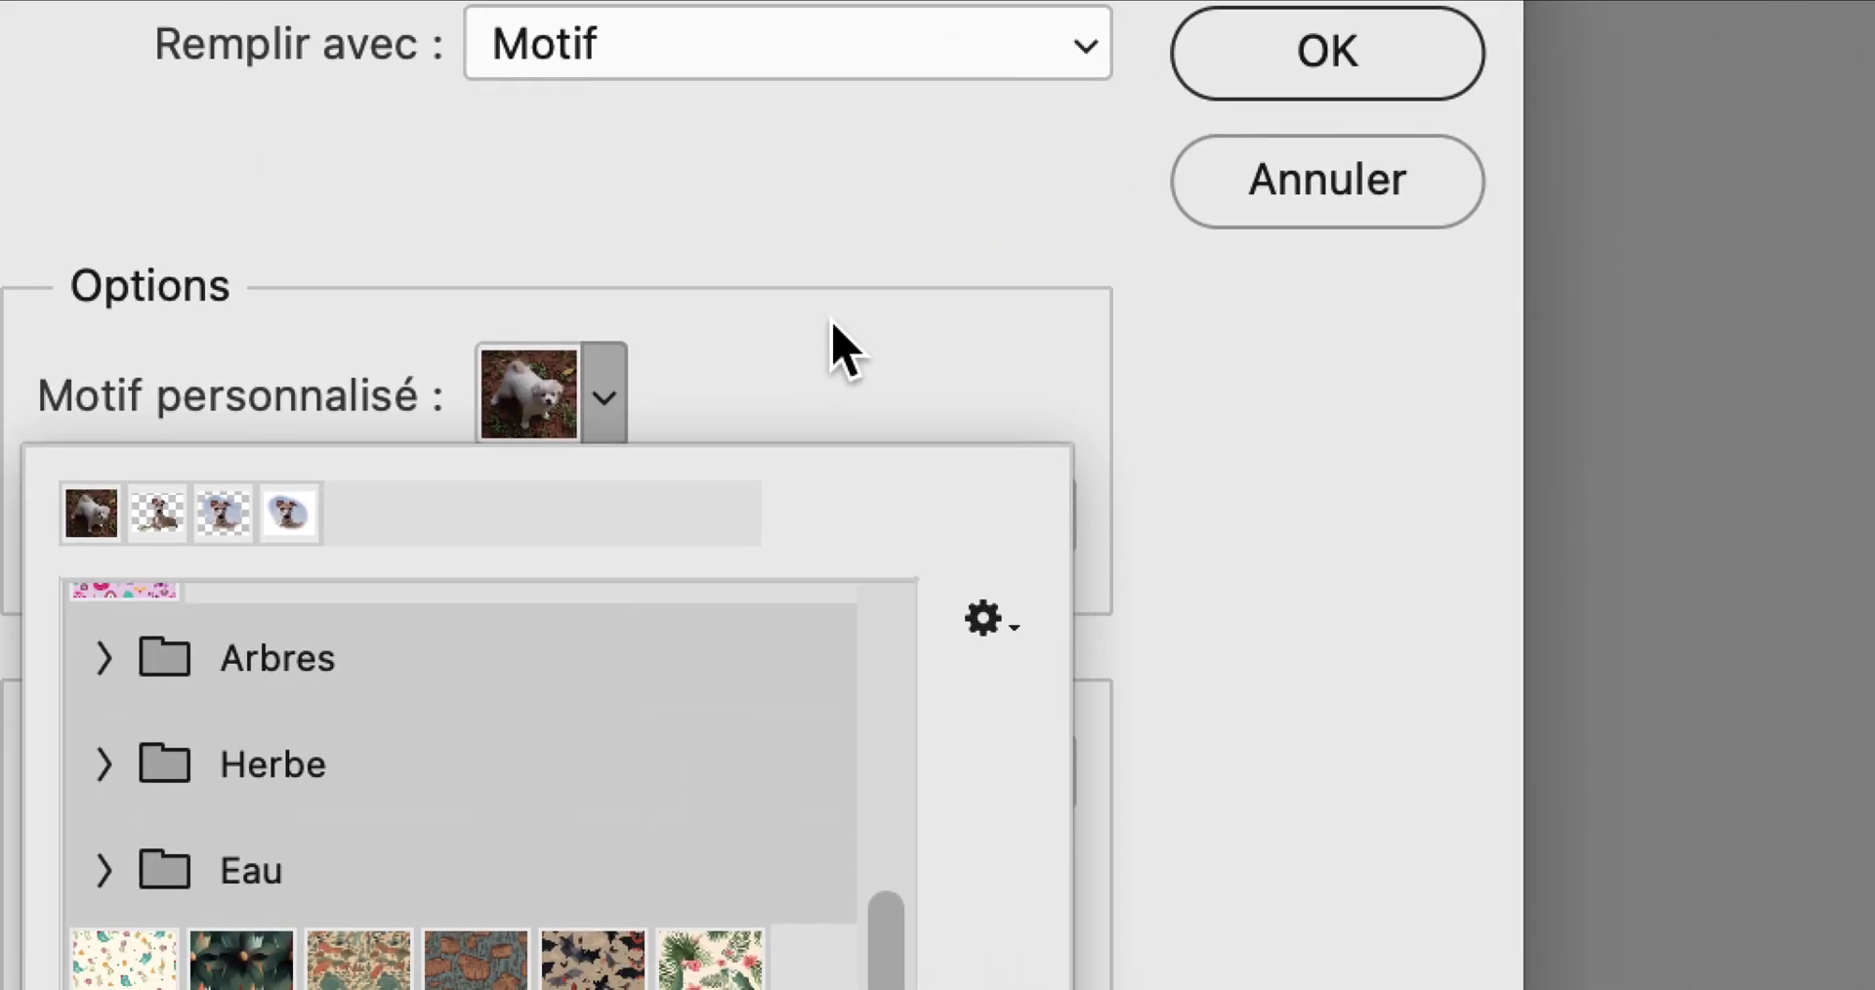
click(840, 347)
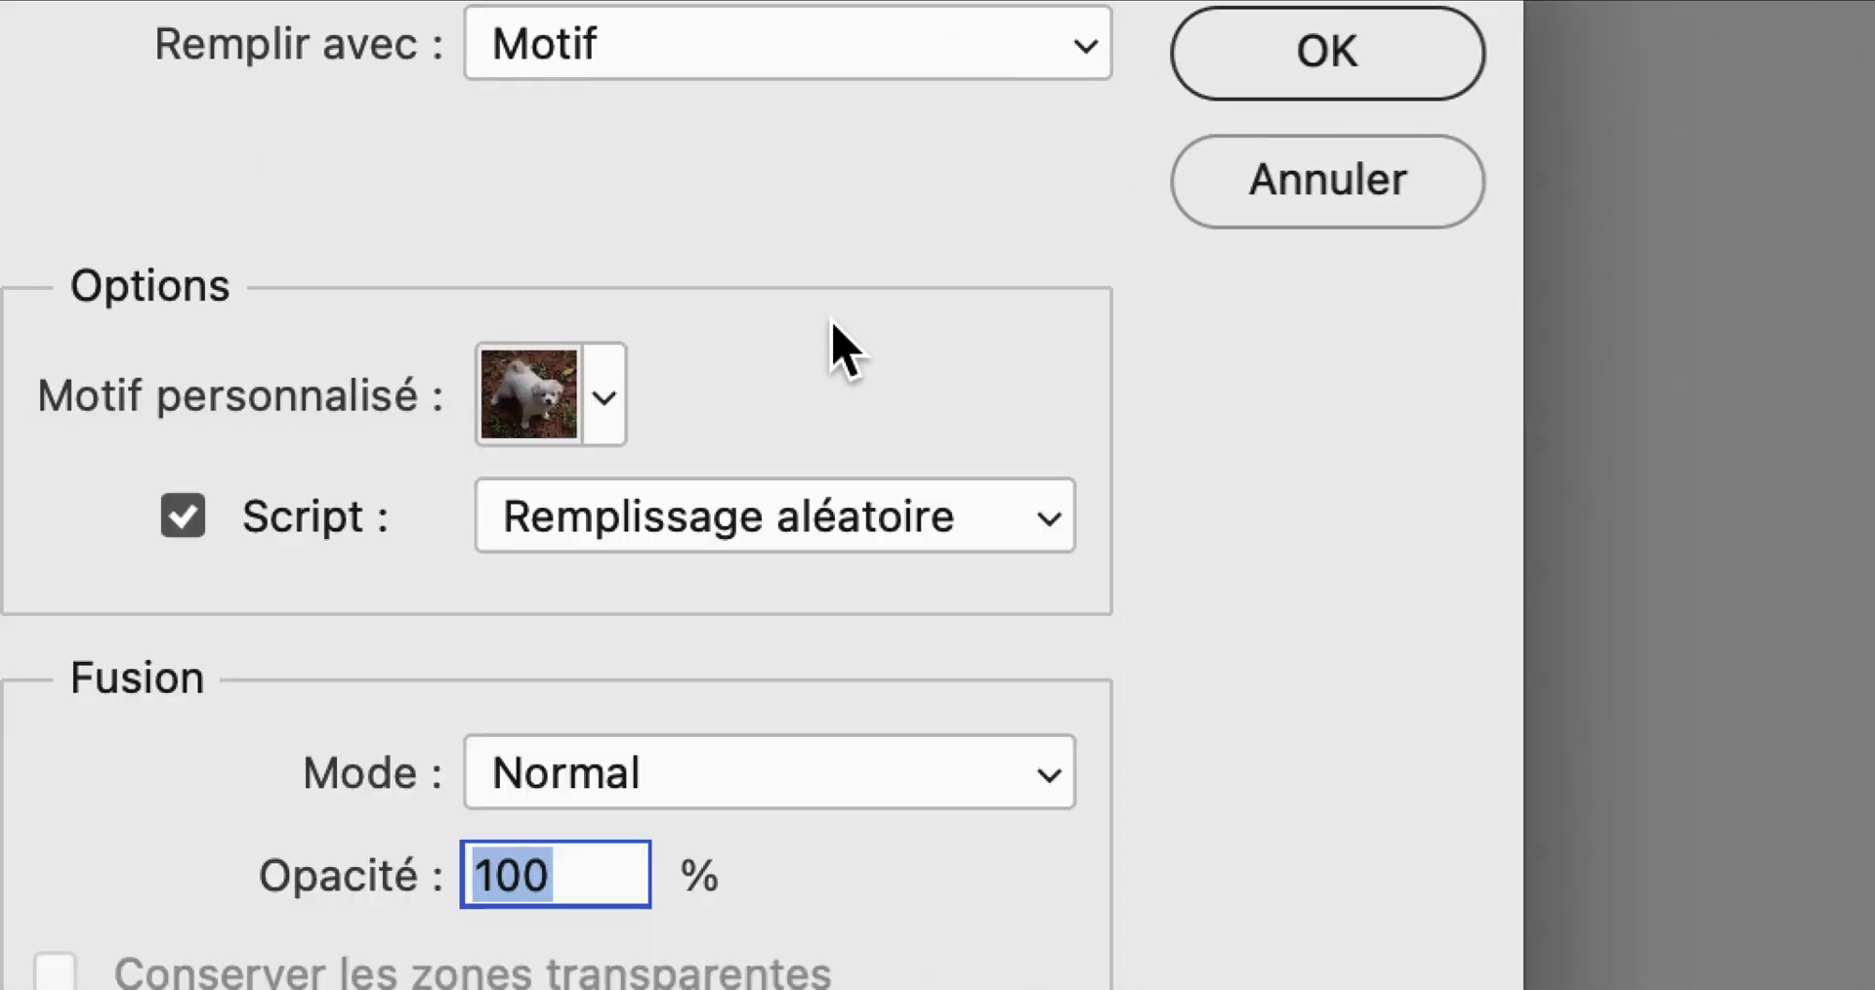
Set the fill script to Fond en brique and proceed to the brick fill settings for the puppy pattern
click(628, 515)
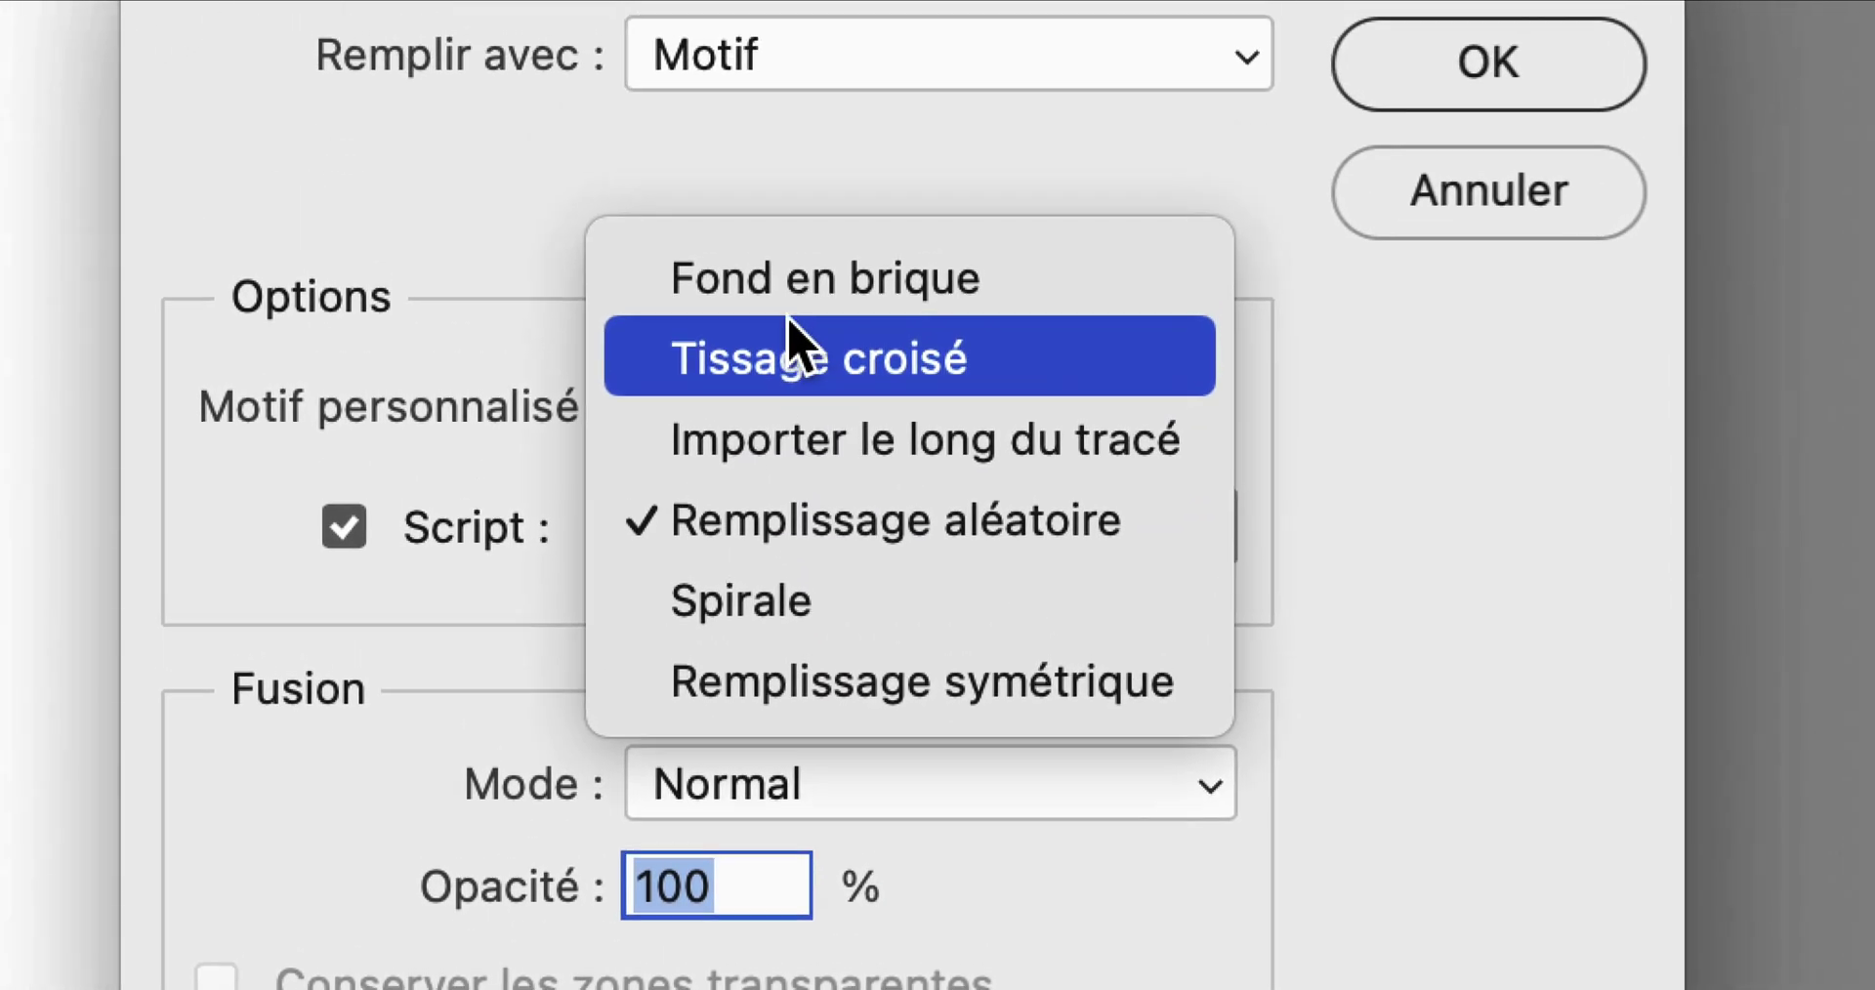
click(791, 191)
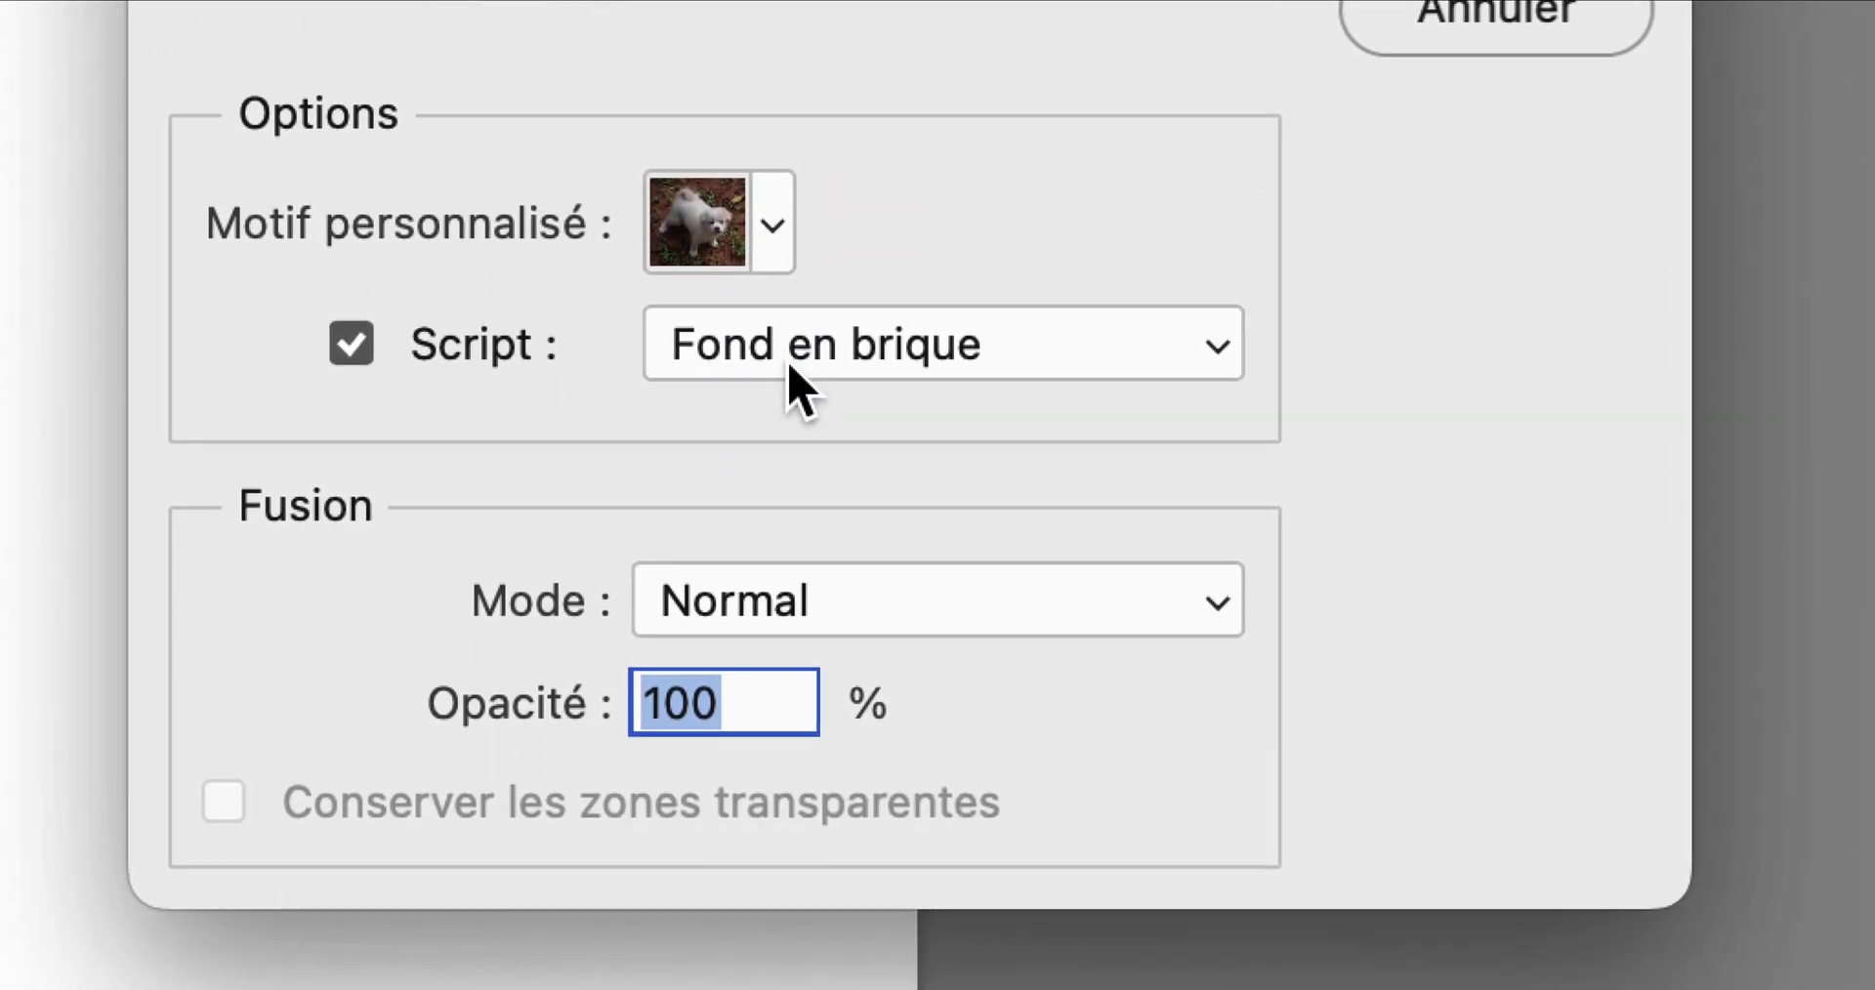
click(961, 352)
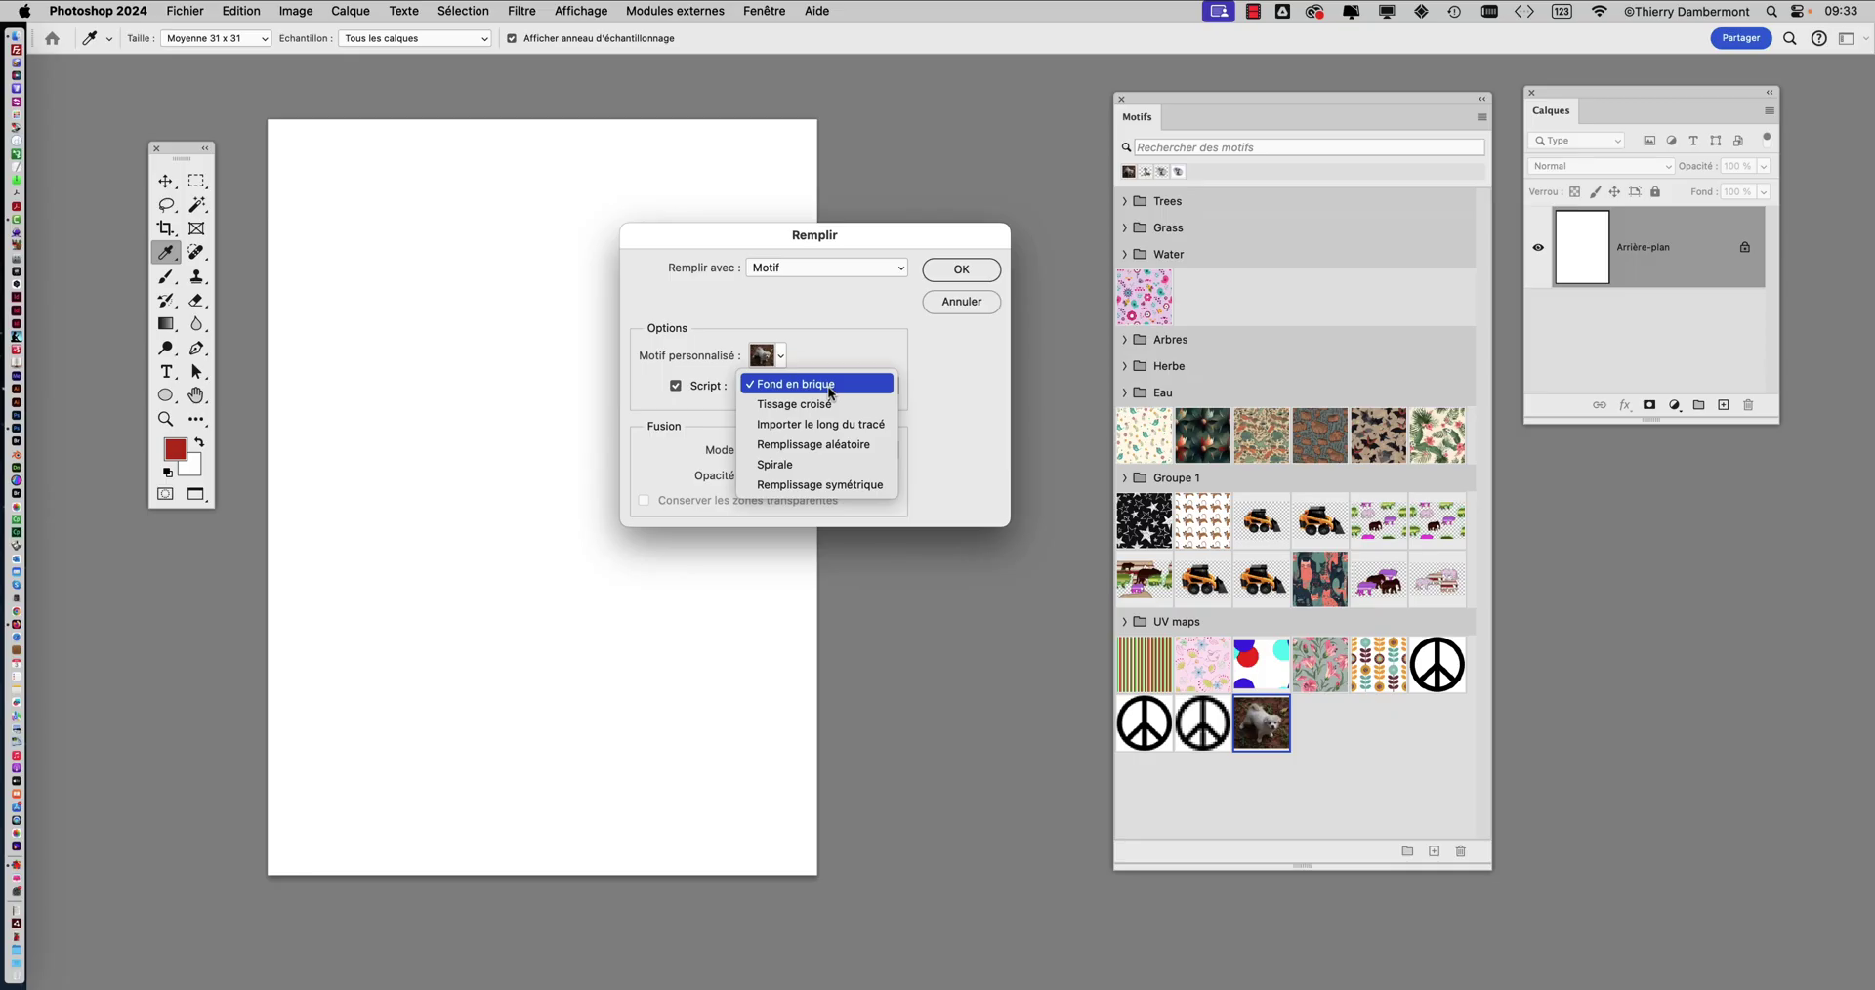
click(1335, 0)
click(957, 271)
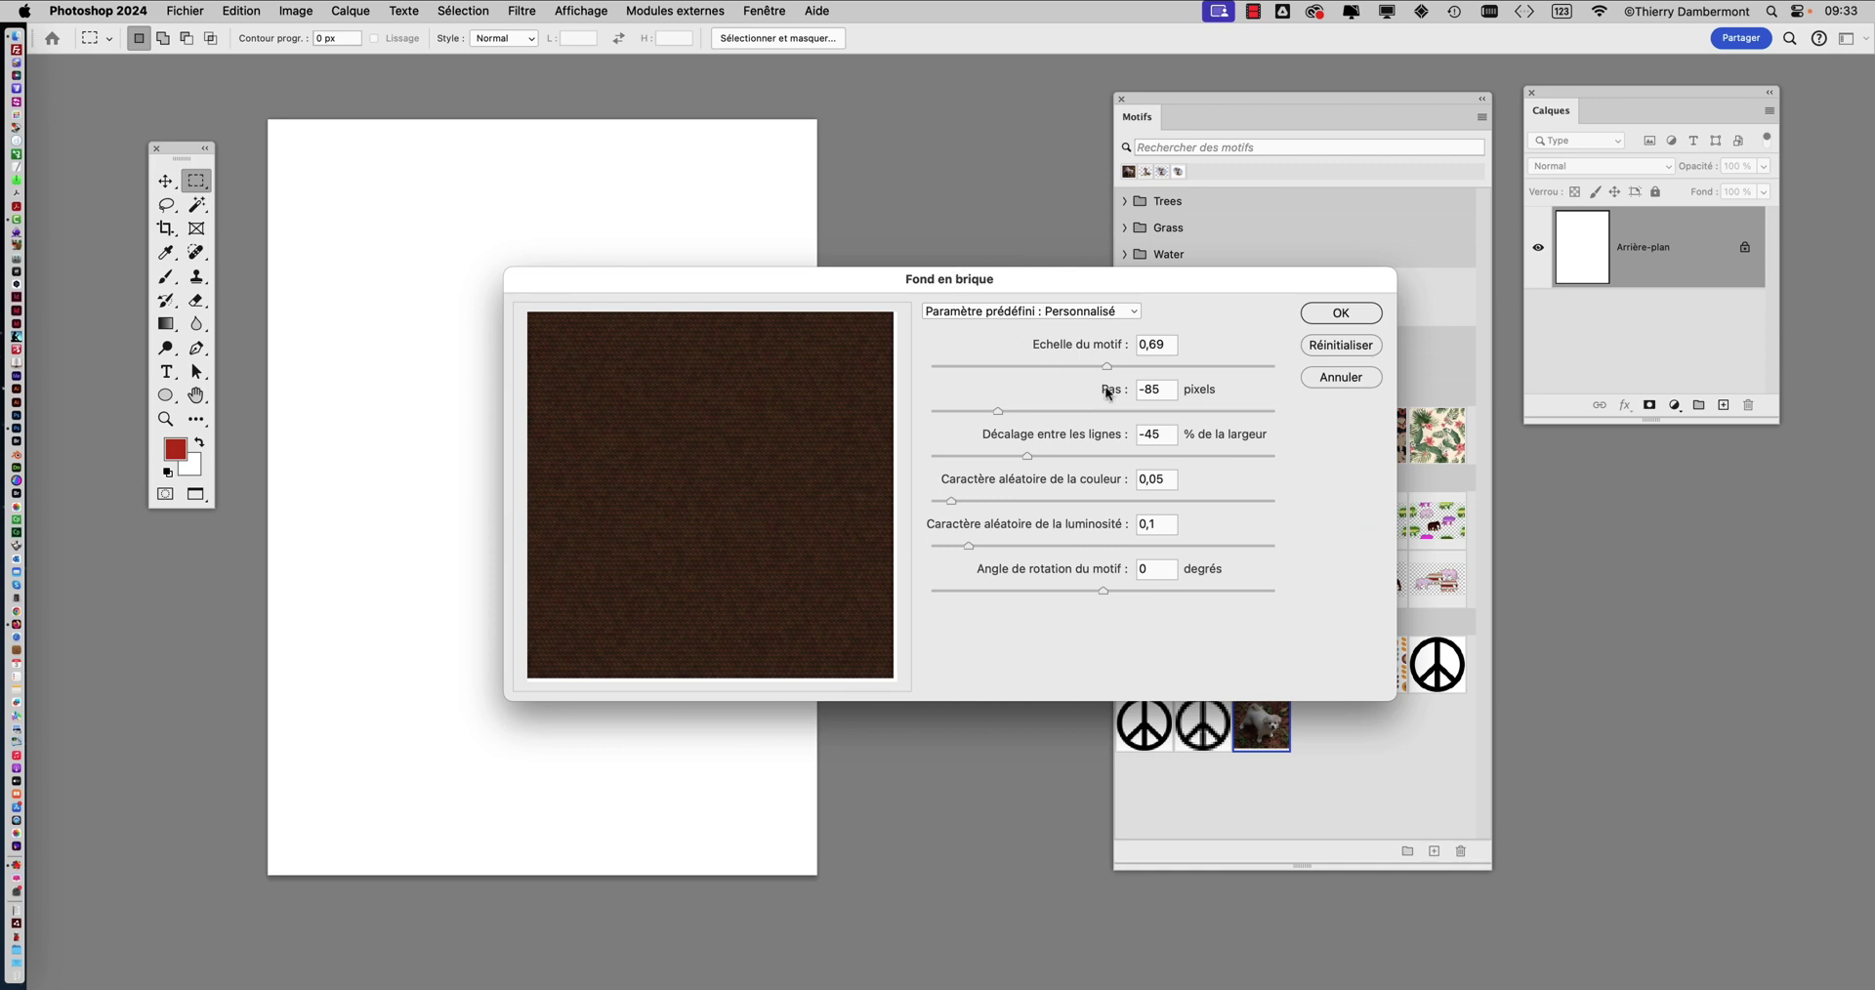
Try a pattern scale of 0,95 and a spacing of -719 pixels for the brick fill
drag(1023, 366, 951, 408)
click(981, 412)
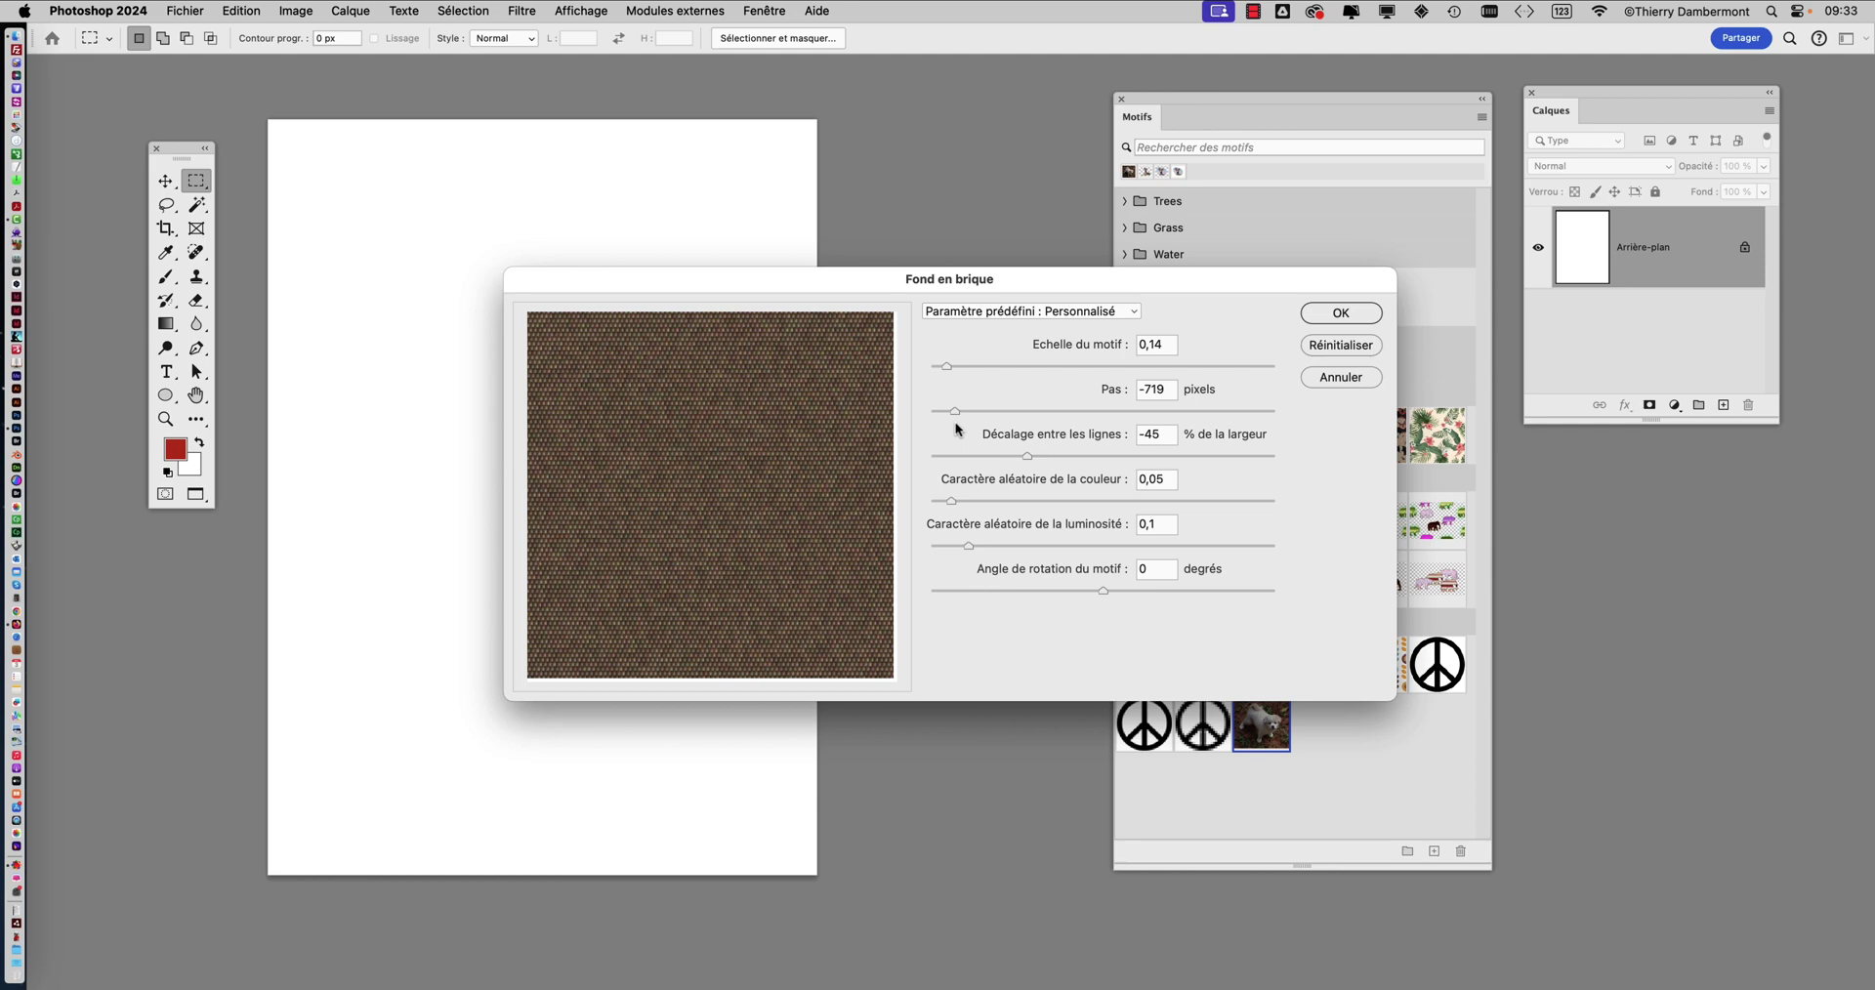
drag(982, 368, 1182, 367)
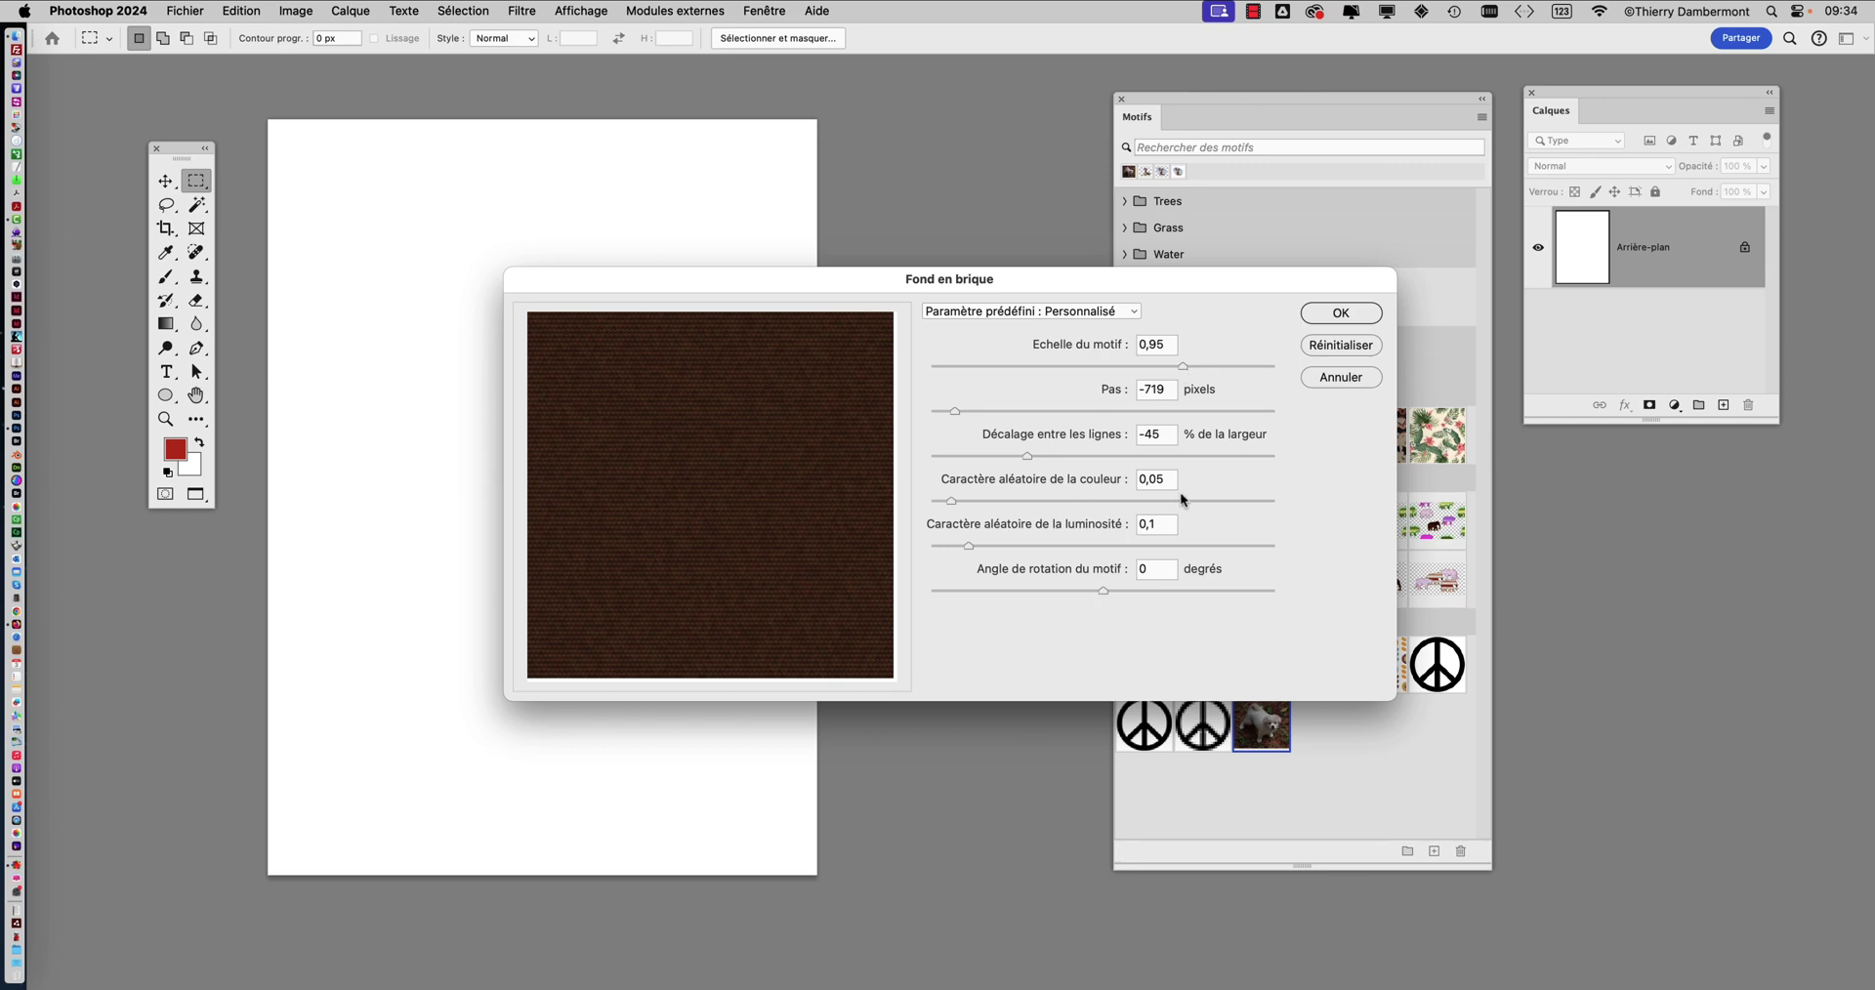
Restore the brick fill settings to the Par défaut preset and apply the fill to the blank page
click(1033, 312)
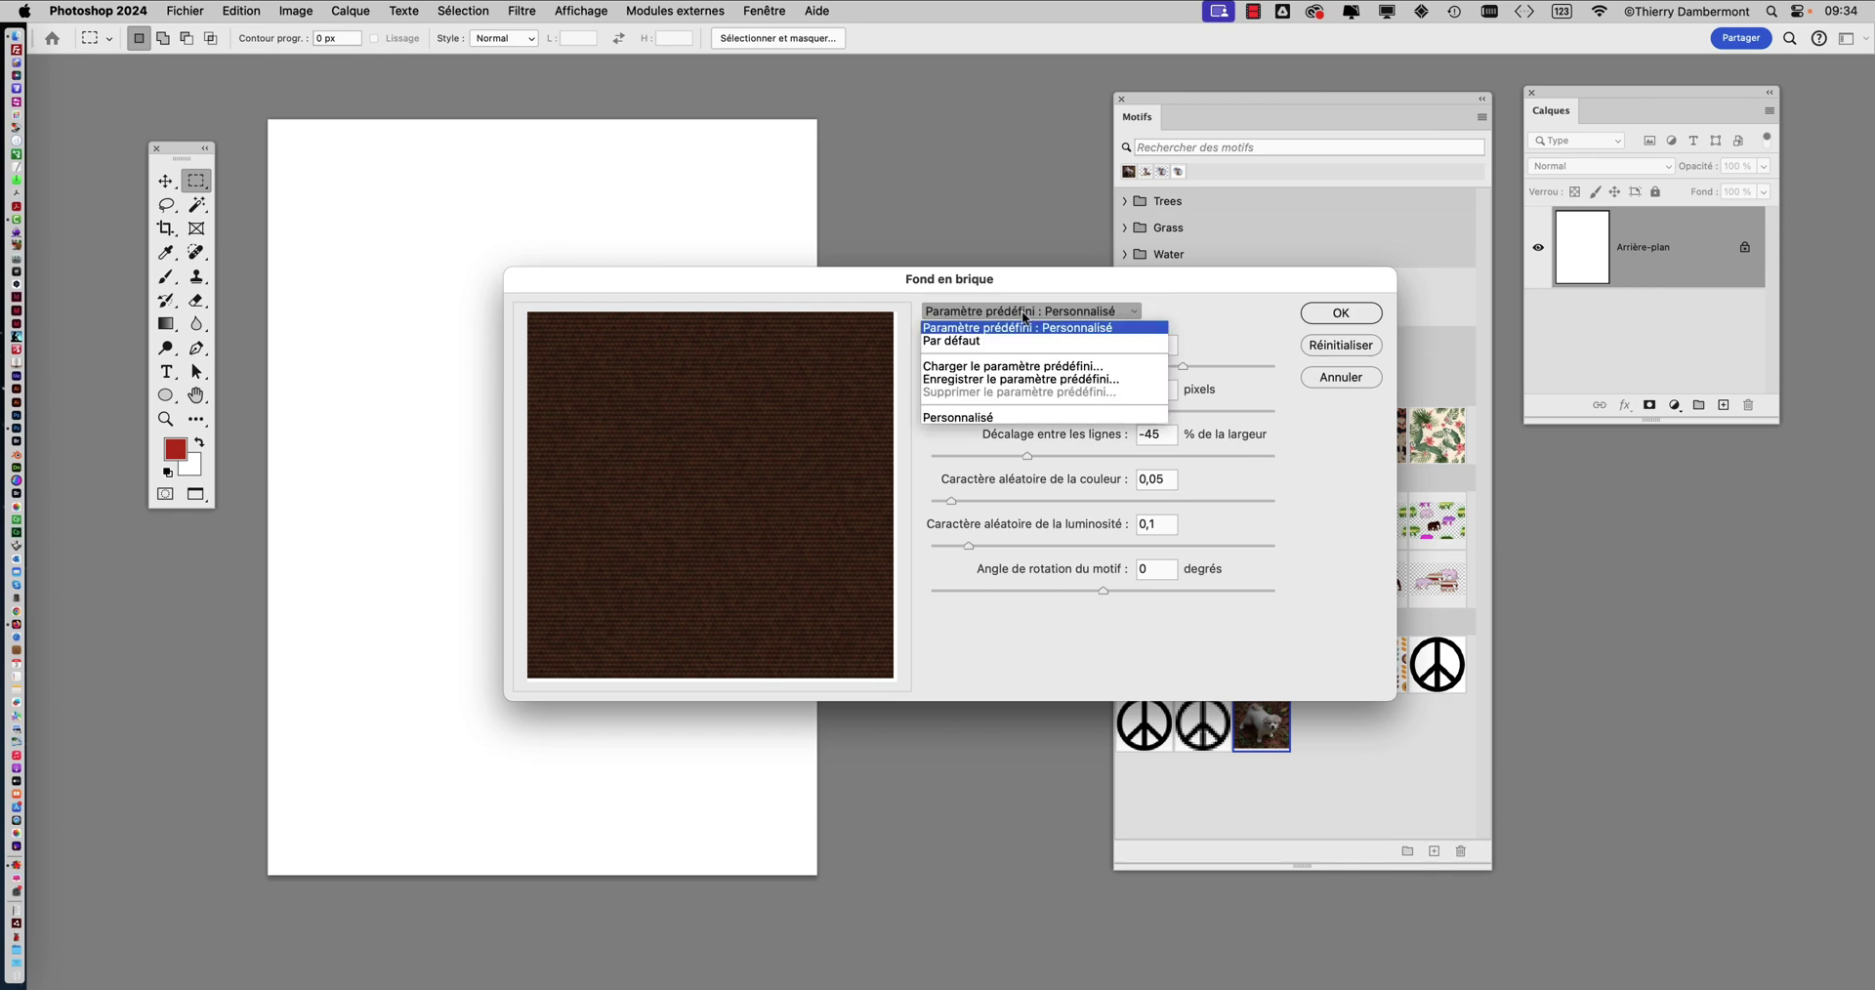
click(1019, 337)
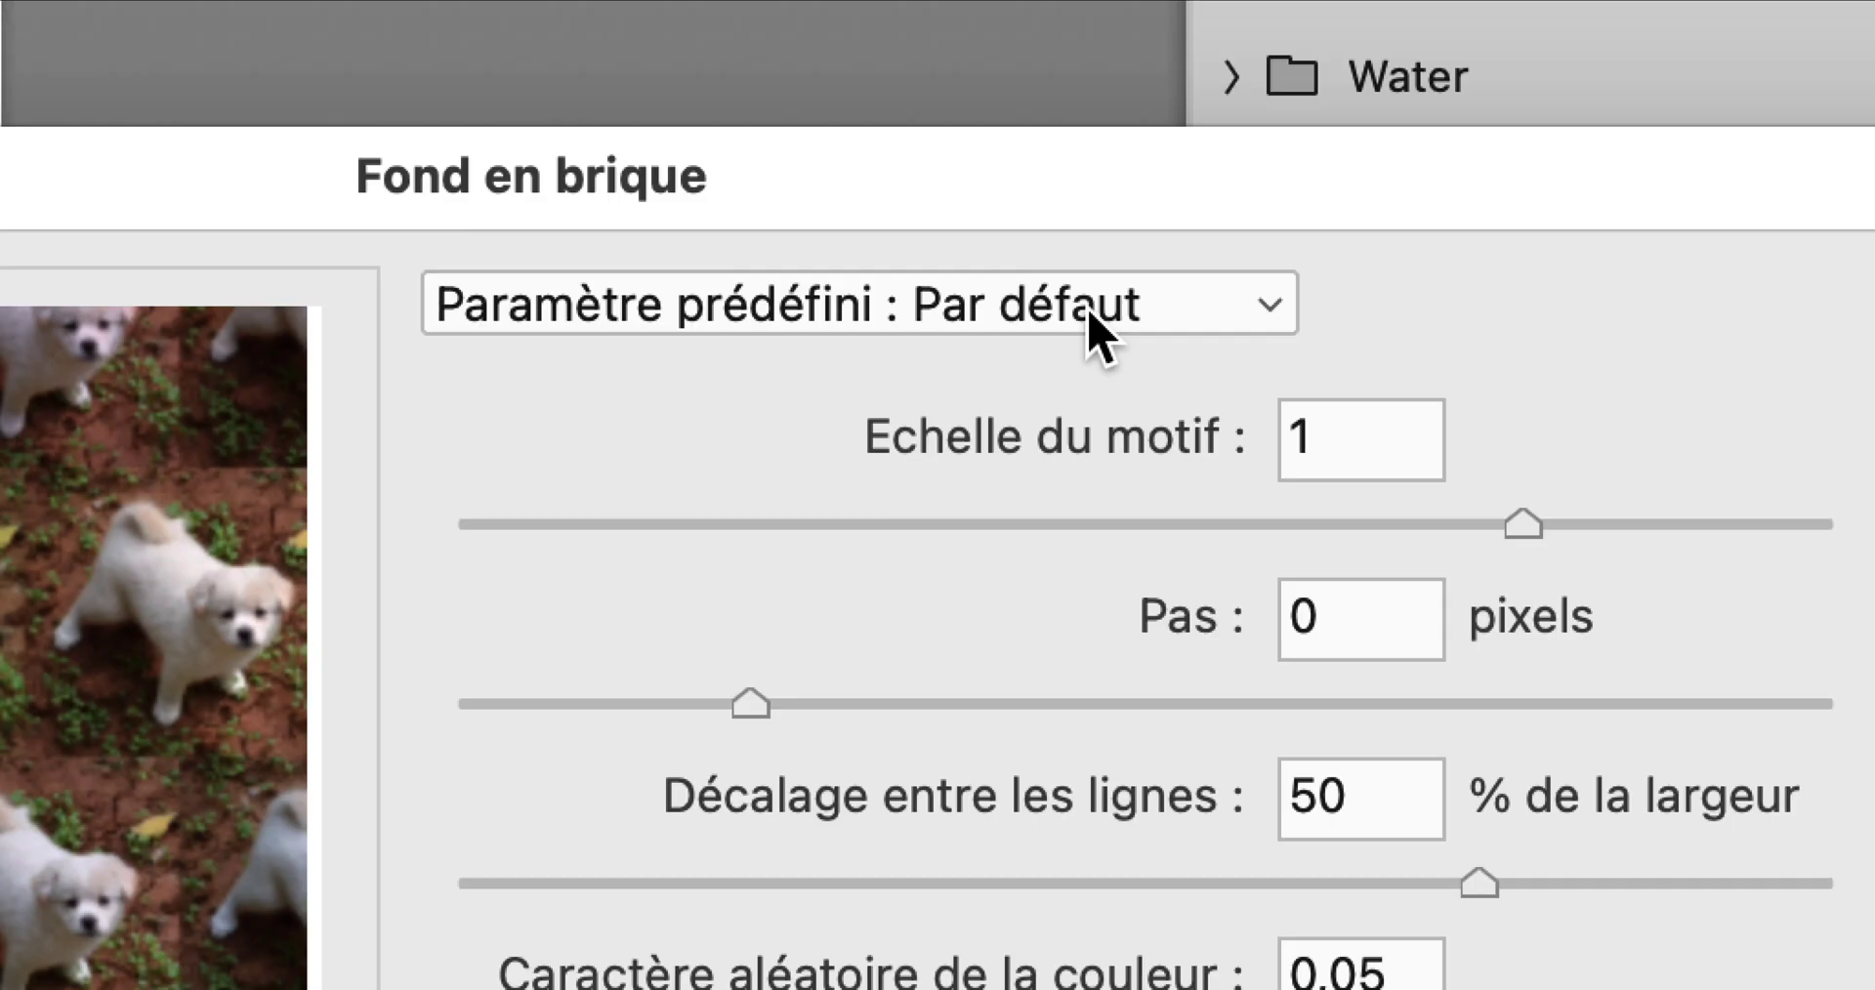
click(1093, 310)
click(1092, 324)
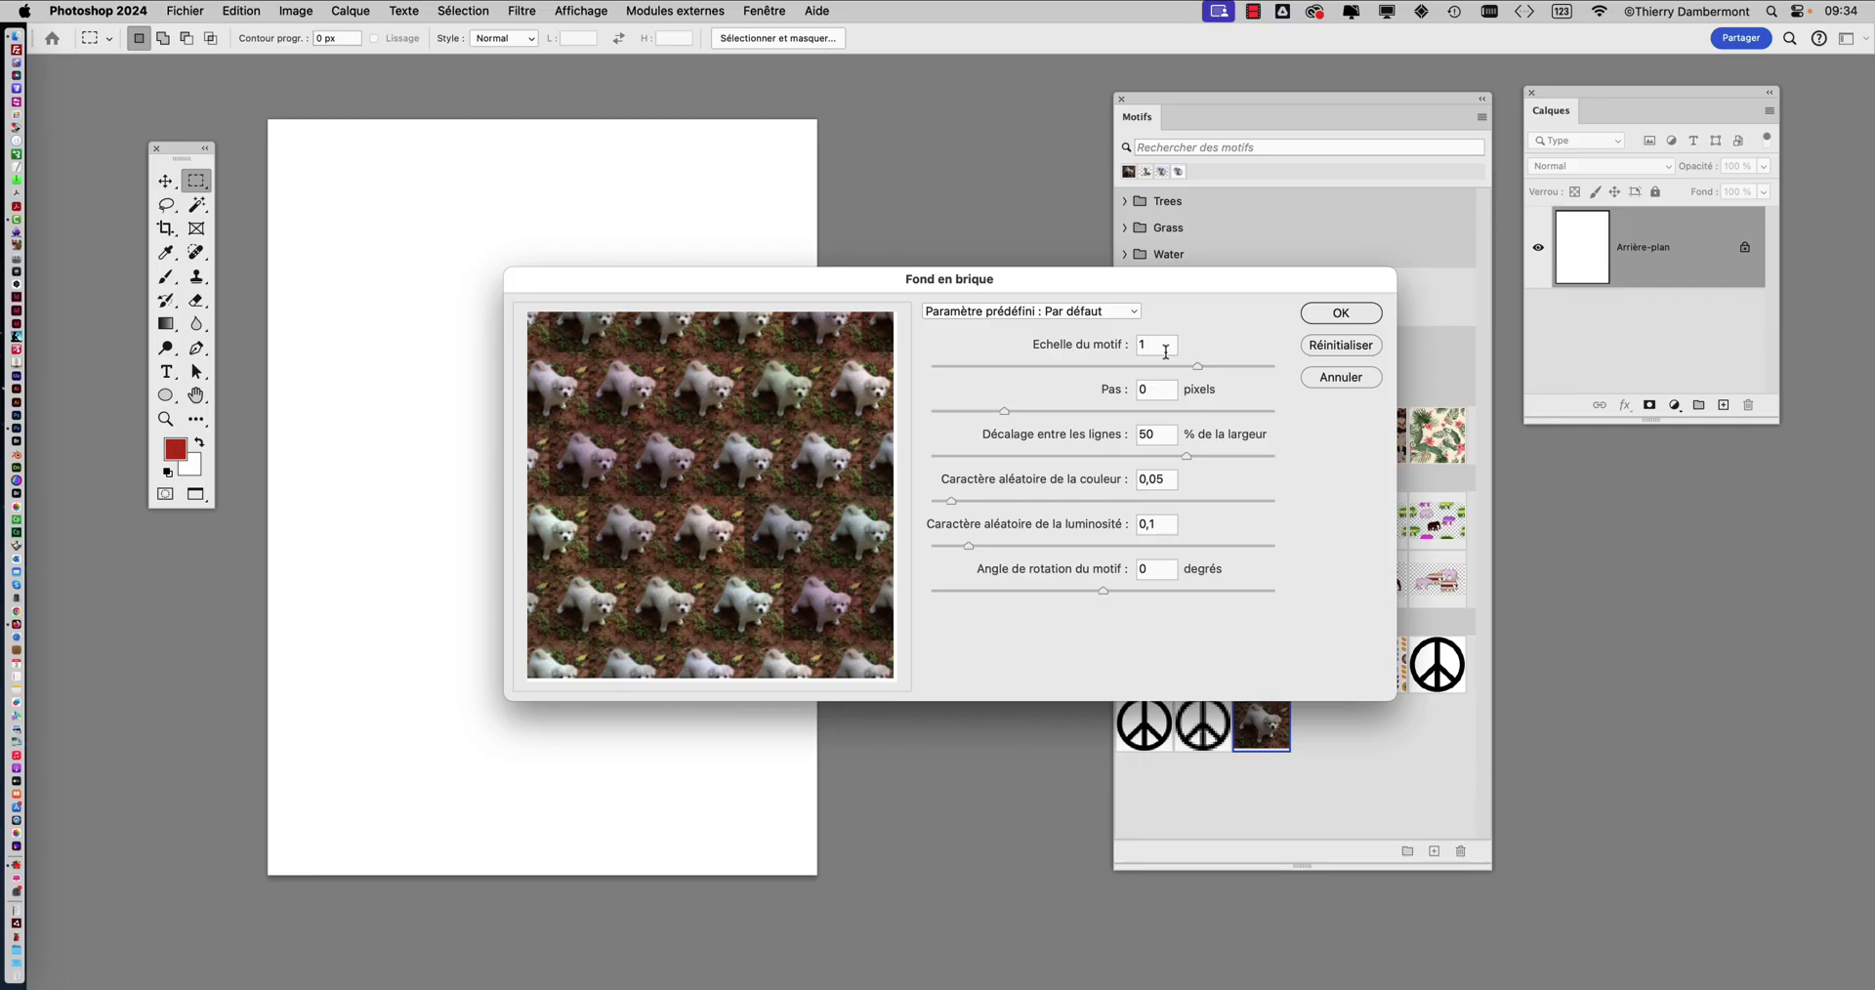
click(1362, 314)
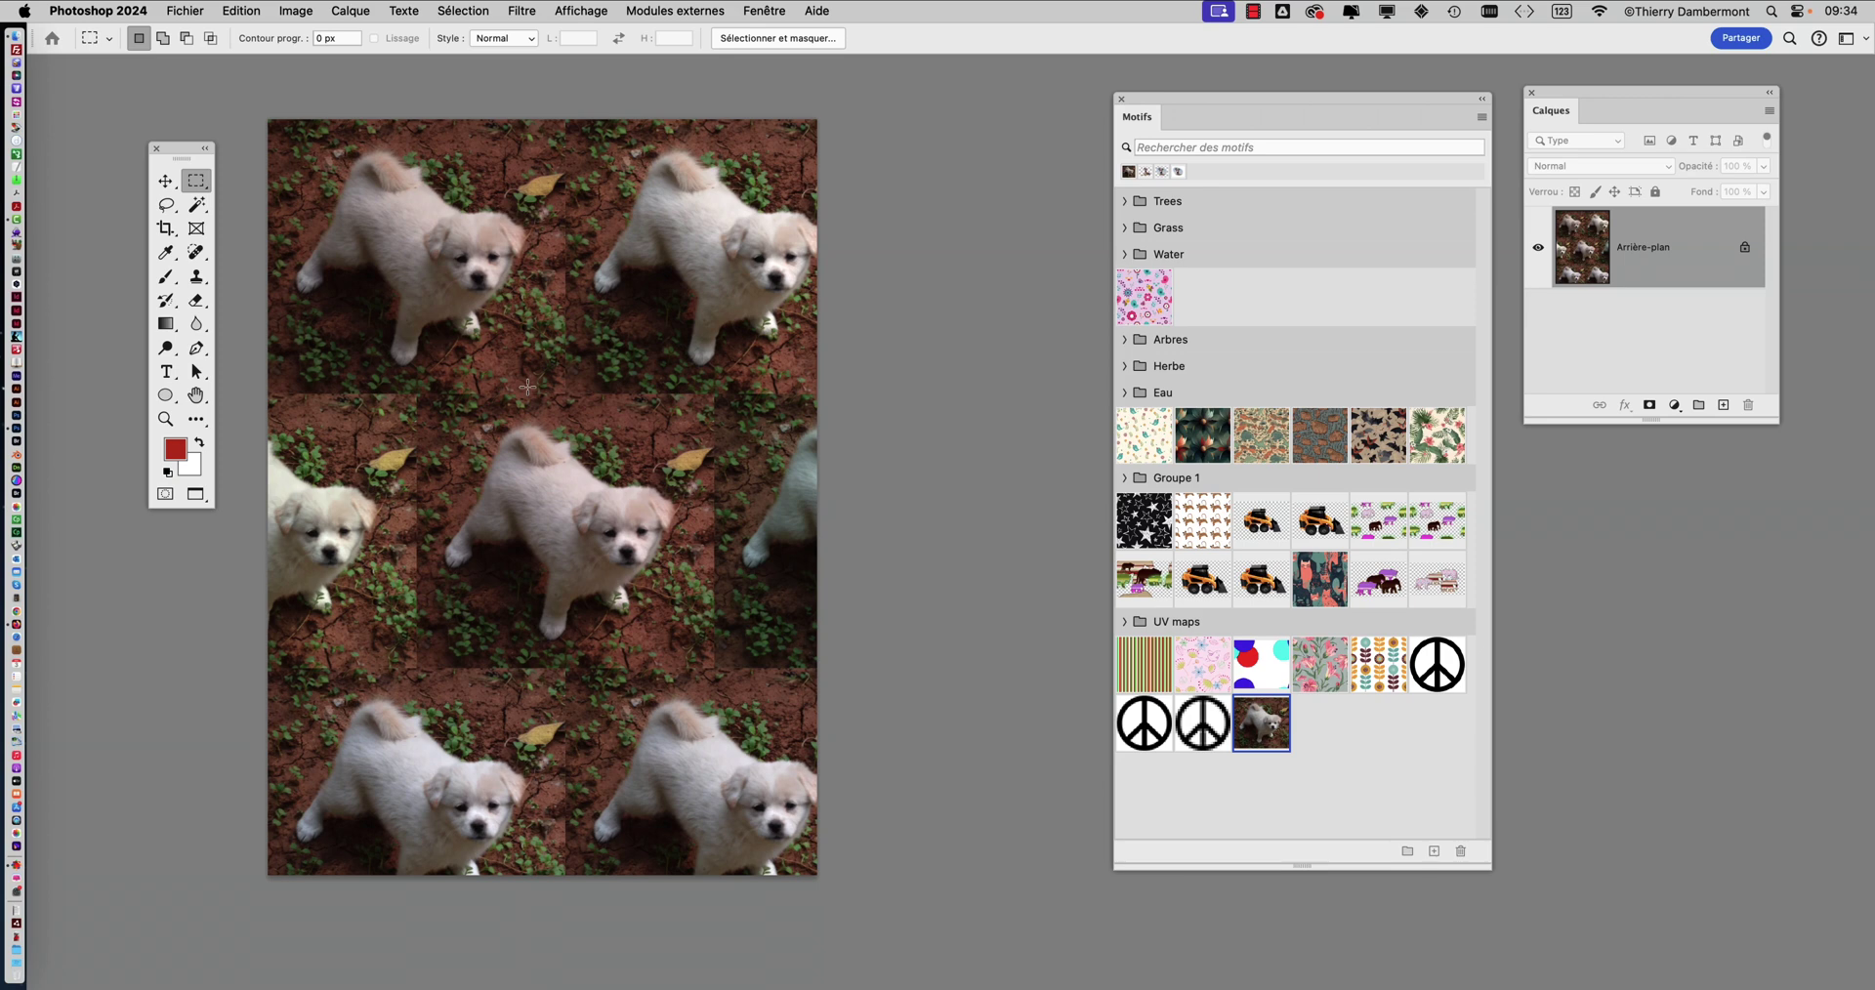
Move the Fill dialog clear of the page and refill the page with the puppy pattern with Script turned off
key(shift+F5)
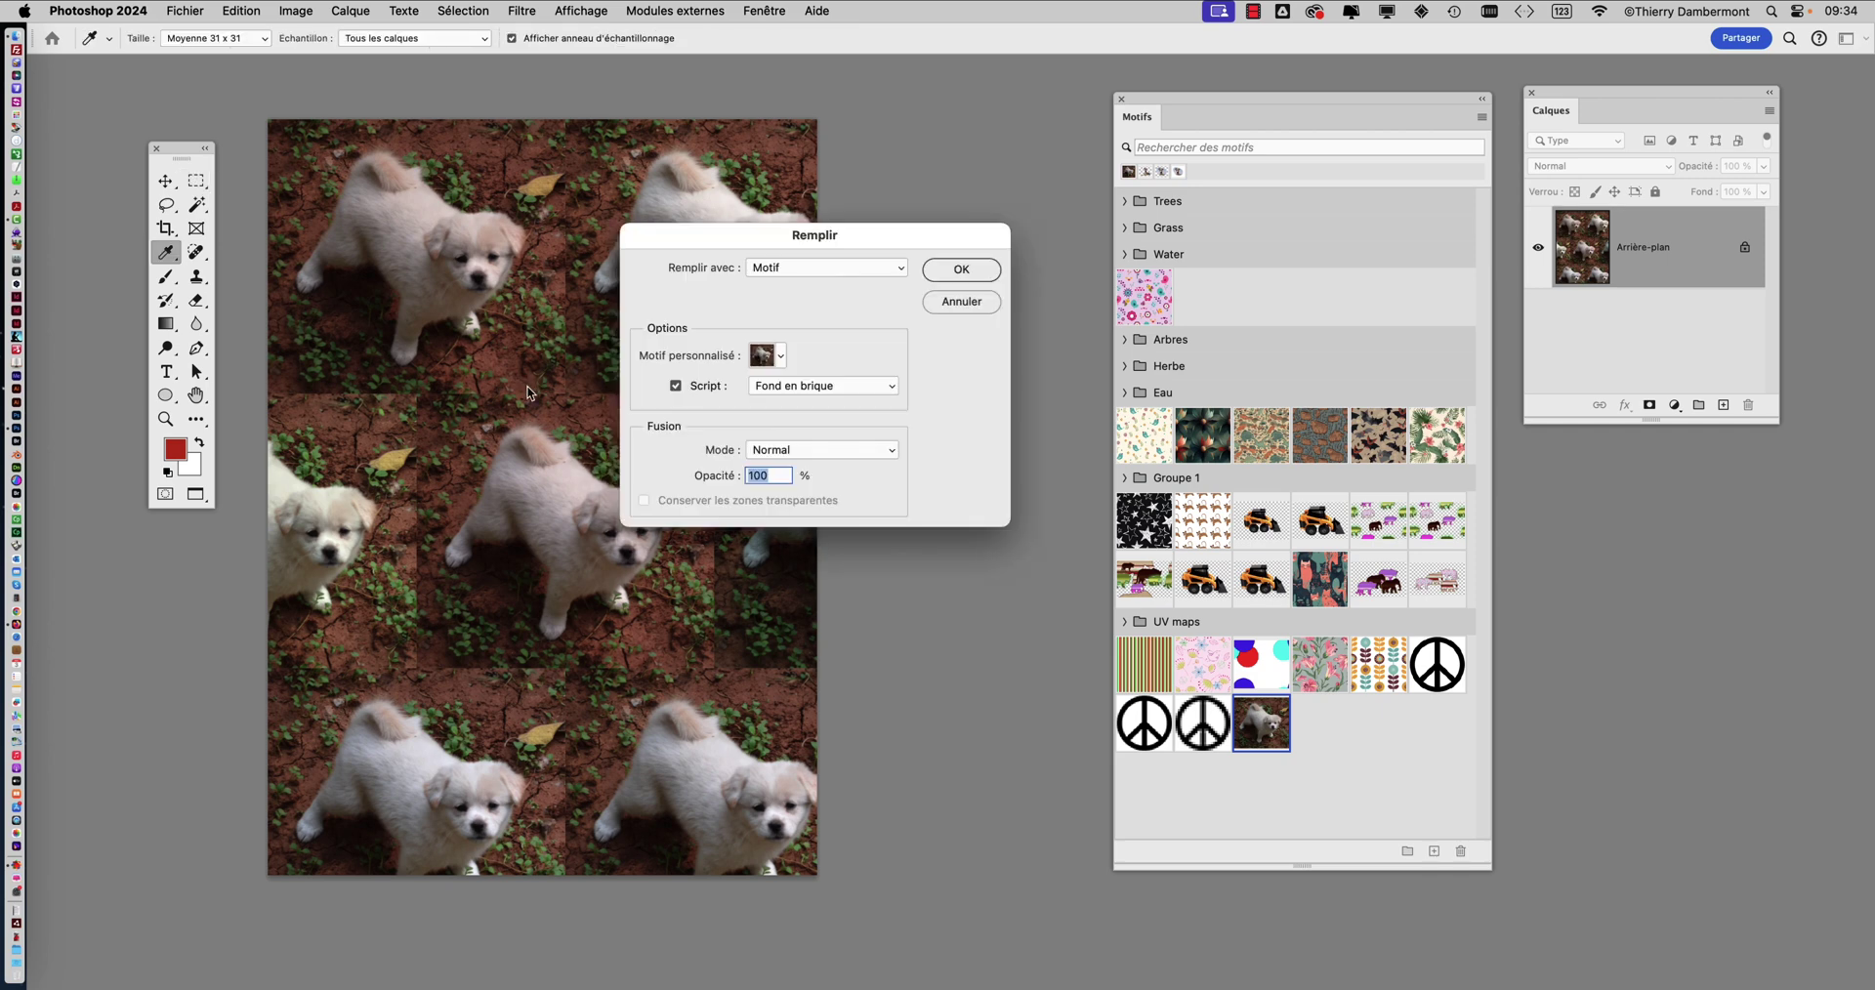
drag(759, 241, 1040, 289)
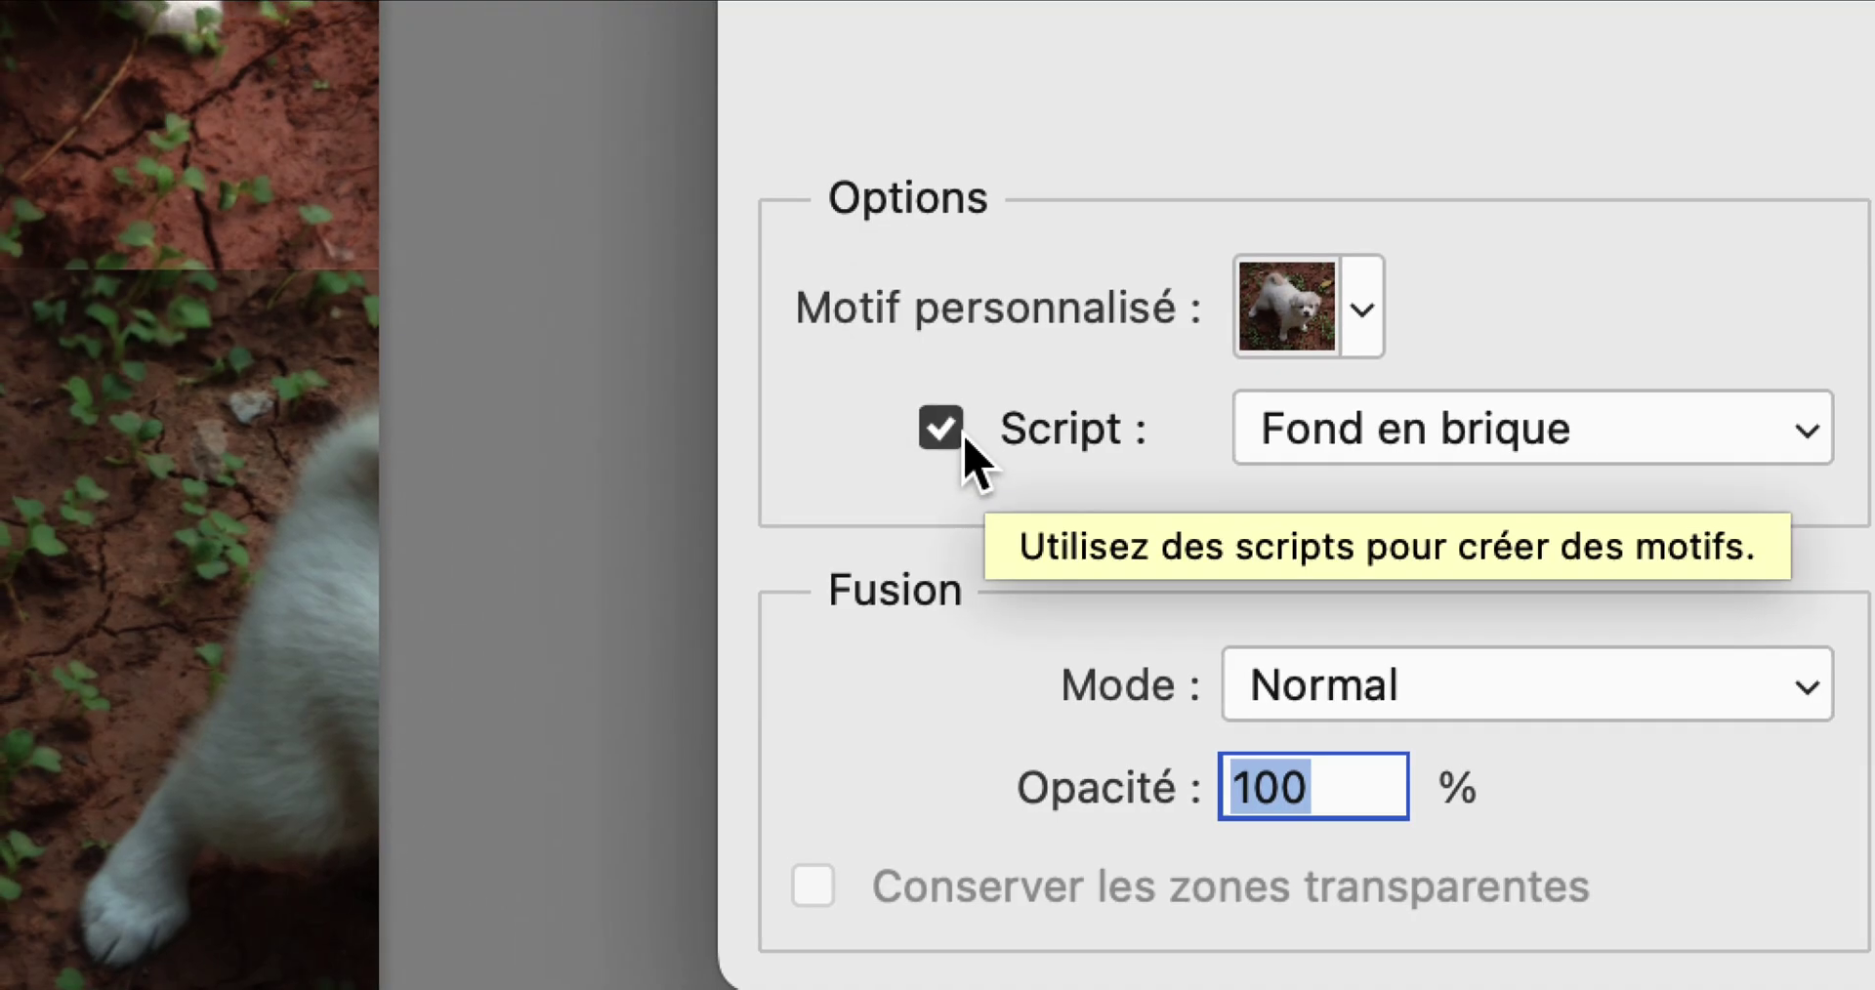
click(945, 424)
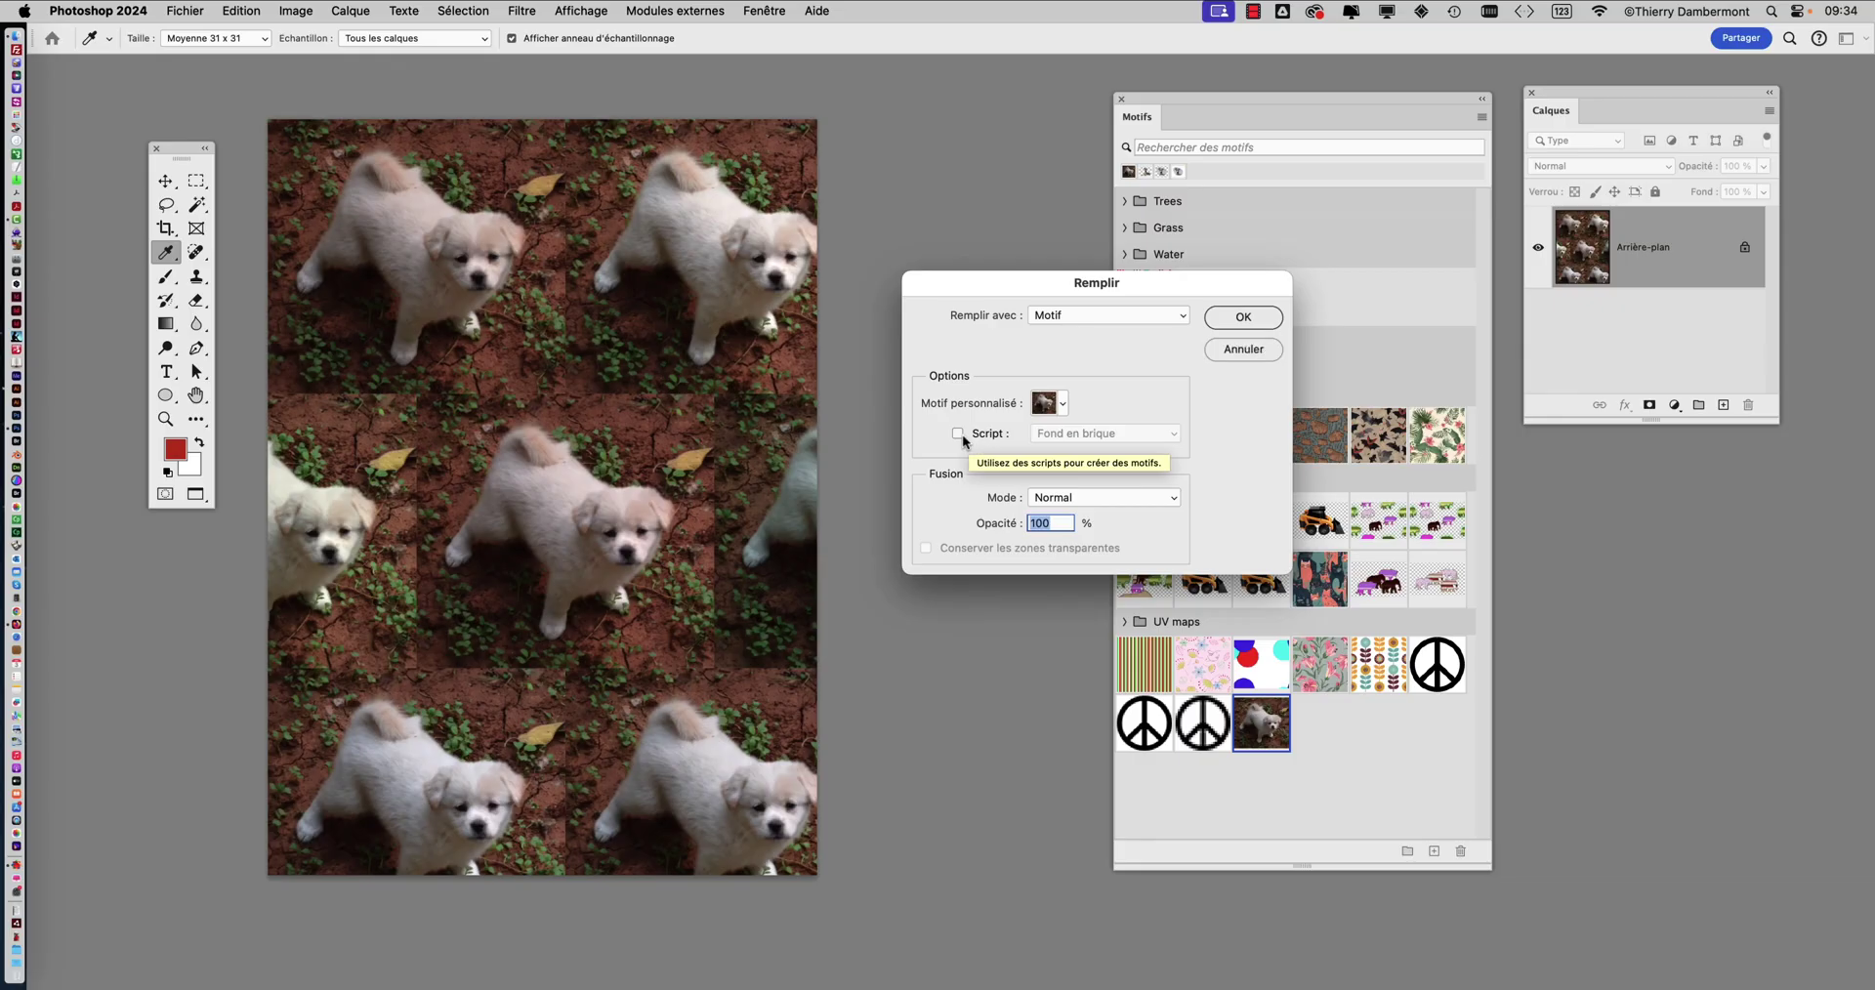
click(1237, 322)
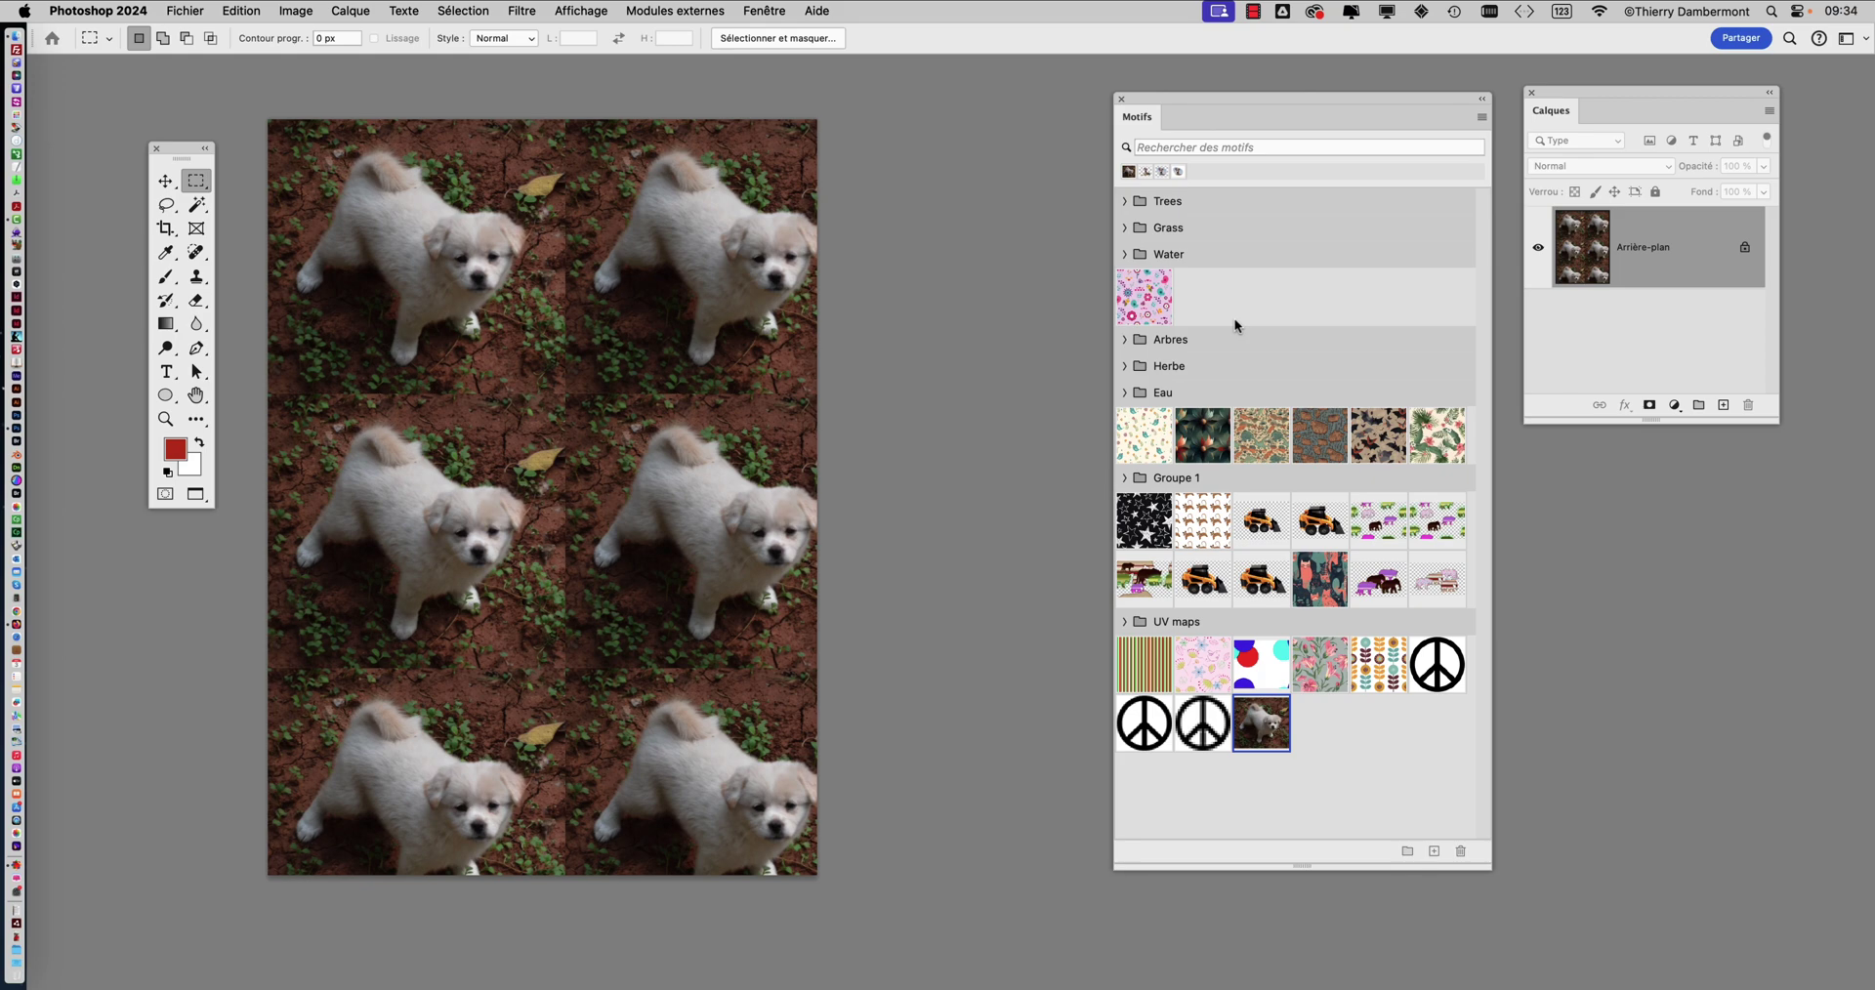
Refill the page with the puppy pattern using the Fond en brique script and its default preset
key(shift+F5)
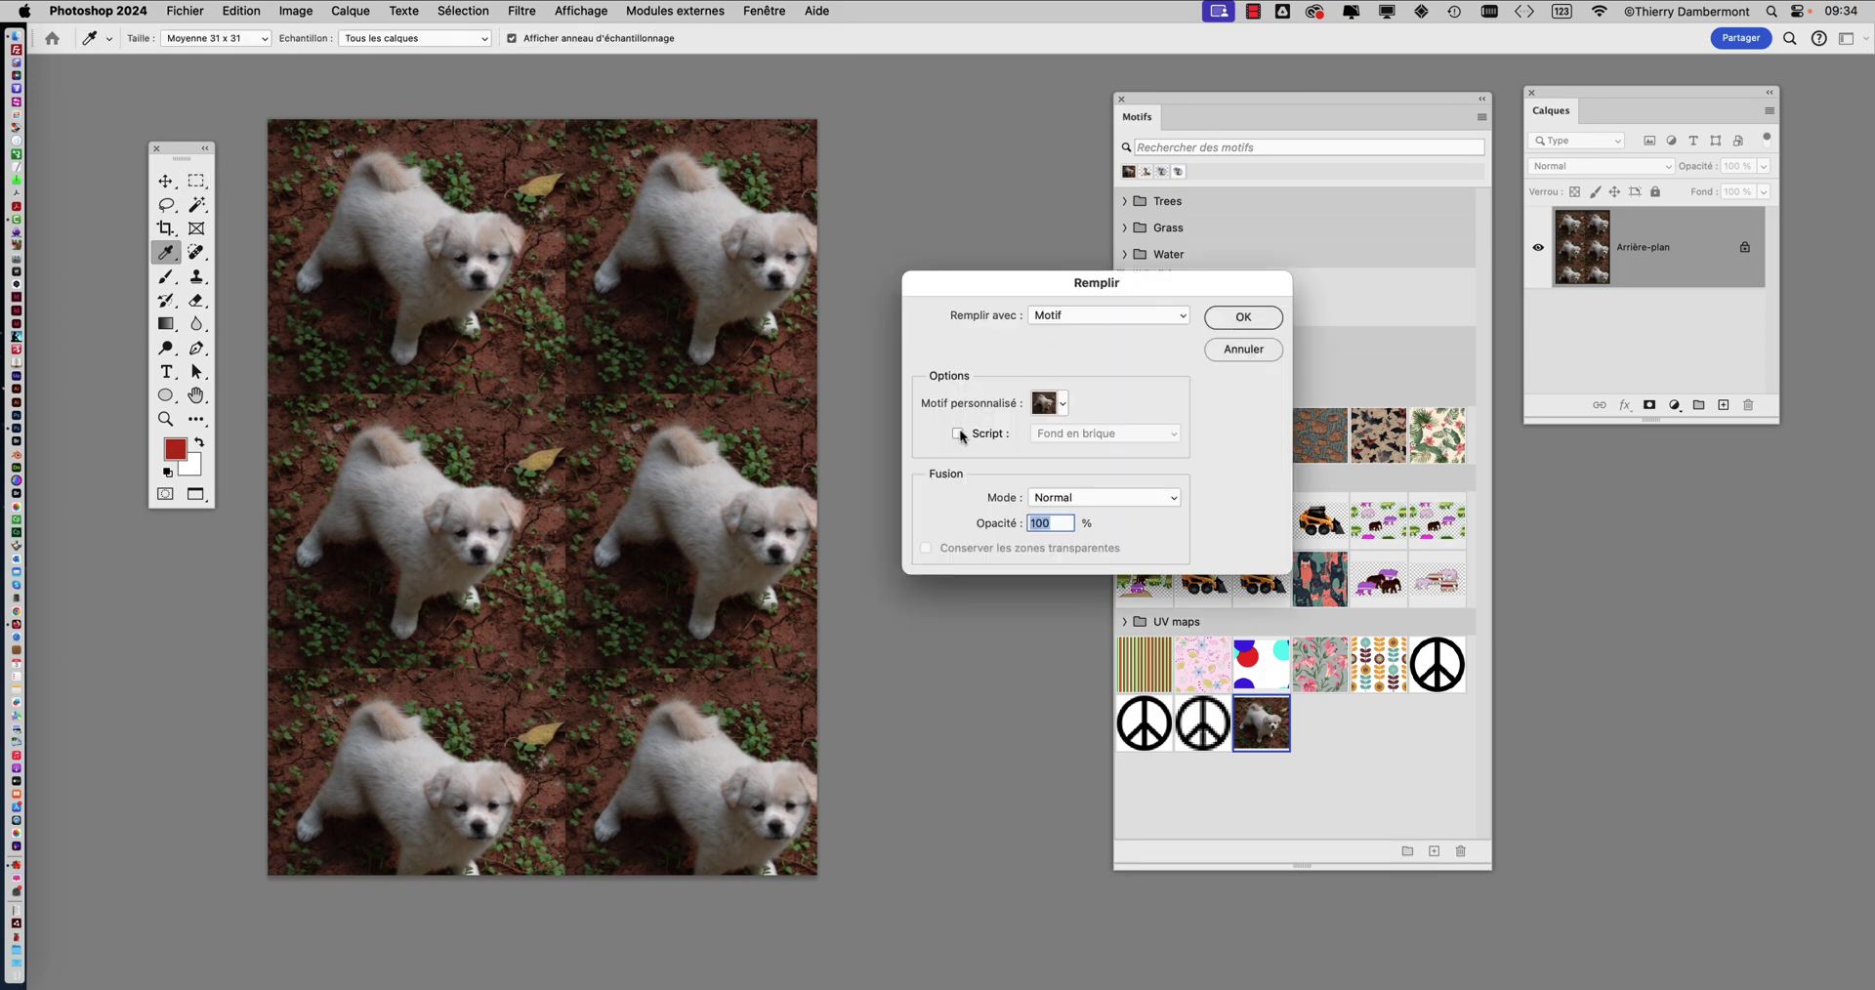
click(958, 433)
click(1242, 320)
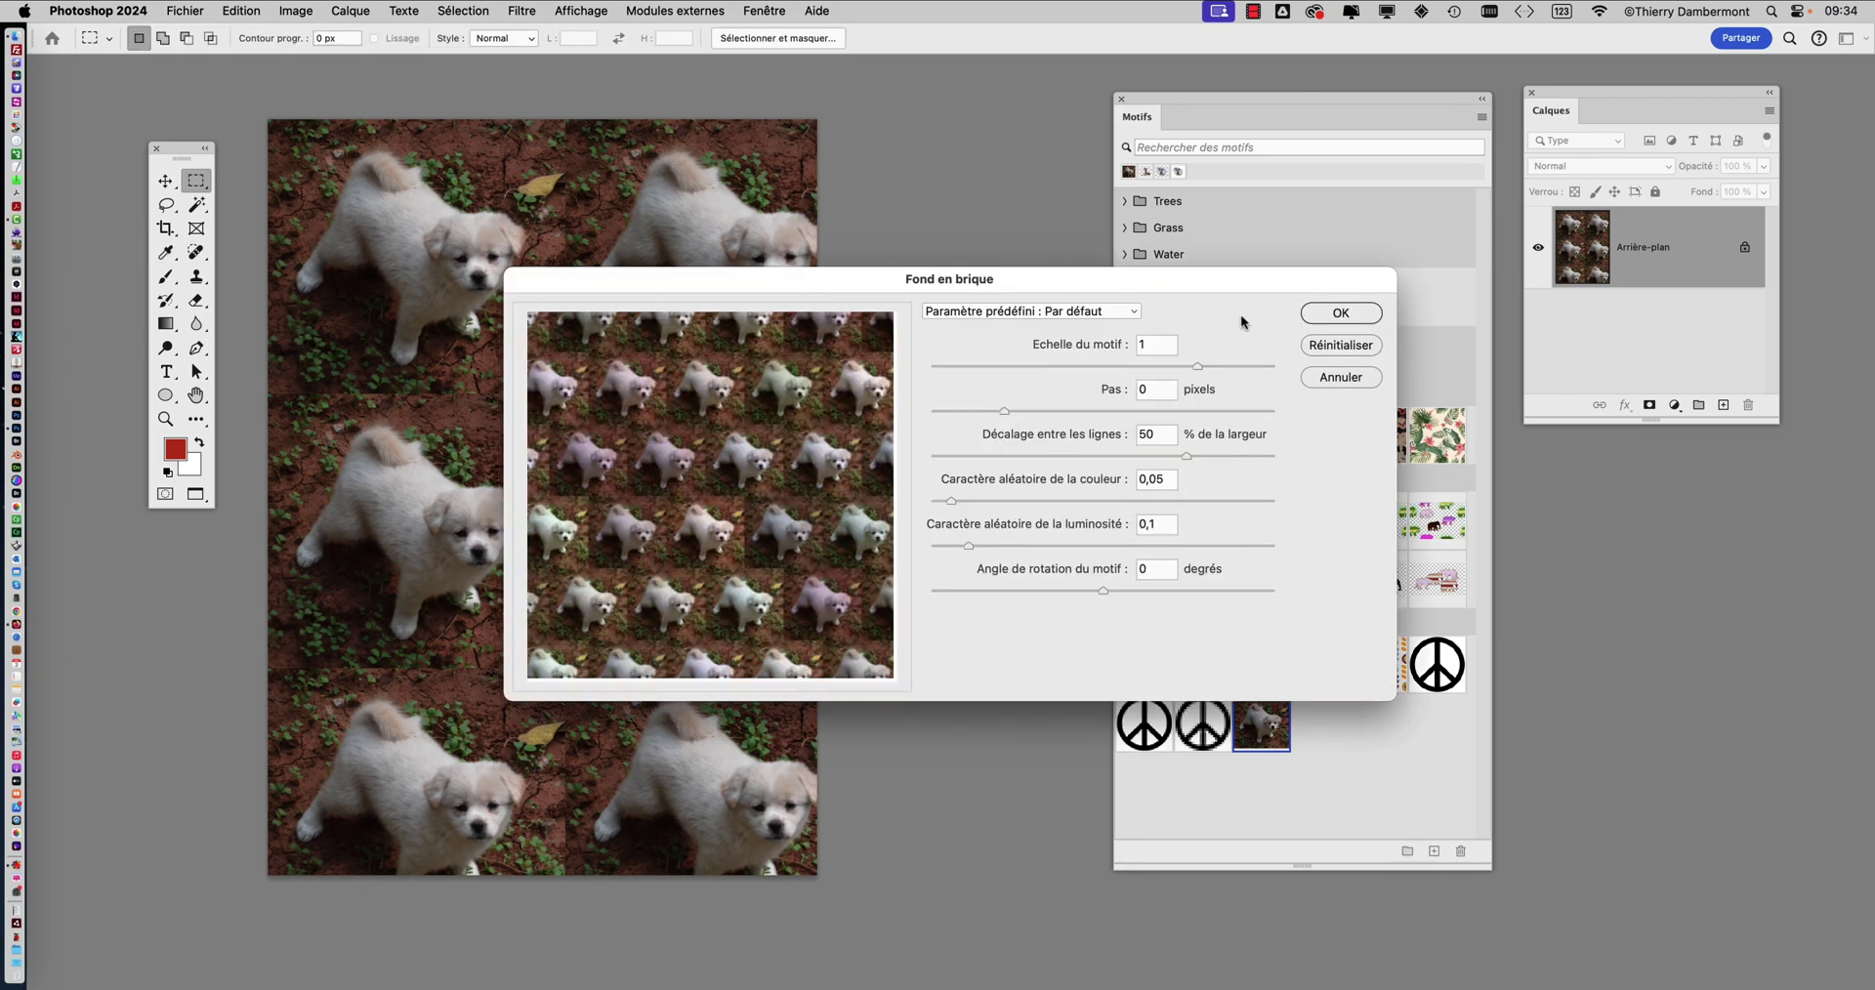
click(1338, 313)
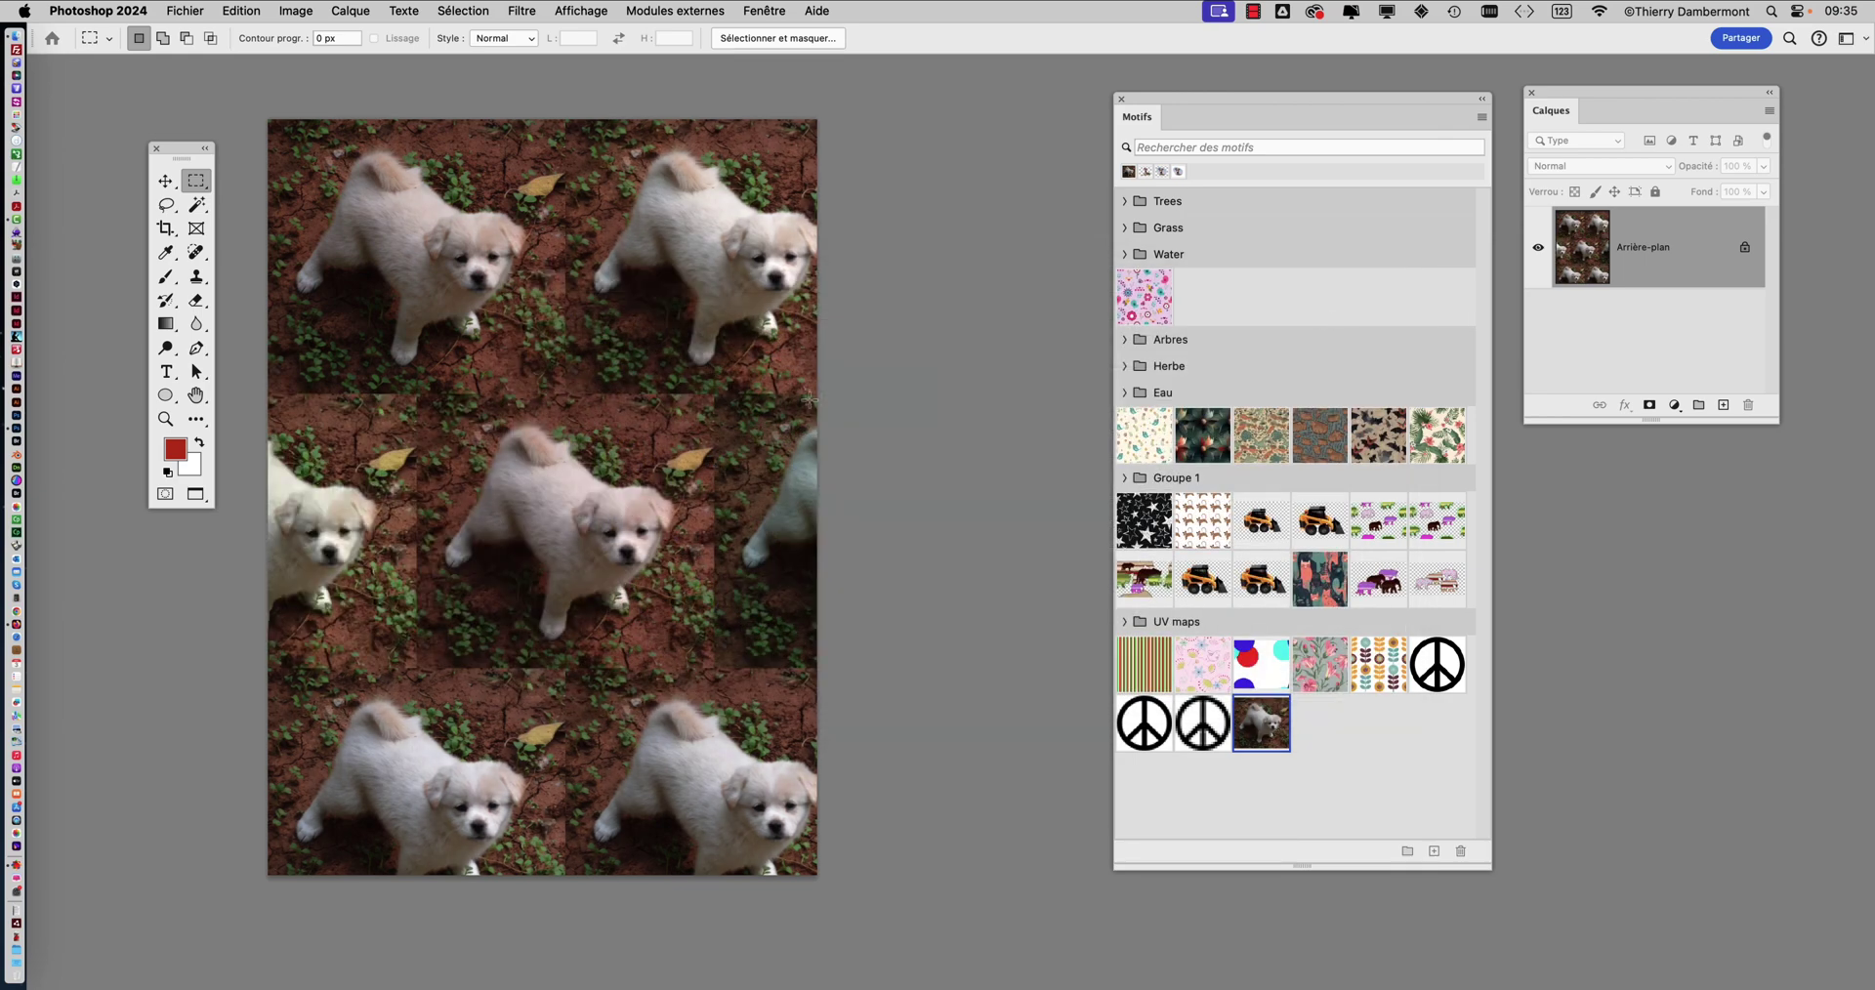
Set up a new fill of the page with the puppy pattern using the Remplissage aléatoire script
key(shift+F5)
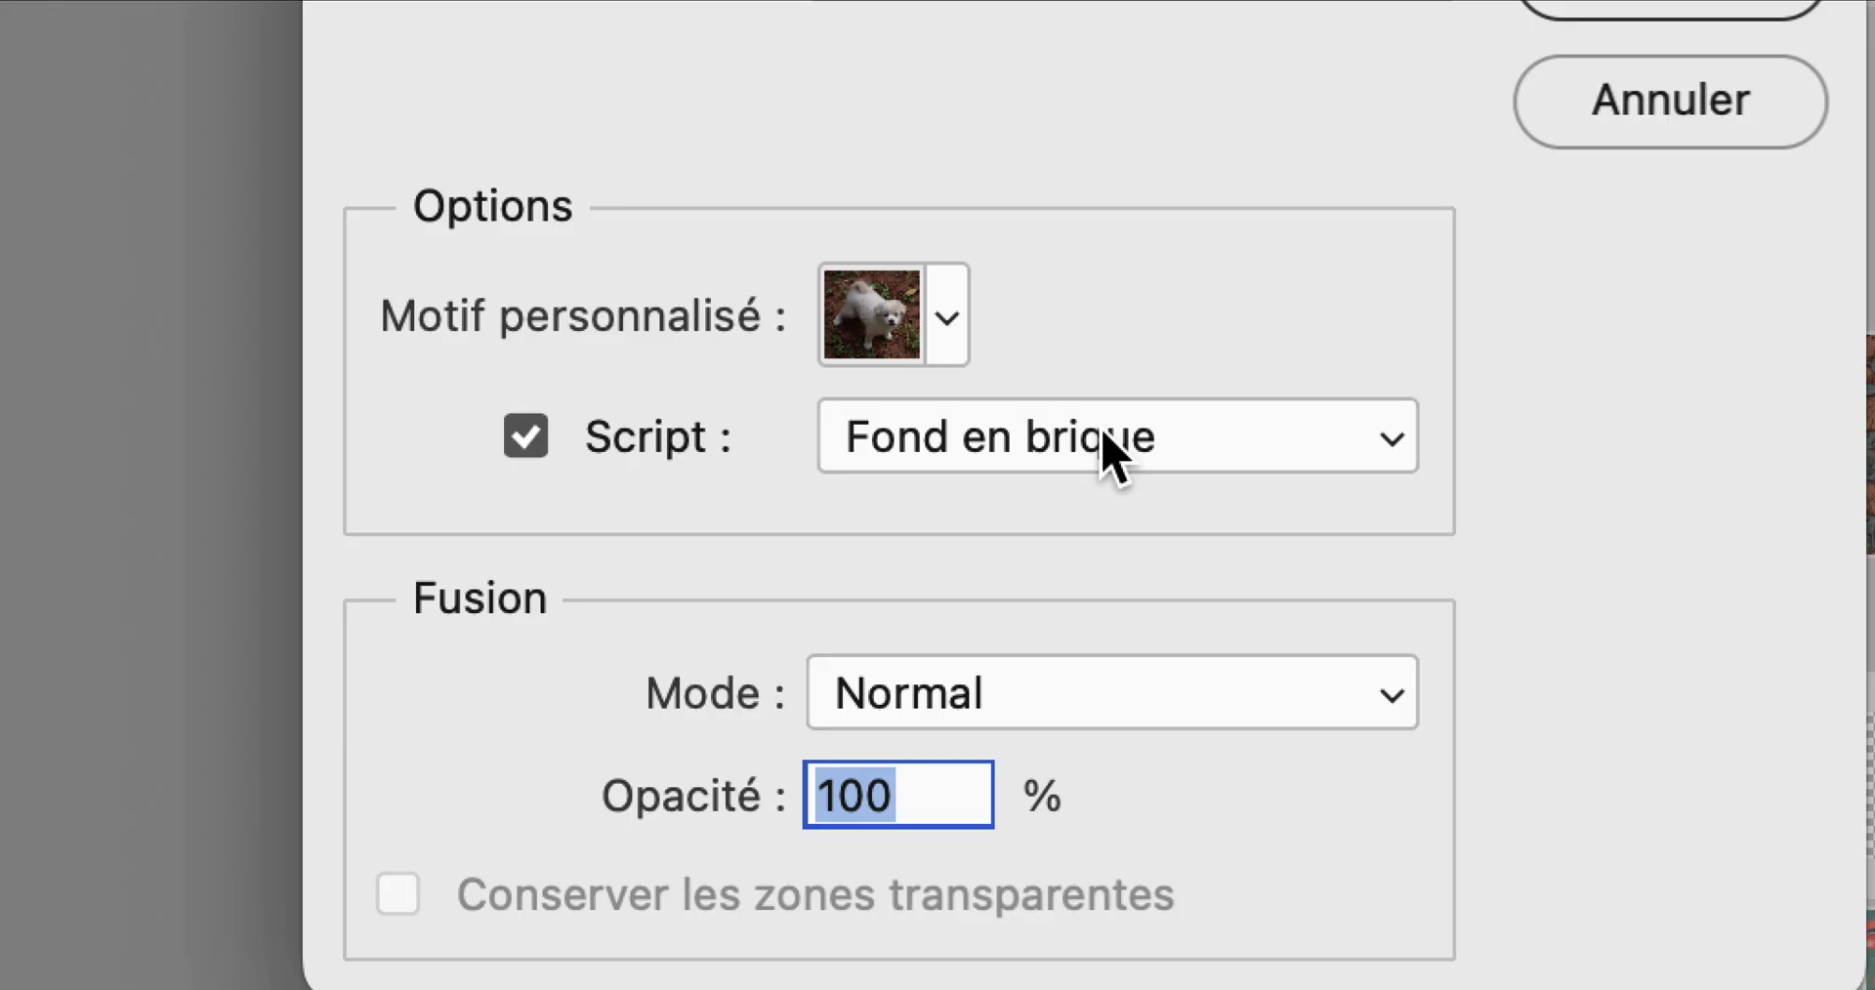
click(1104, 437)
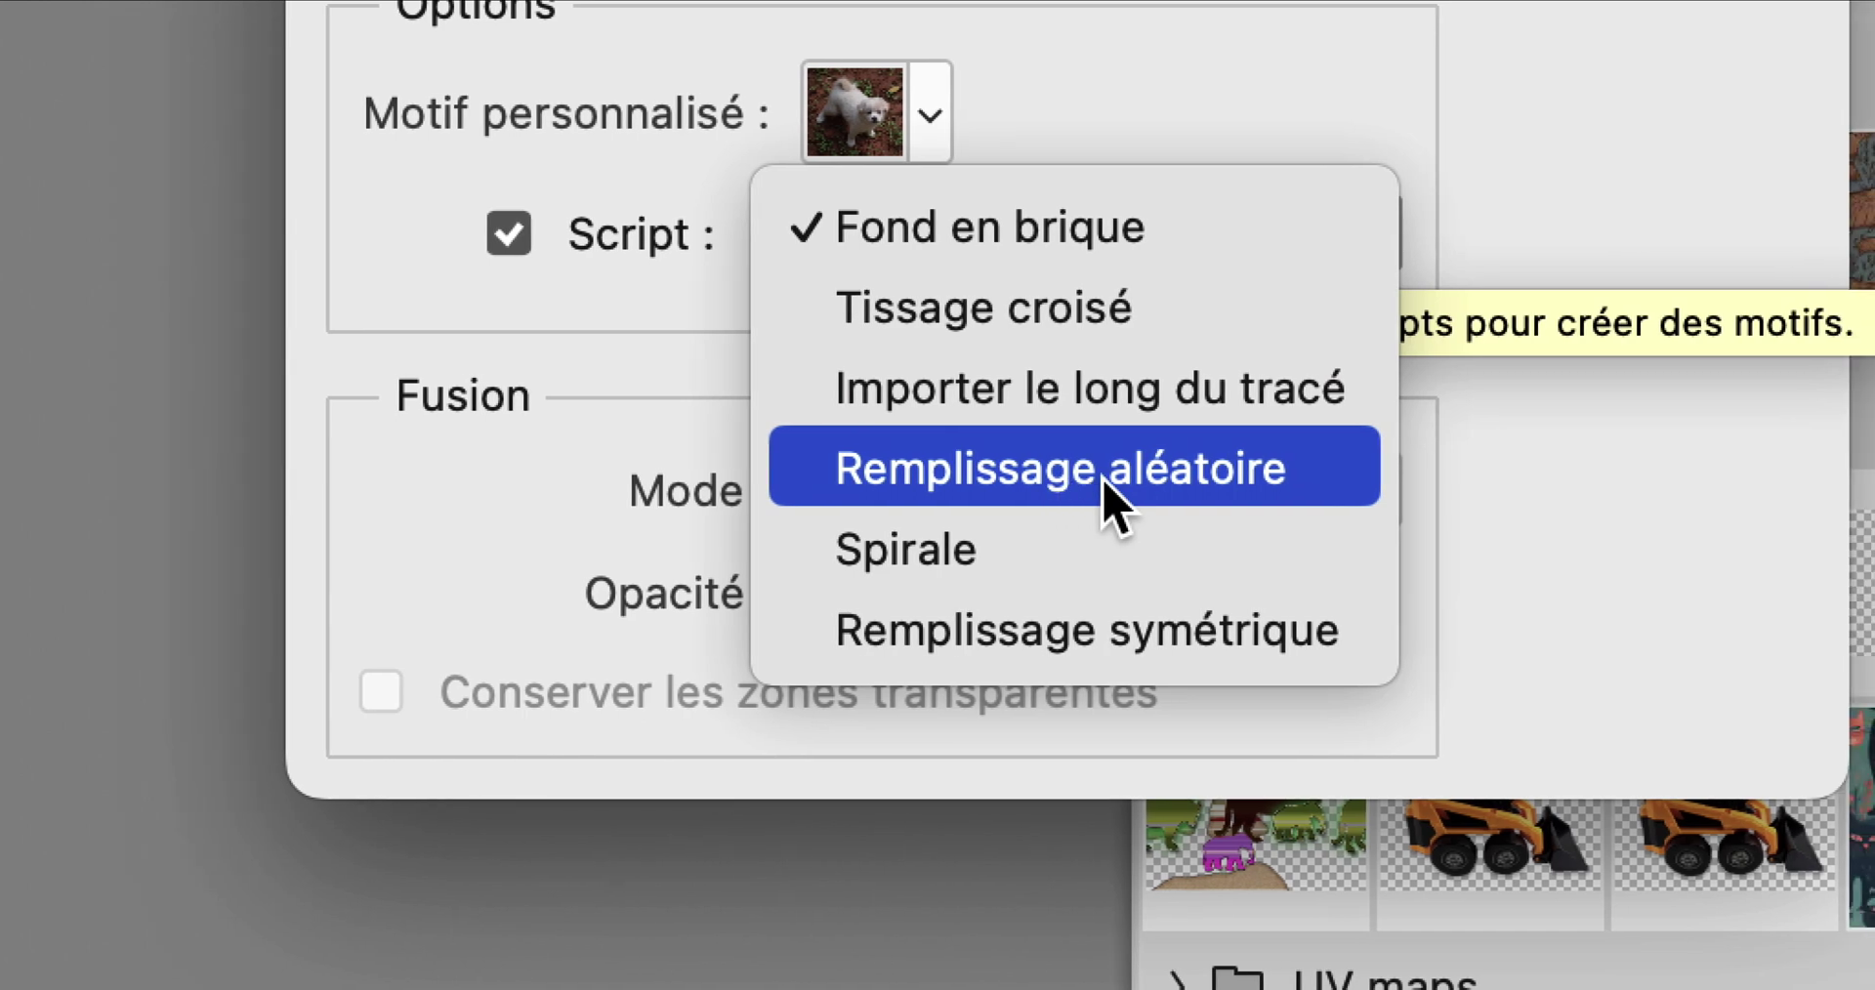
click(1109, 483)
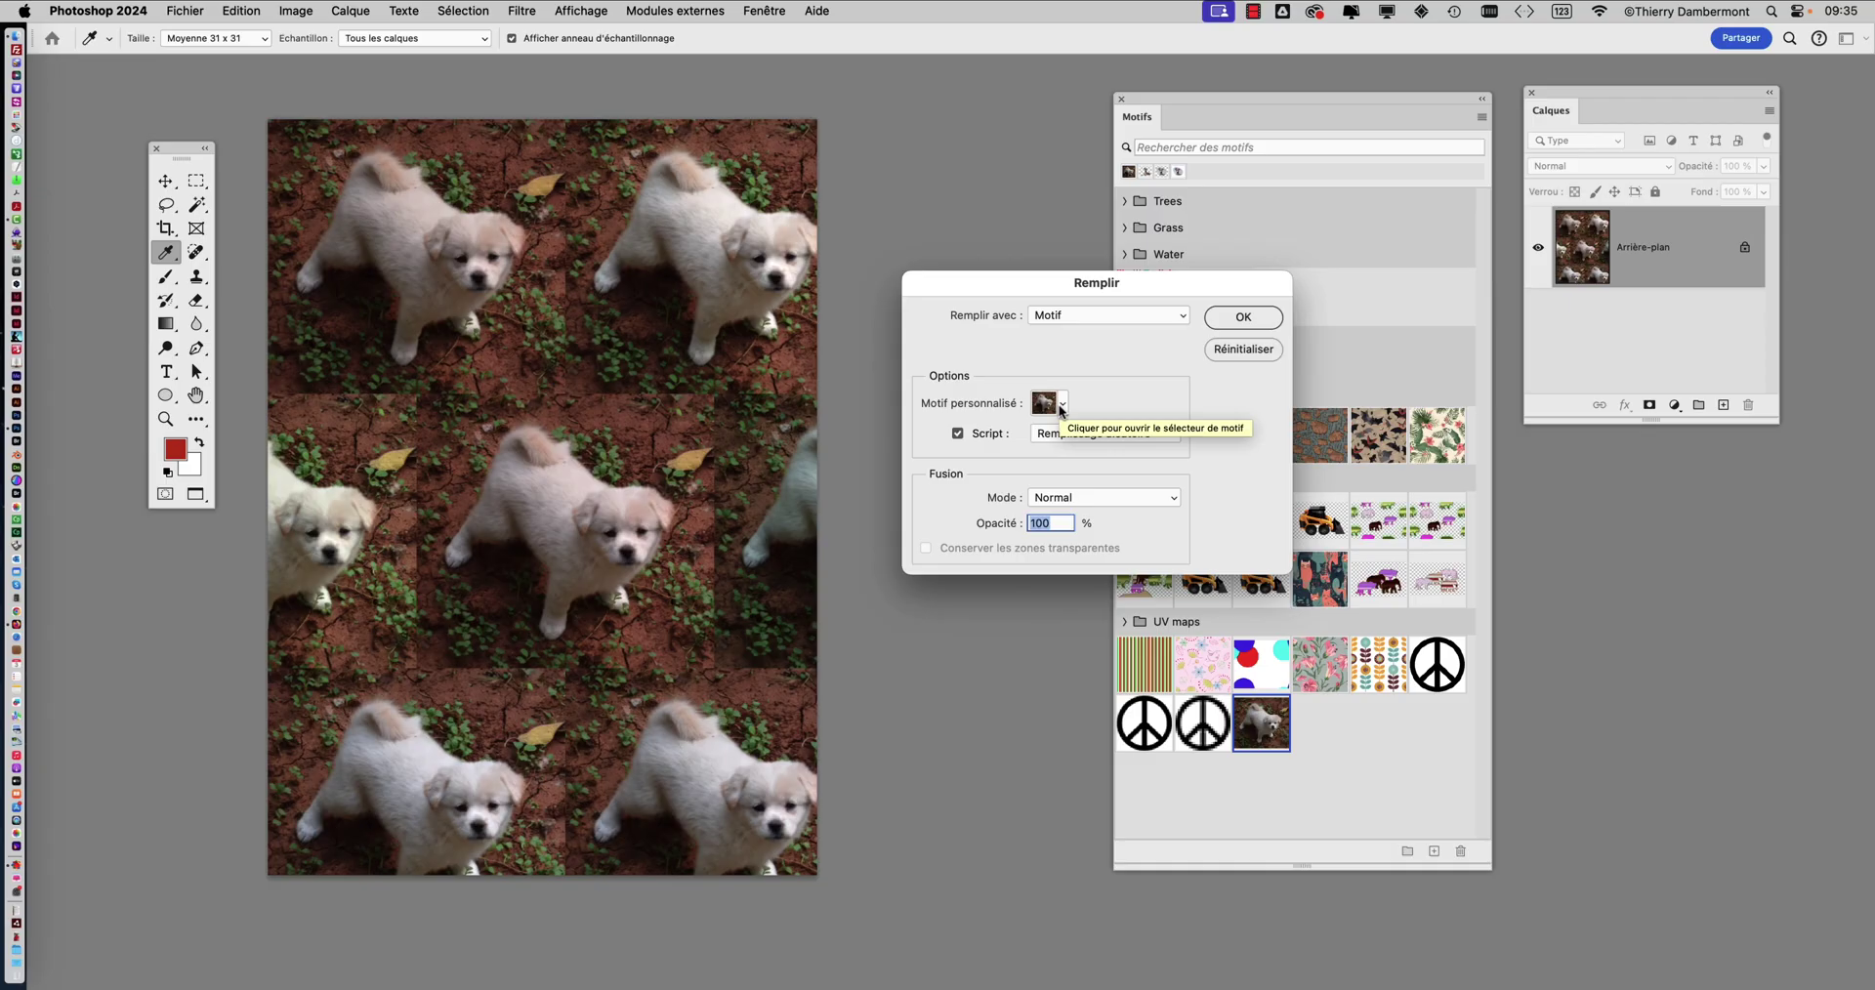
click(1243, 317)
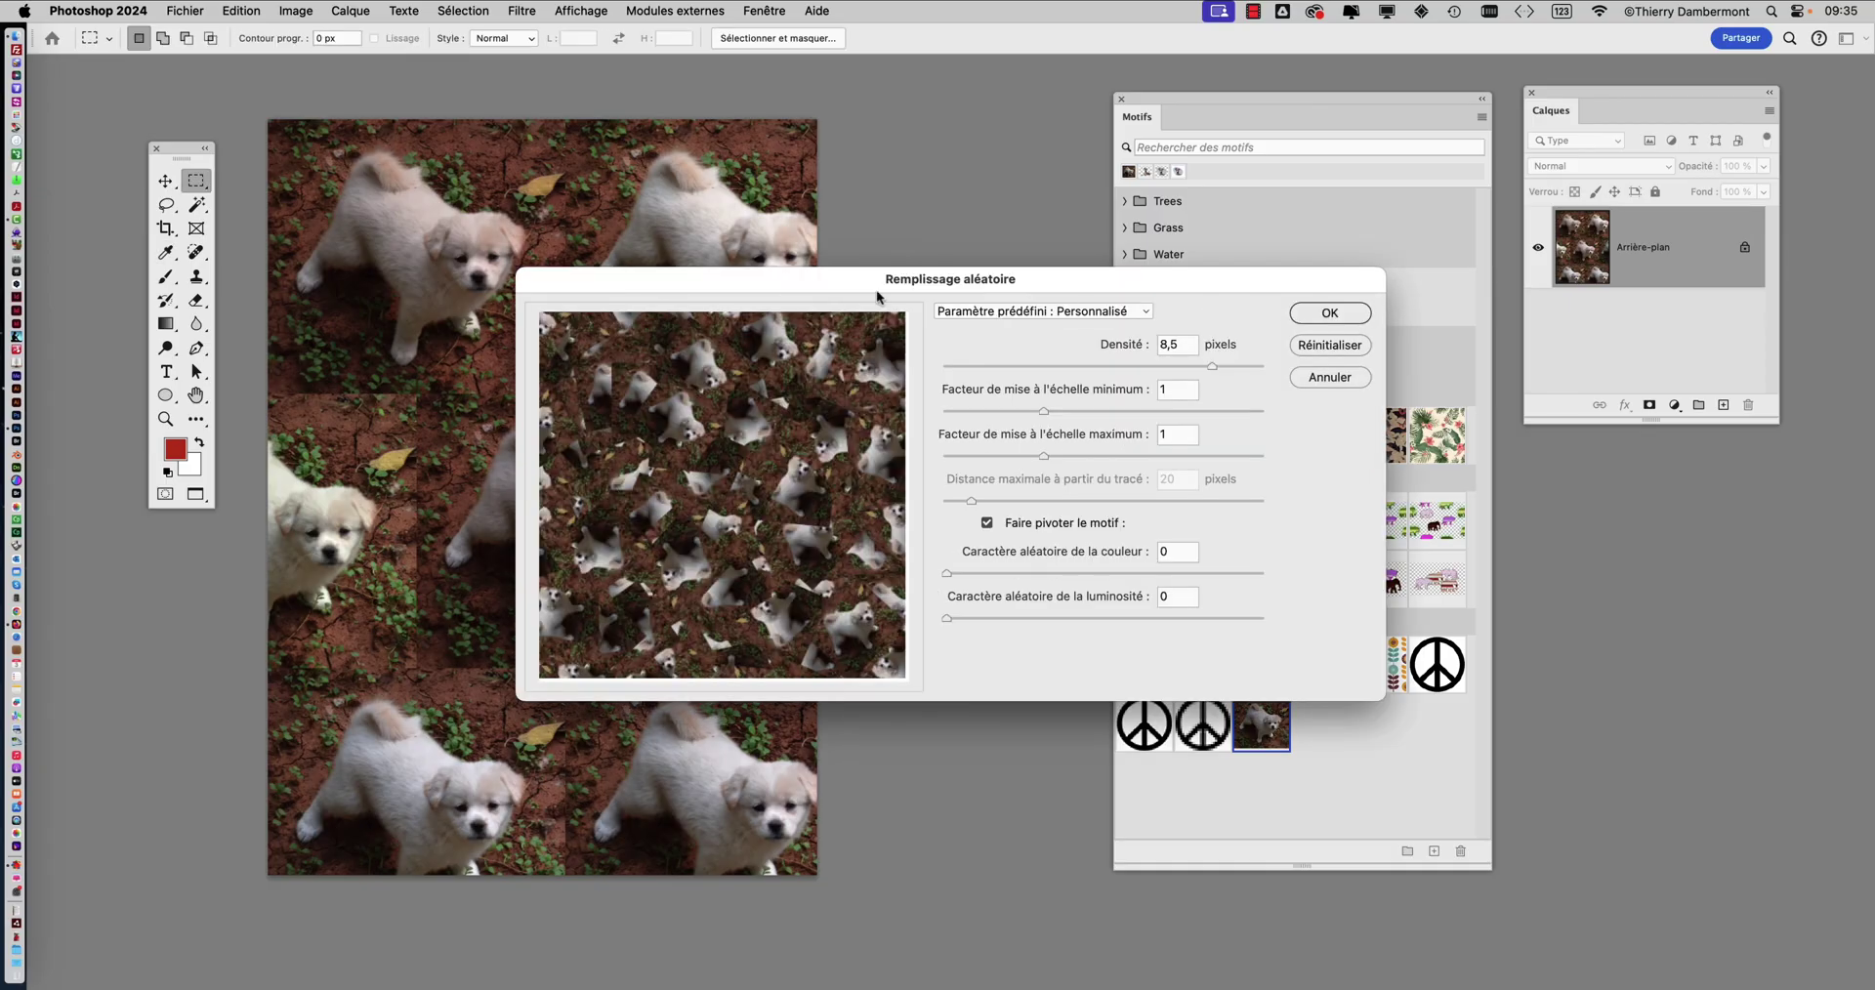
Move the random fill dialog off the page, choose the Par défaut preset and apply the random fill to the page
drag(934, 284, 1136, 215)
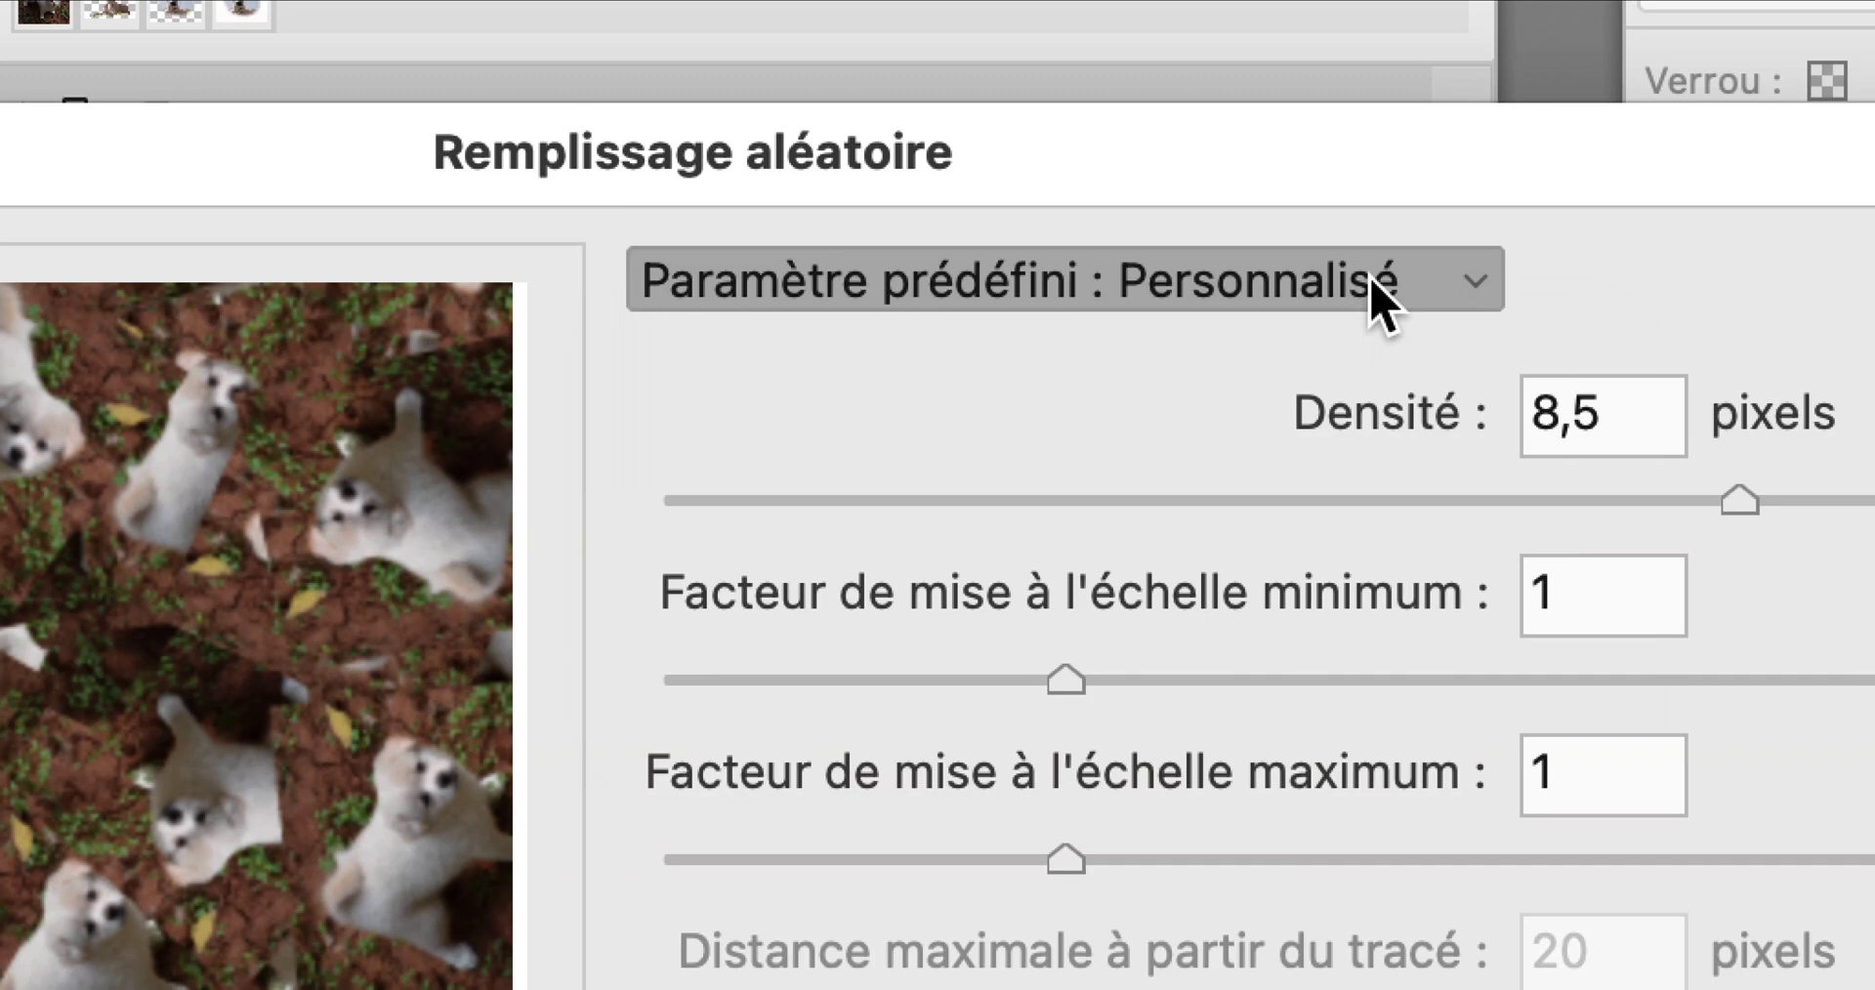
click(1291, 132)
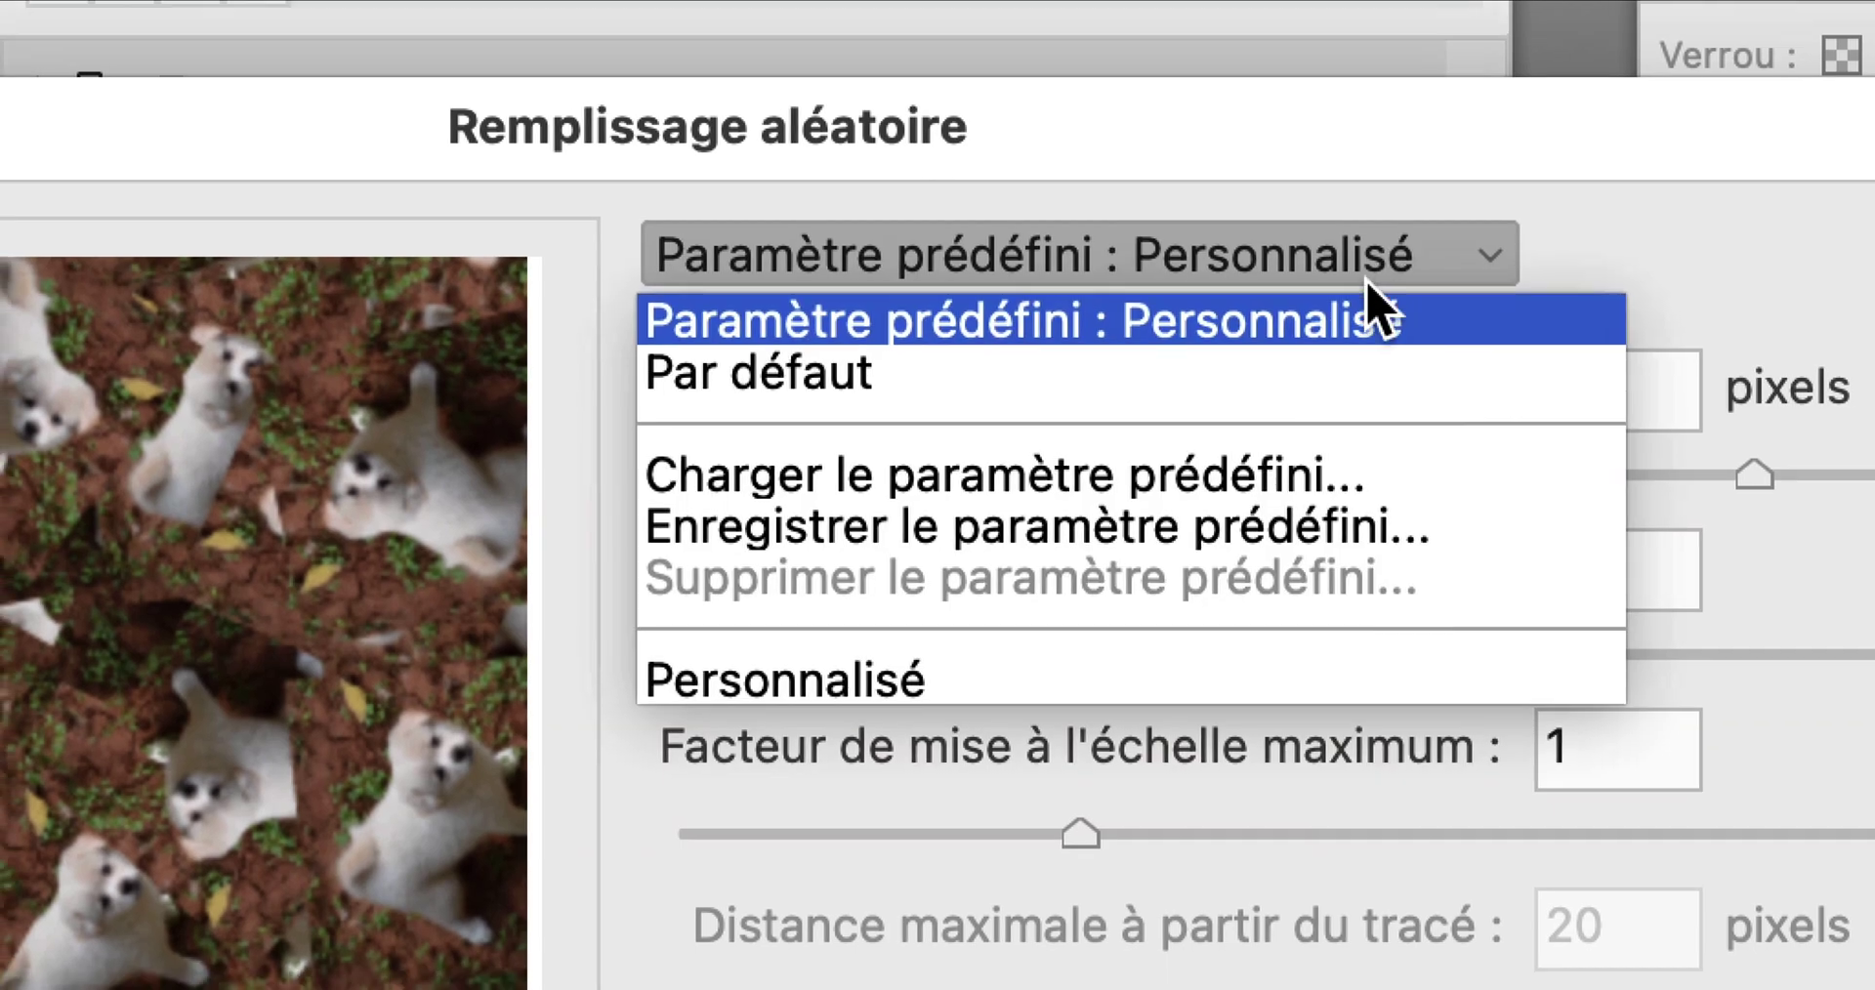
click(1254, 249)
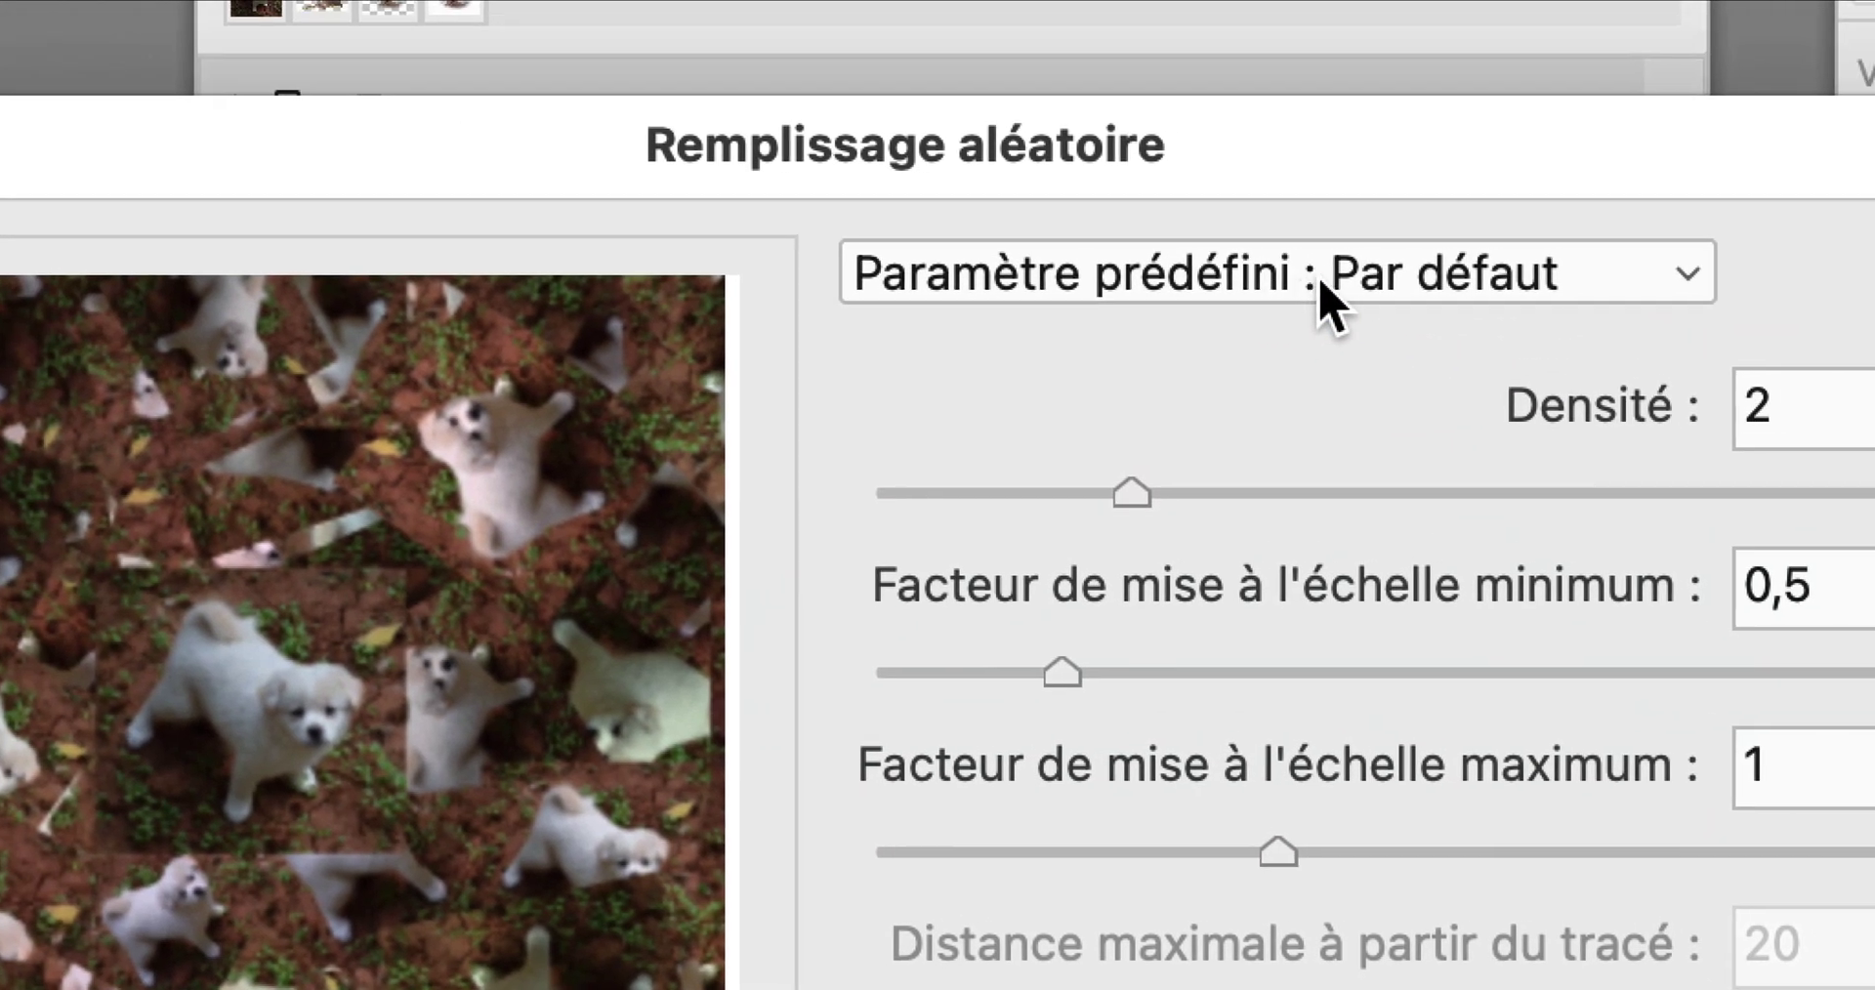
click(1322, 285)
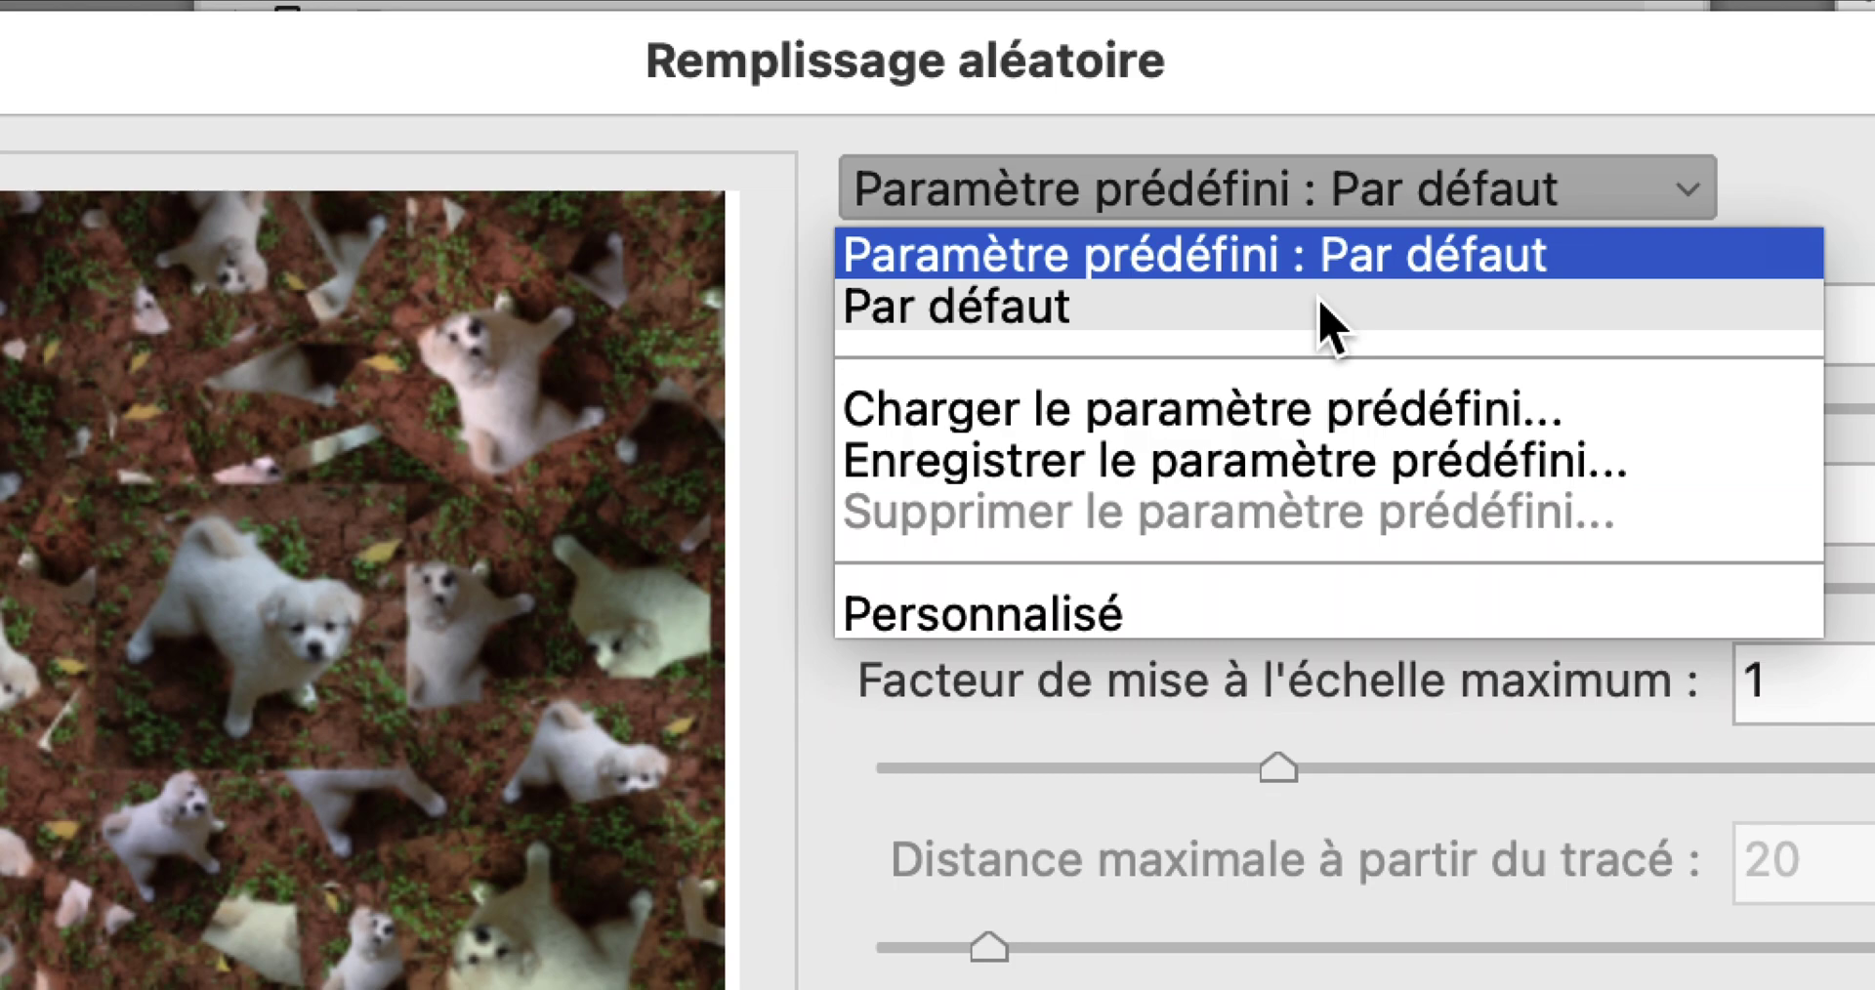
click(1321, 304)
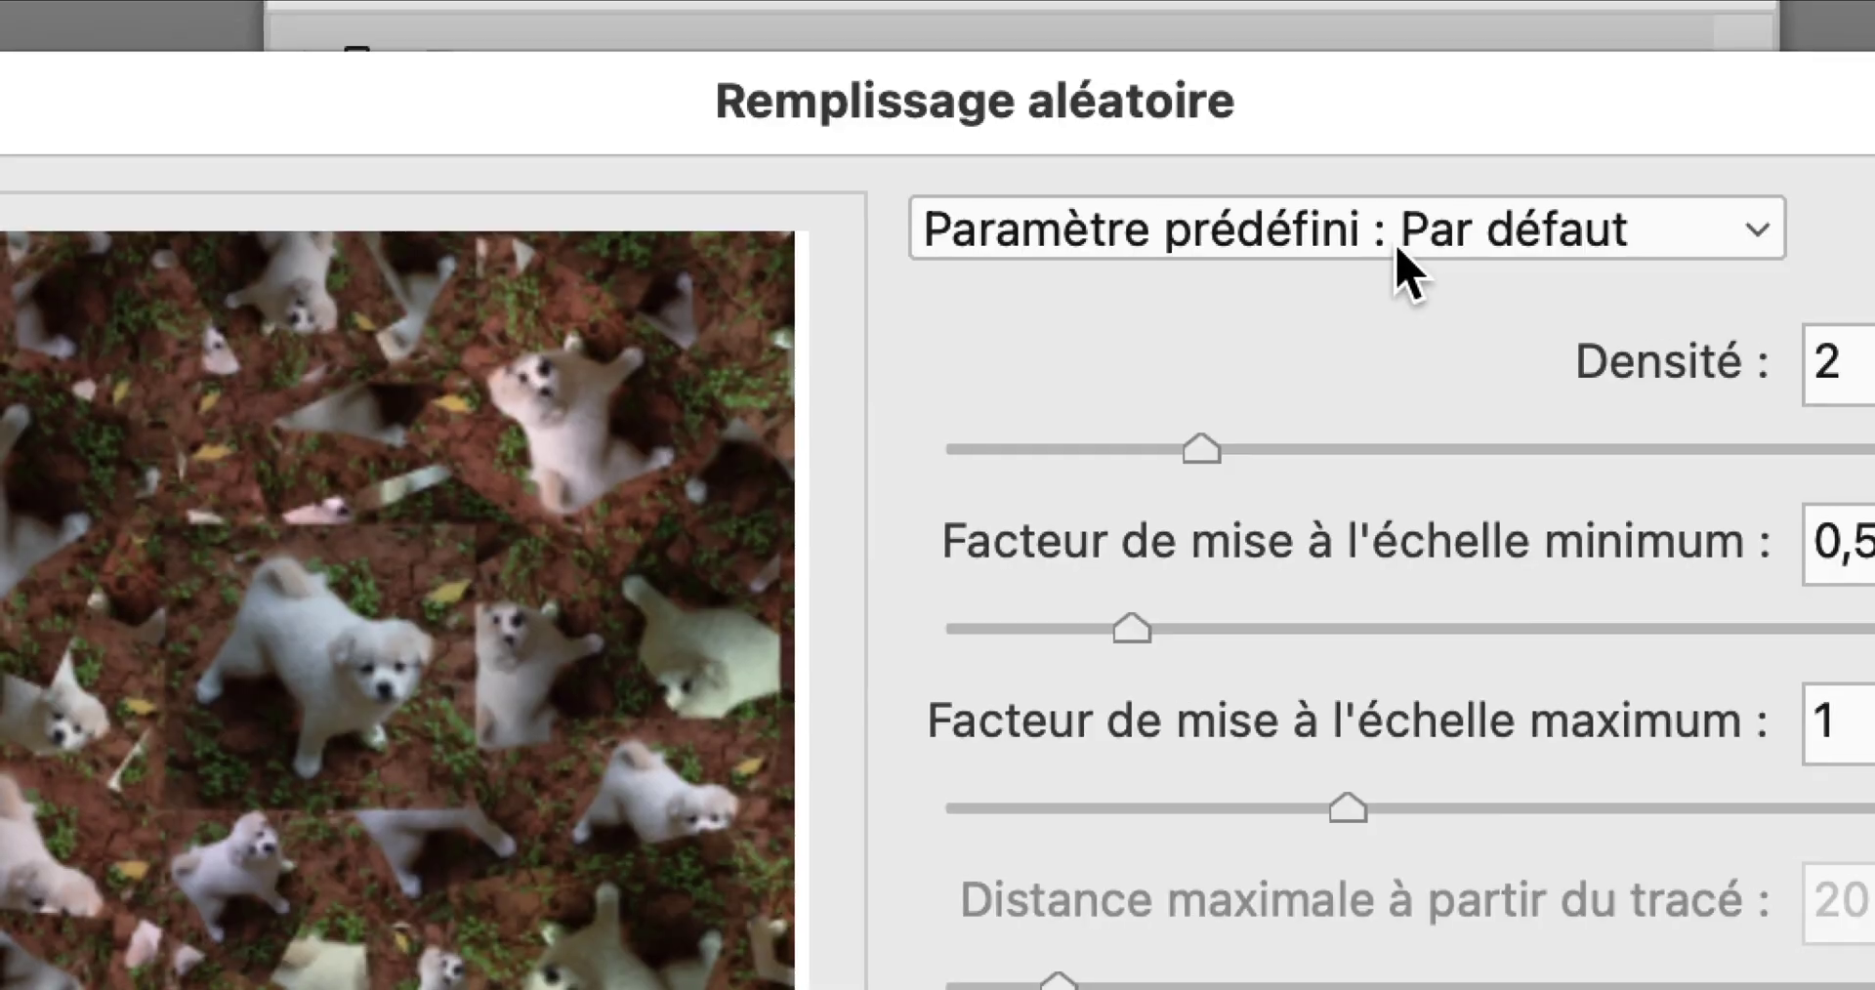
click(1396, 244)
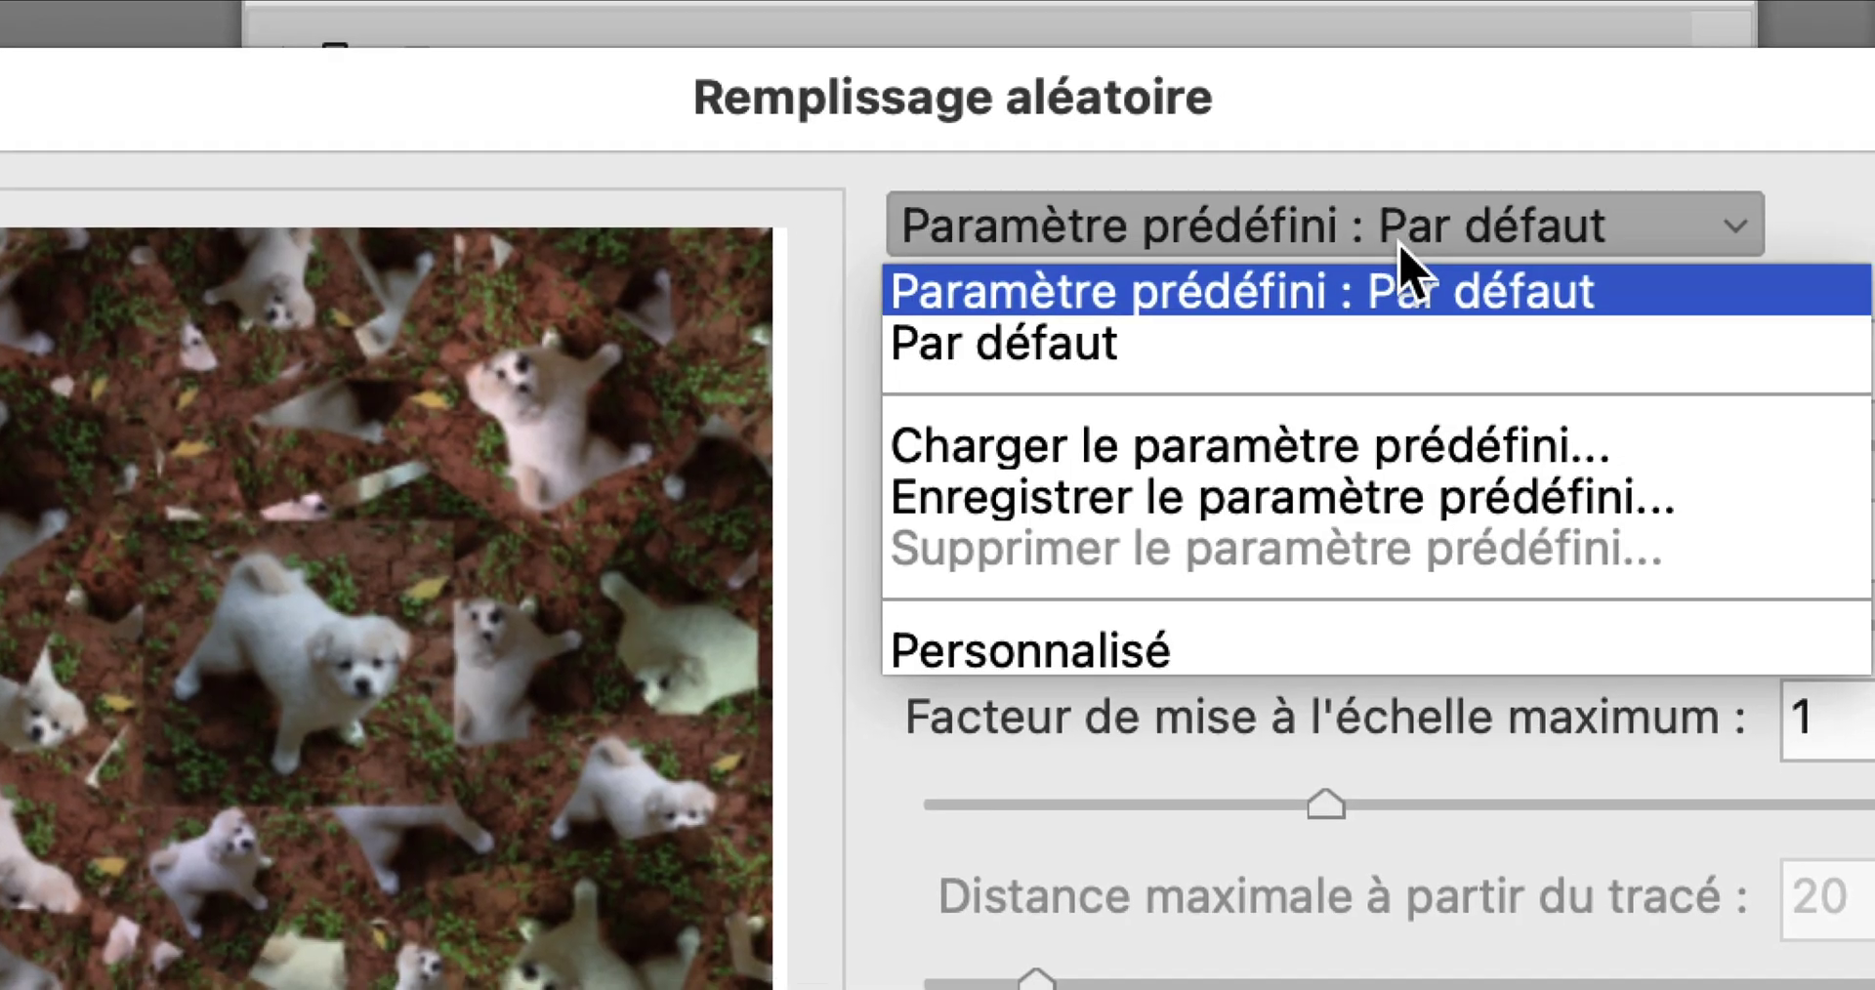
click(1406, 288)
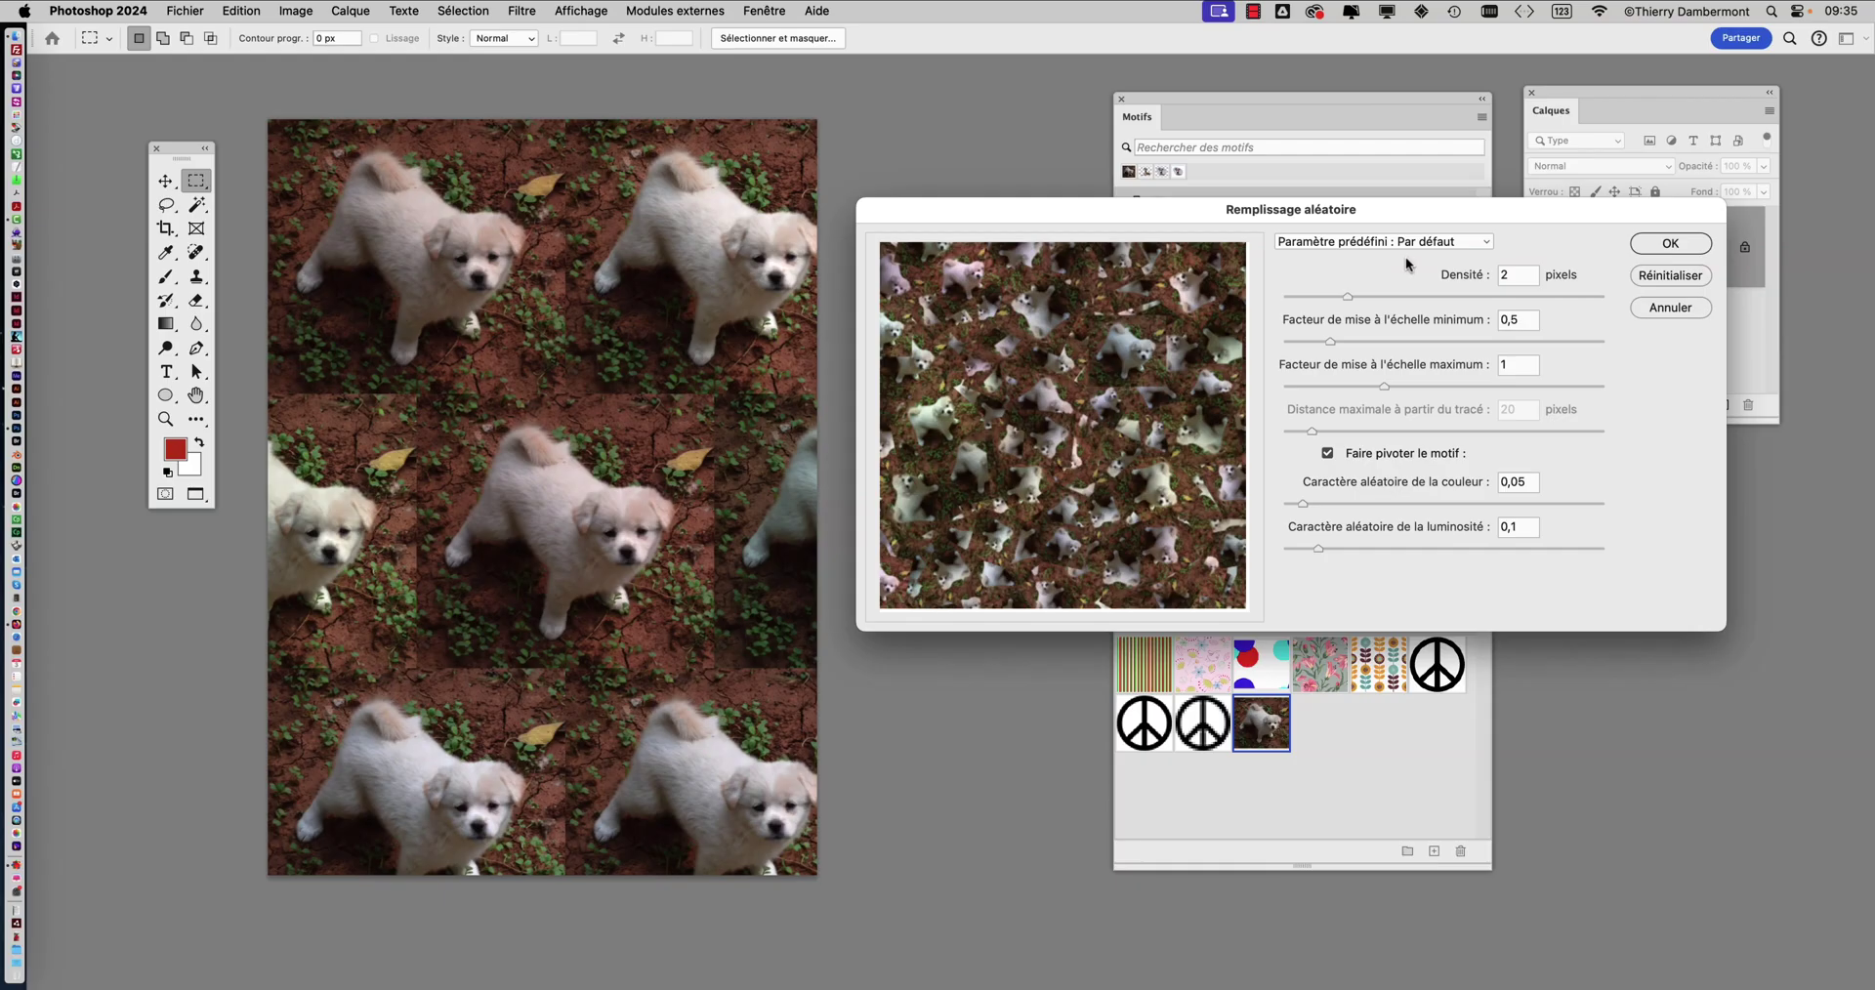
click(1642, 250)
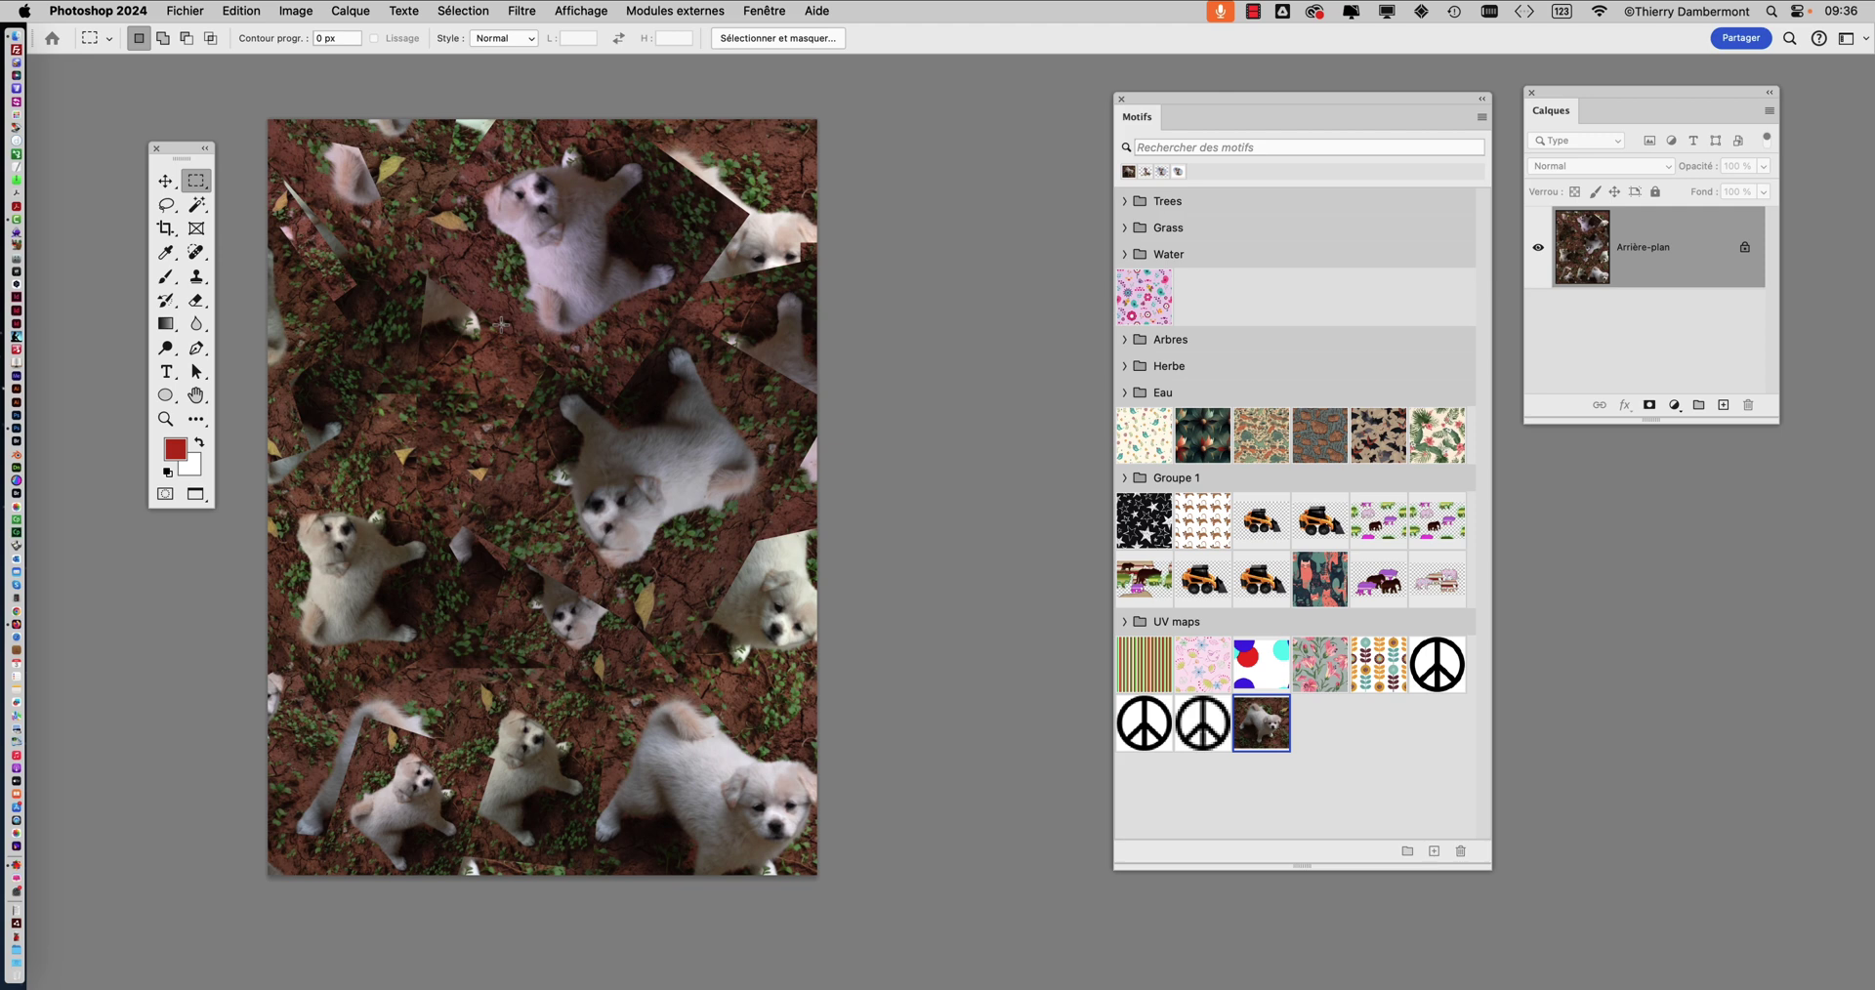
Save the randomly filled document as a PSD named "remplissage aleatoire - 01" in the PHOTOSHOP folder
click(174, 10)
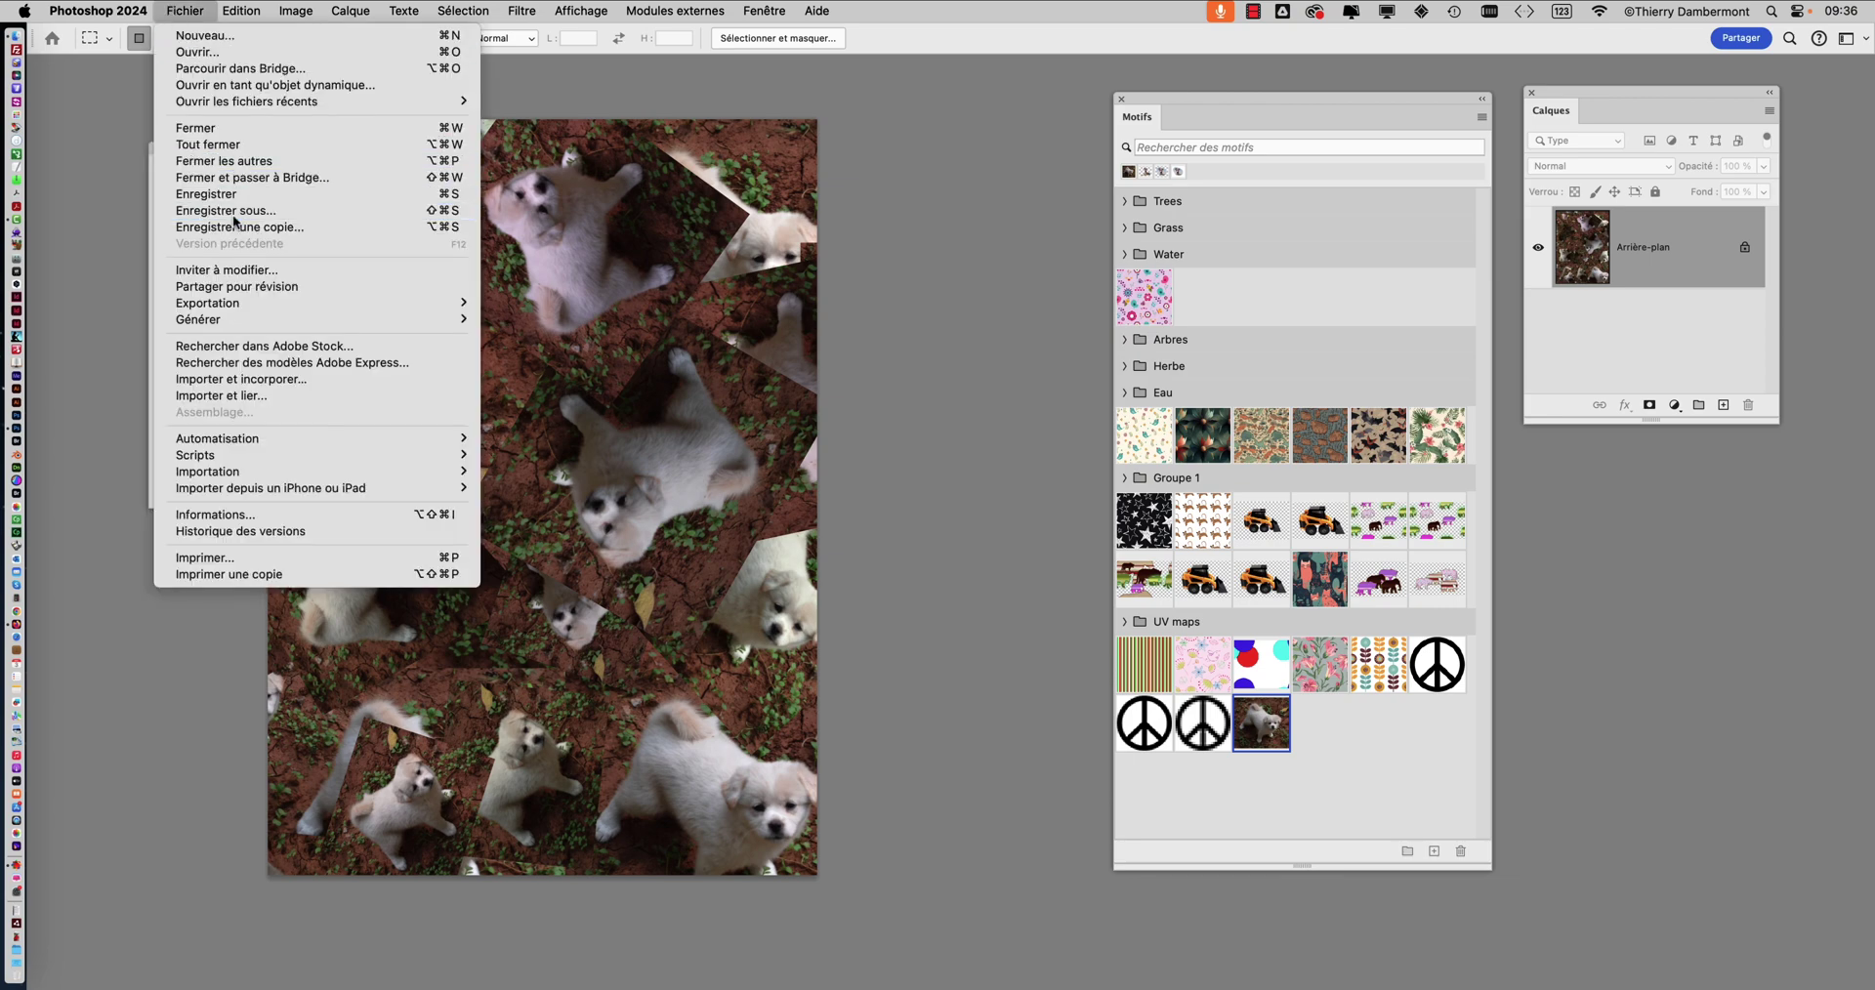
click(234, 215)
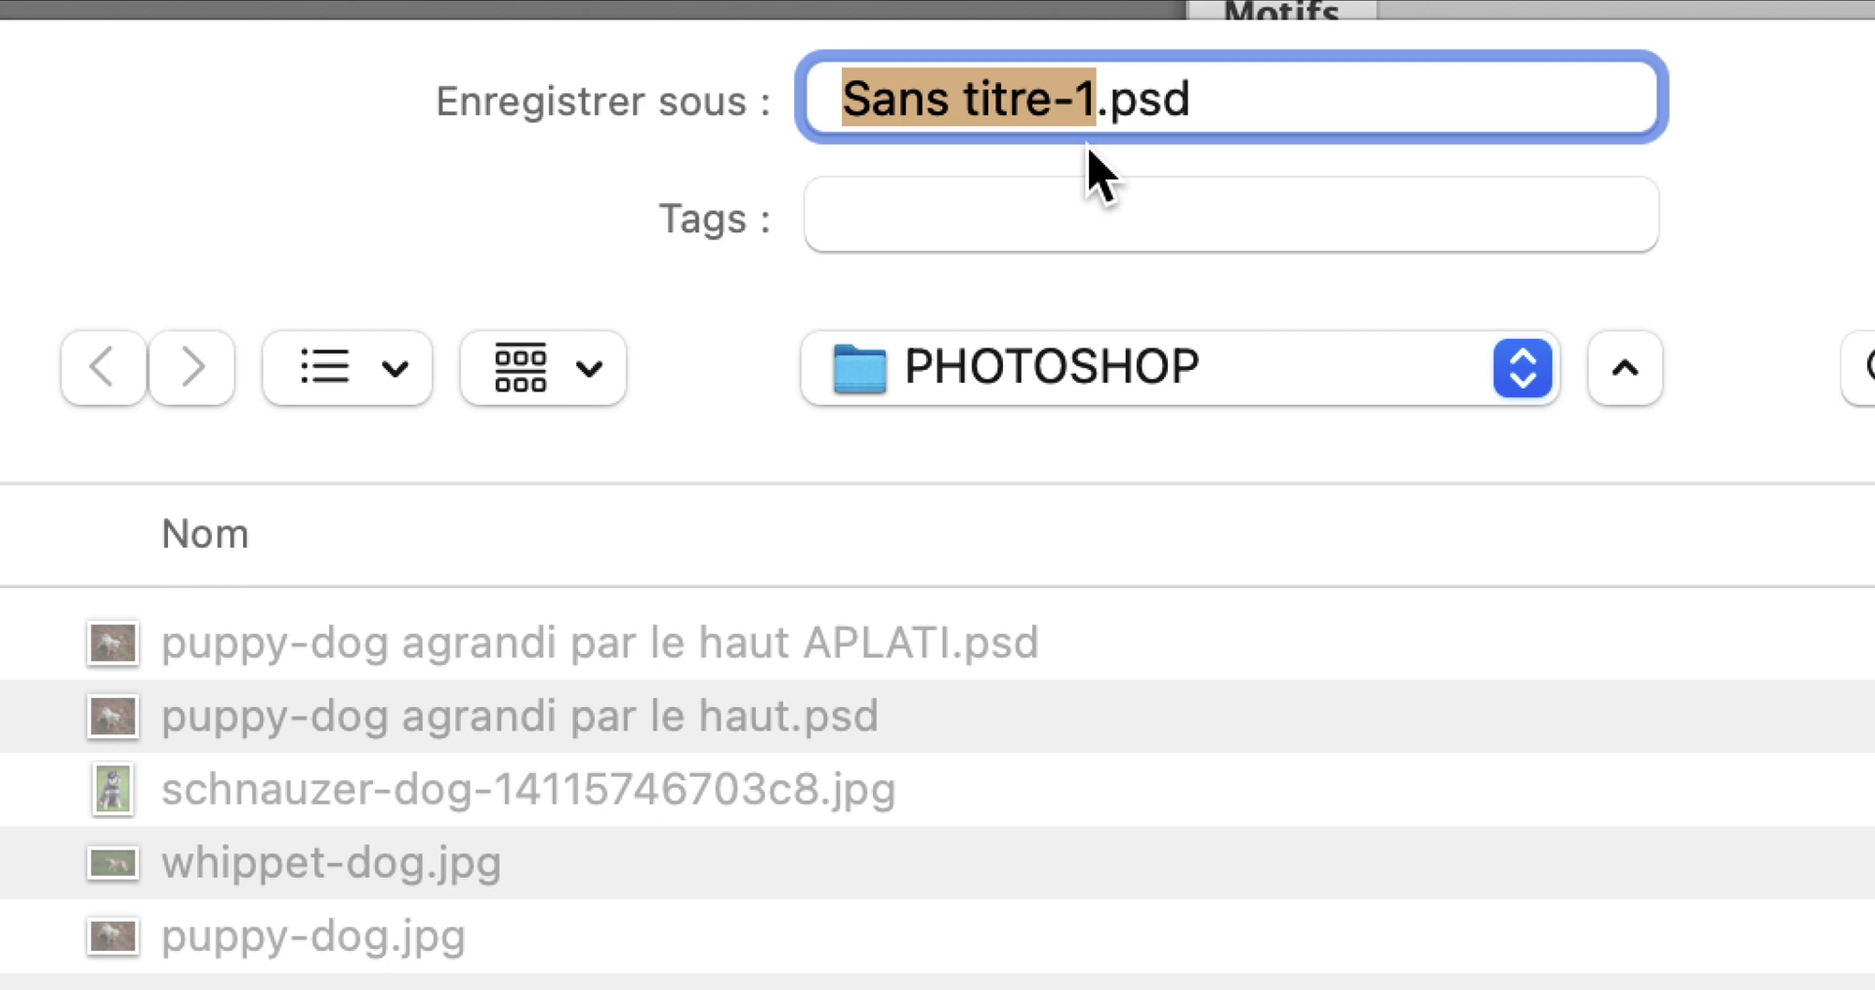
text(remplis)
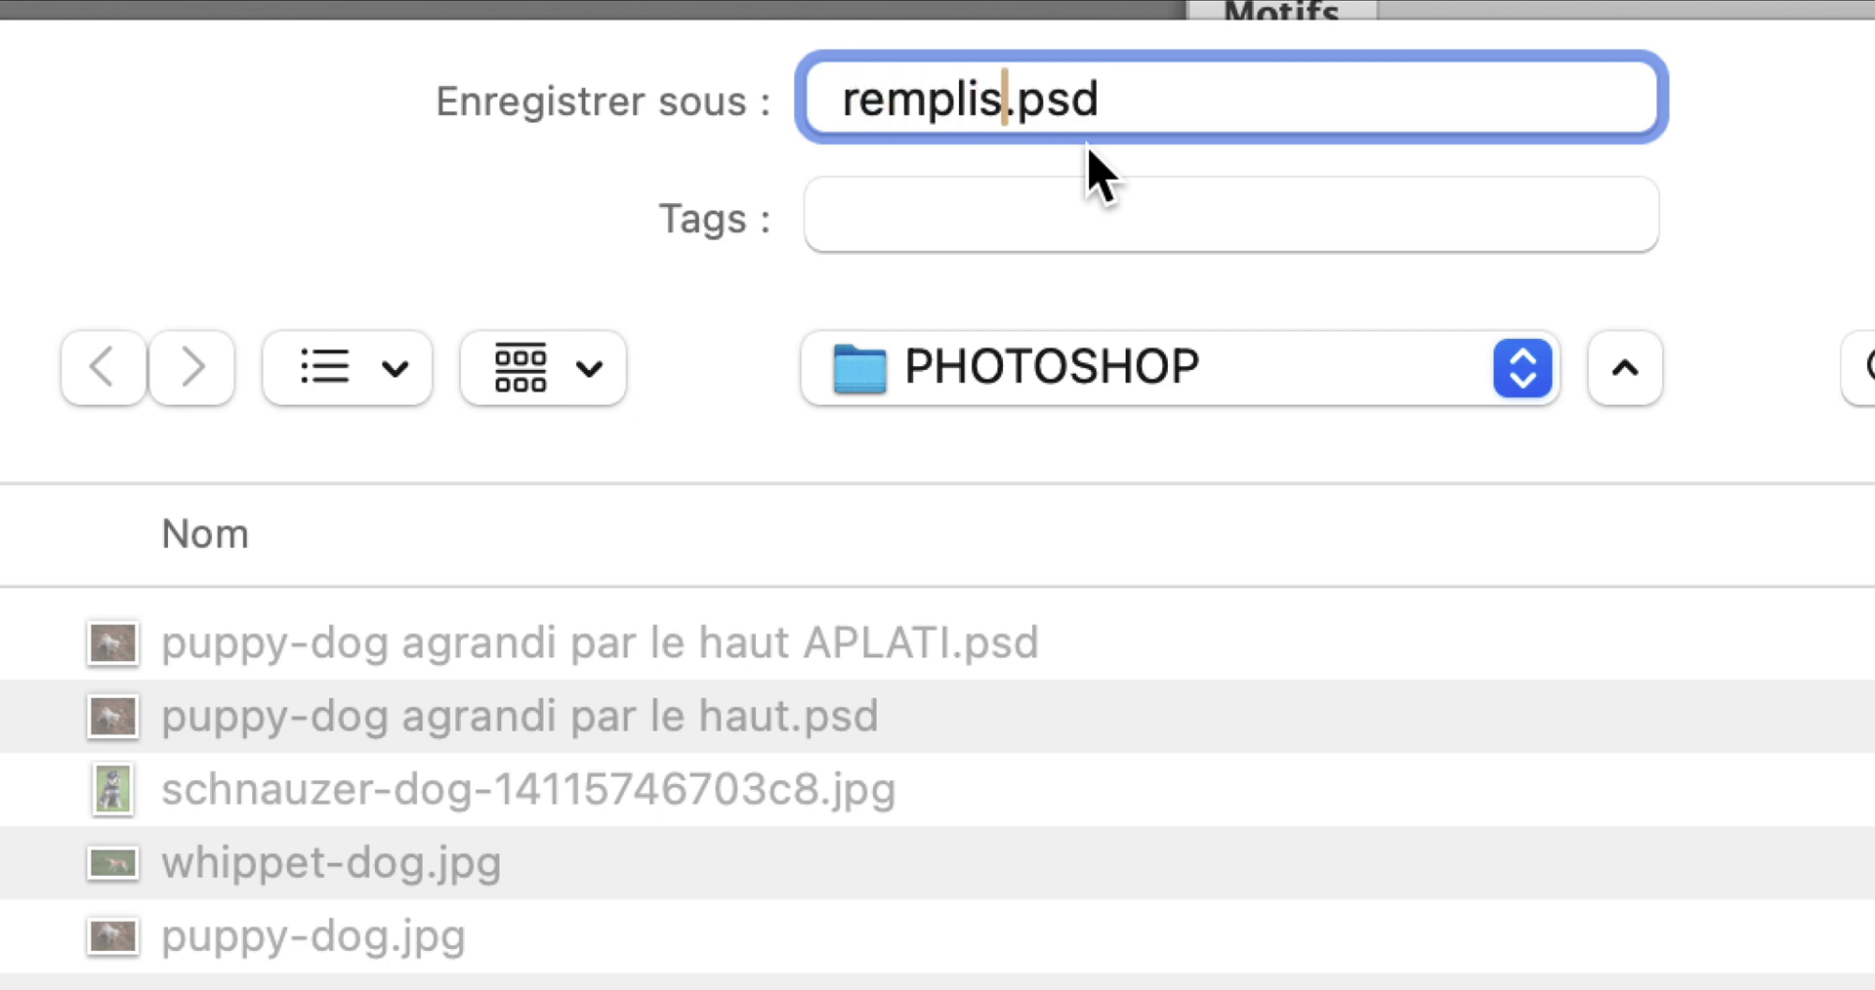
text(sage aleatoire)
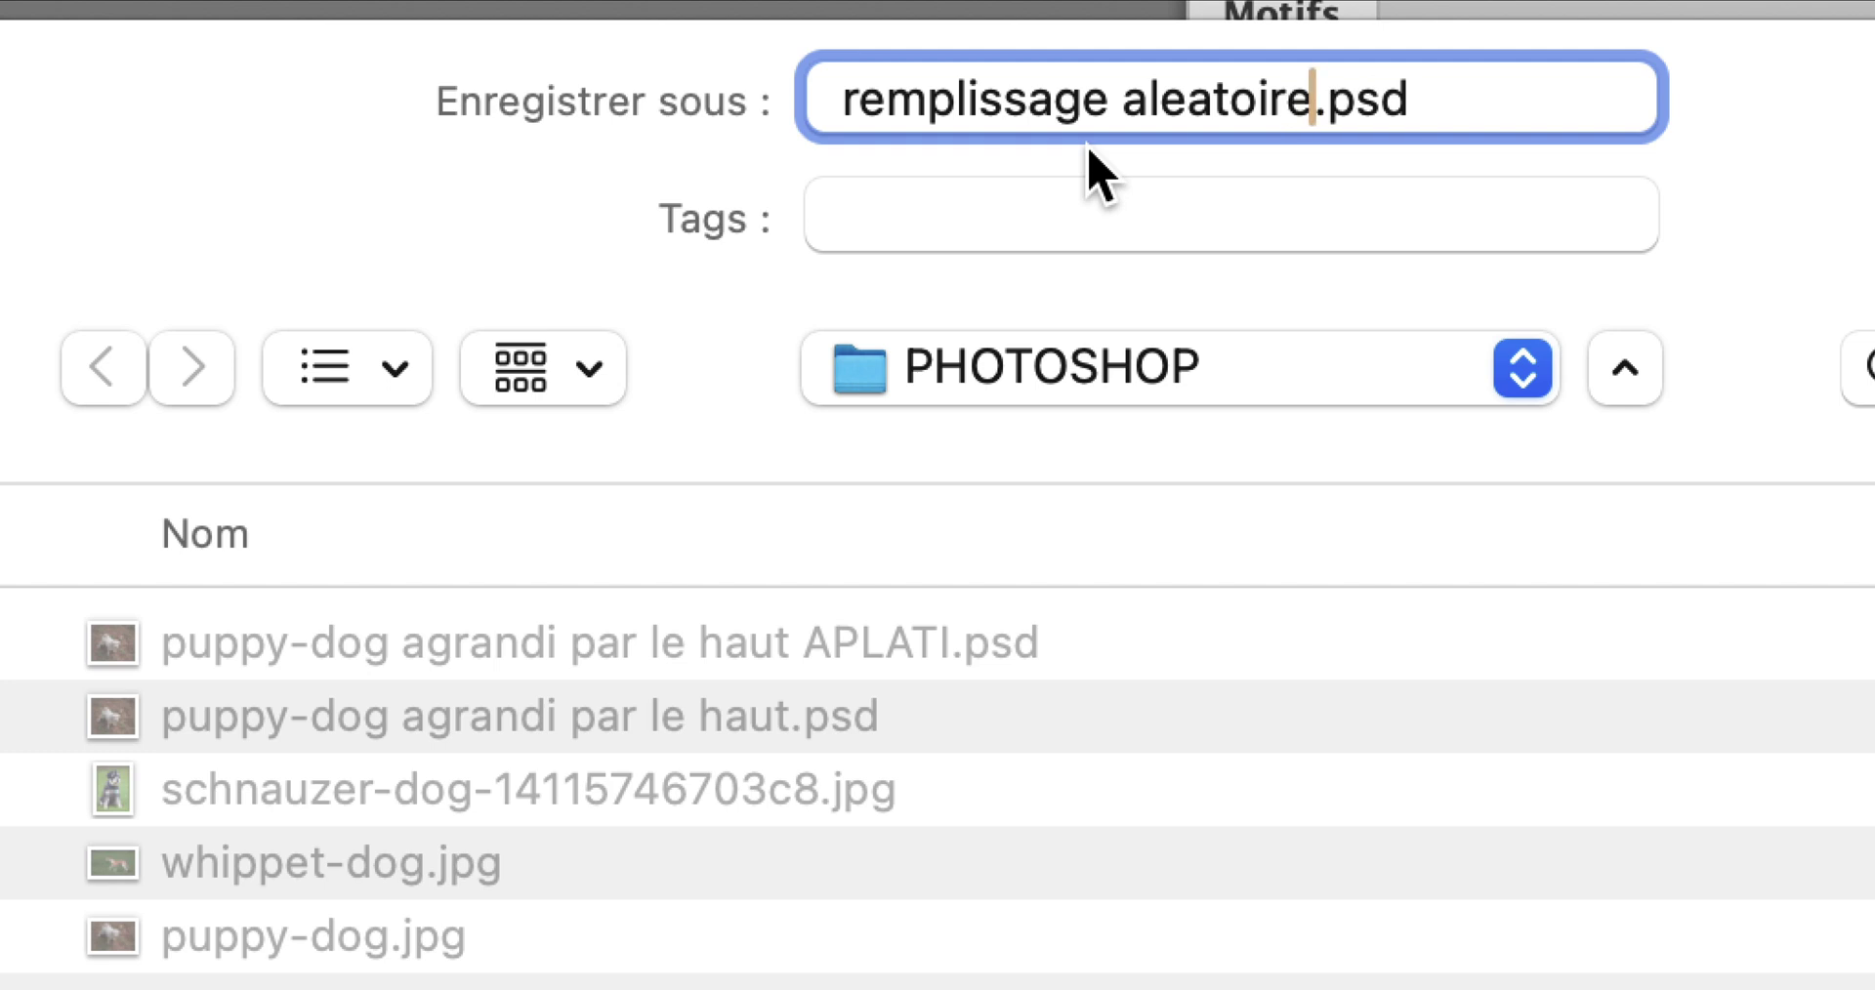
text( - 01)
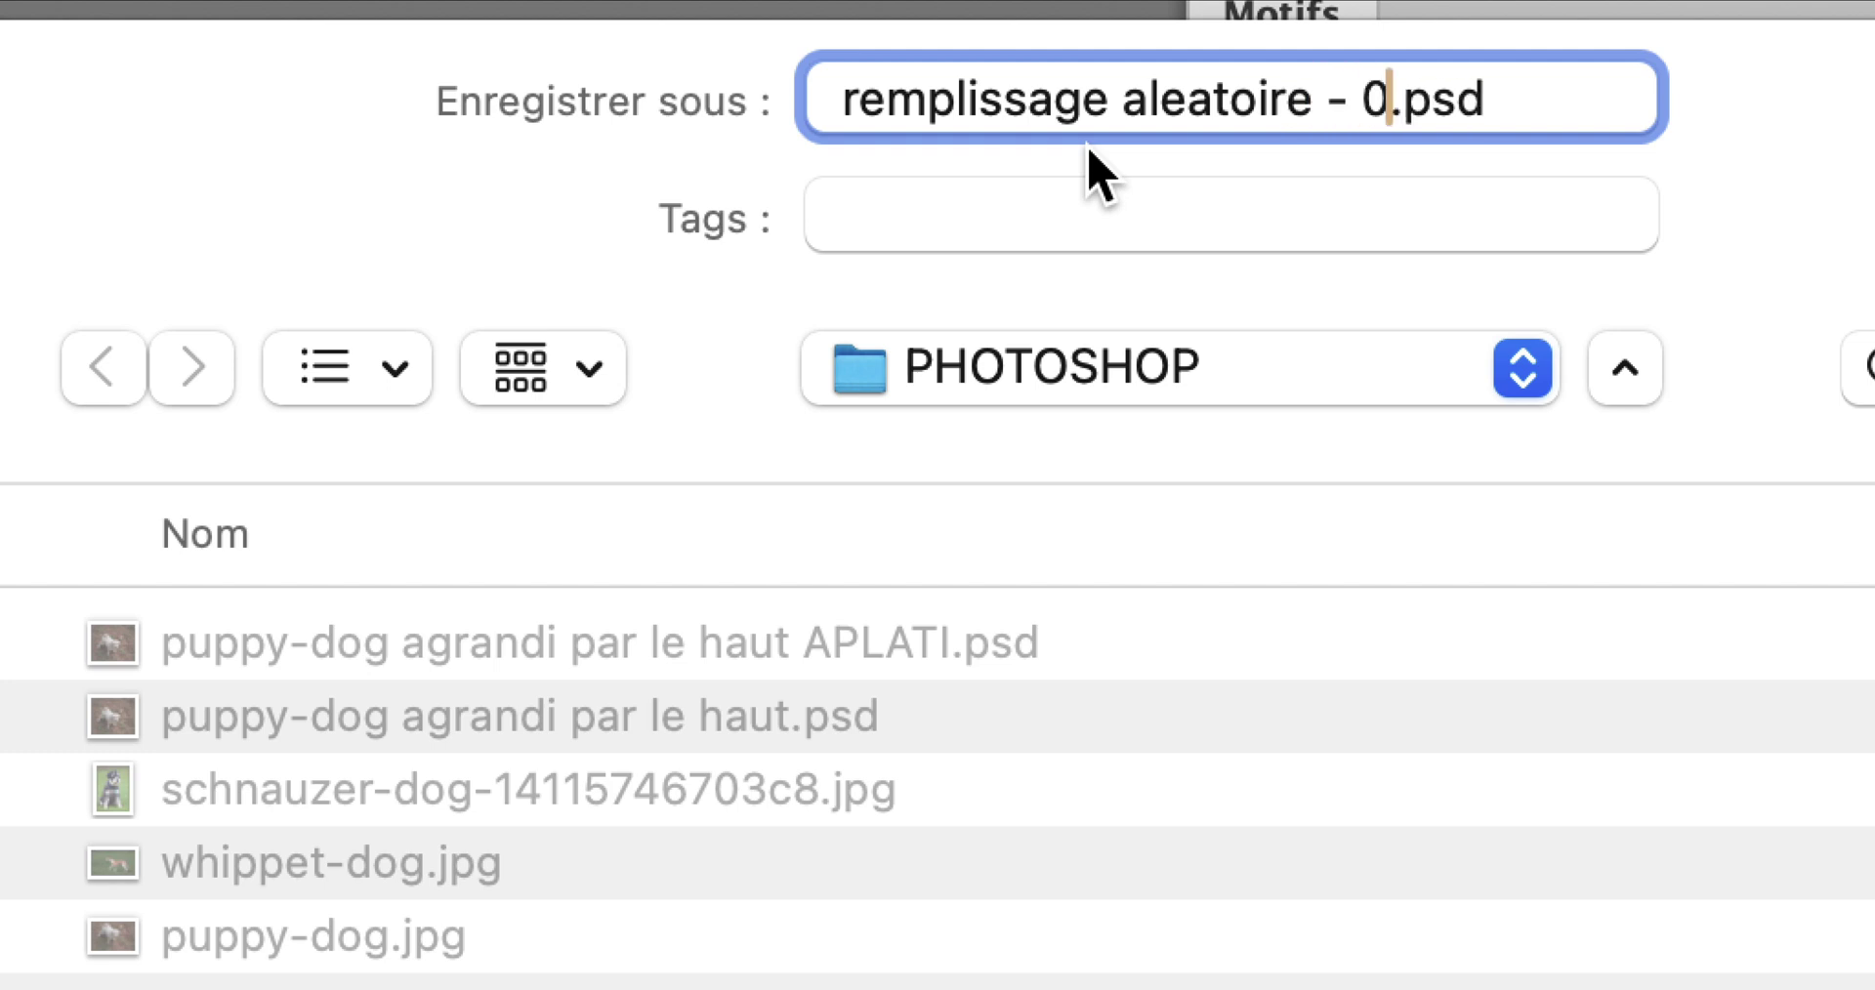